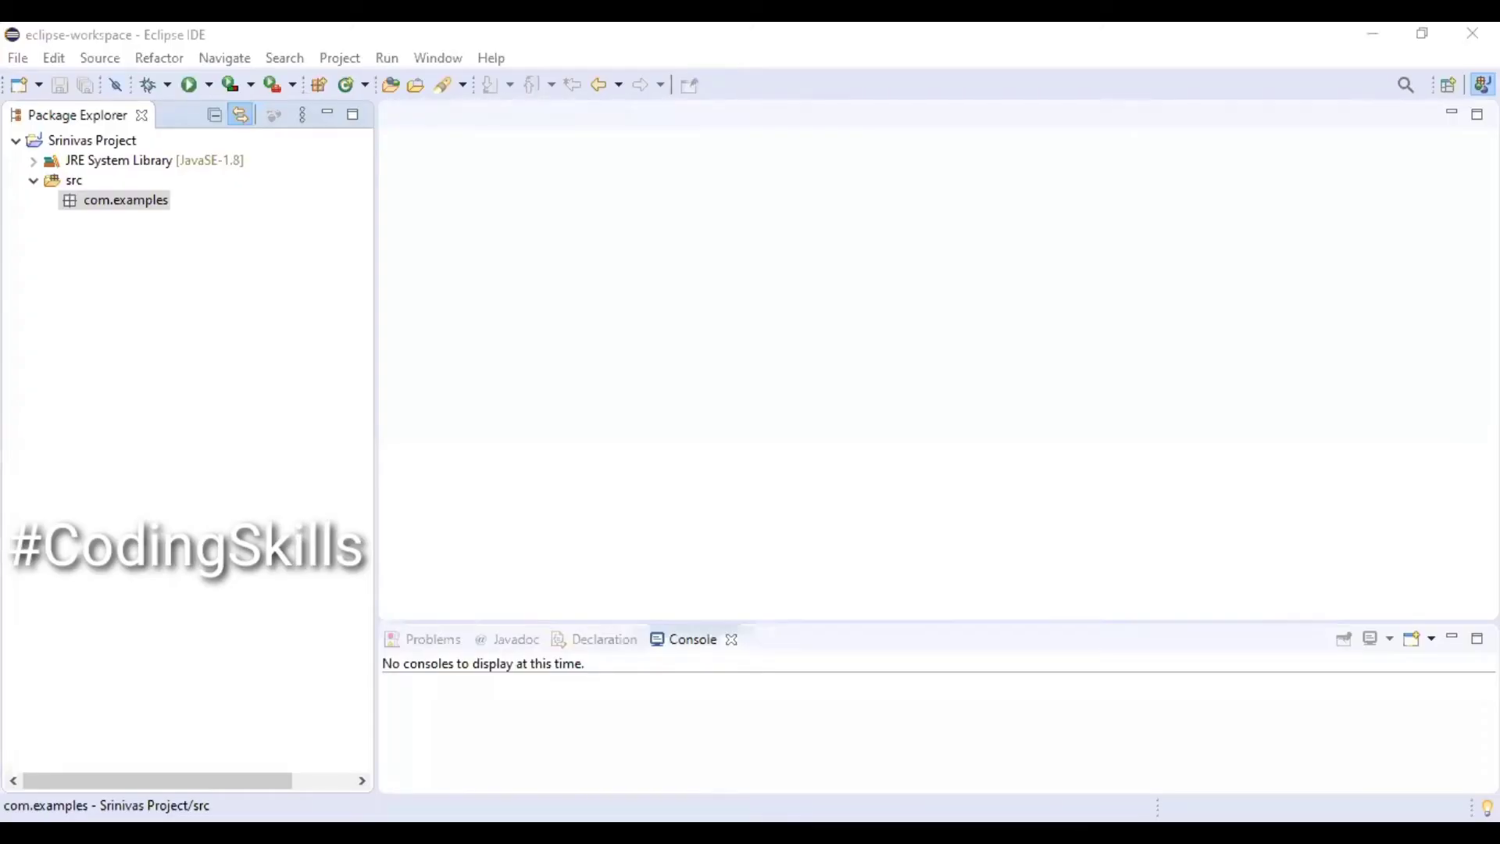
Step: Start a new class ValidatePerfectNumber in com.examples with the public static void main stub ticked
{"action": "right_click", "coordinate": [156, 198]}
{"action": "mouse_move", "coordinate": [340, 196]}
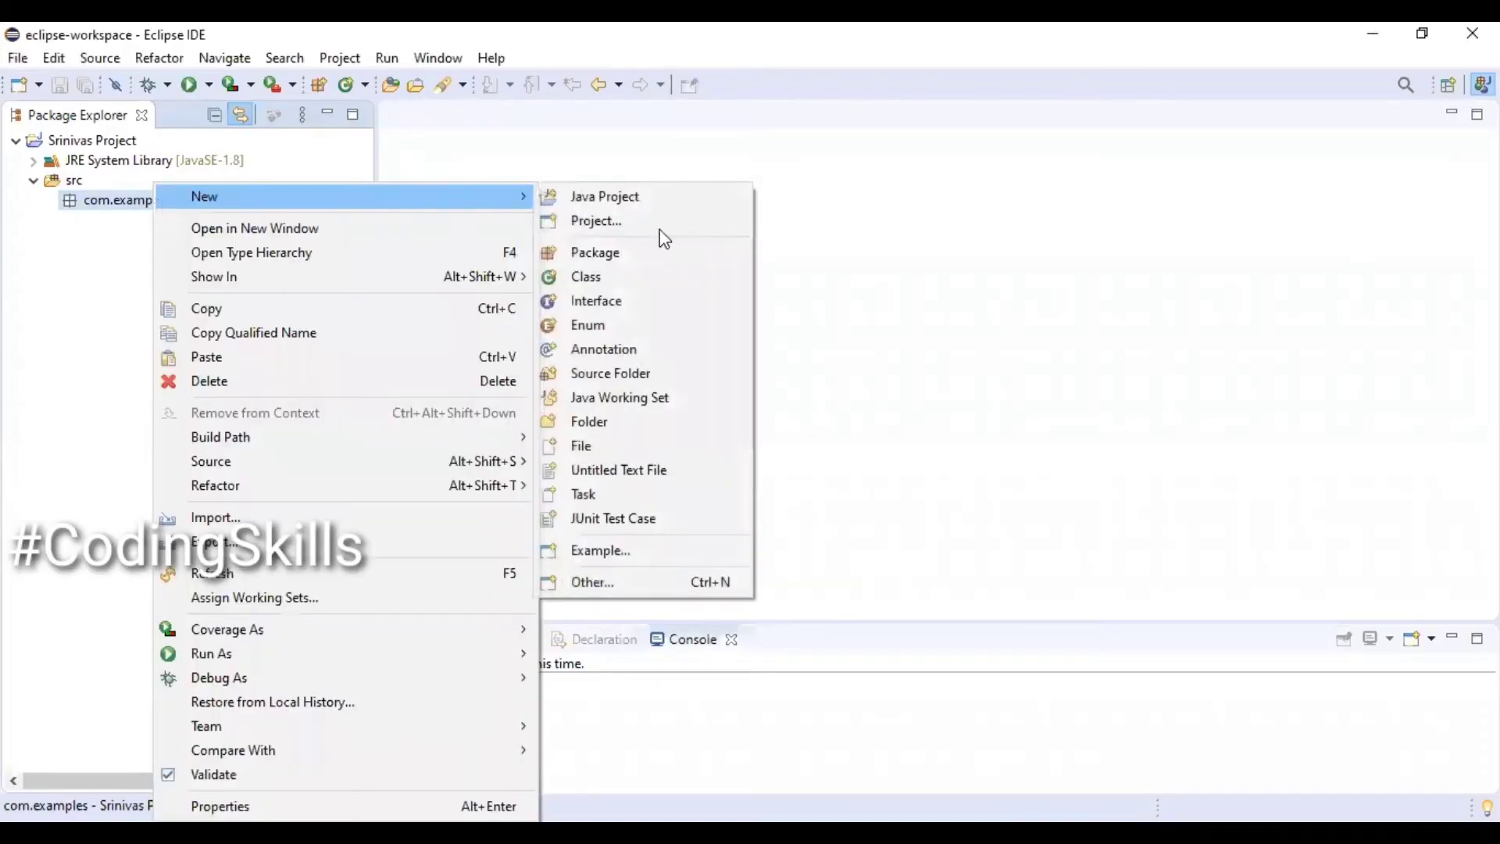
{"action": "left_click", "coordinate": [633, 277]}
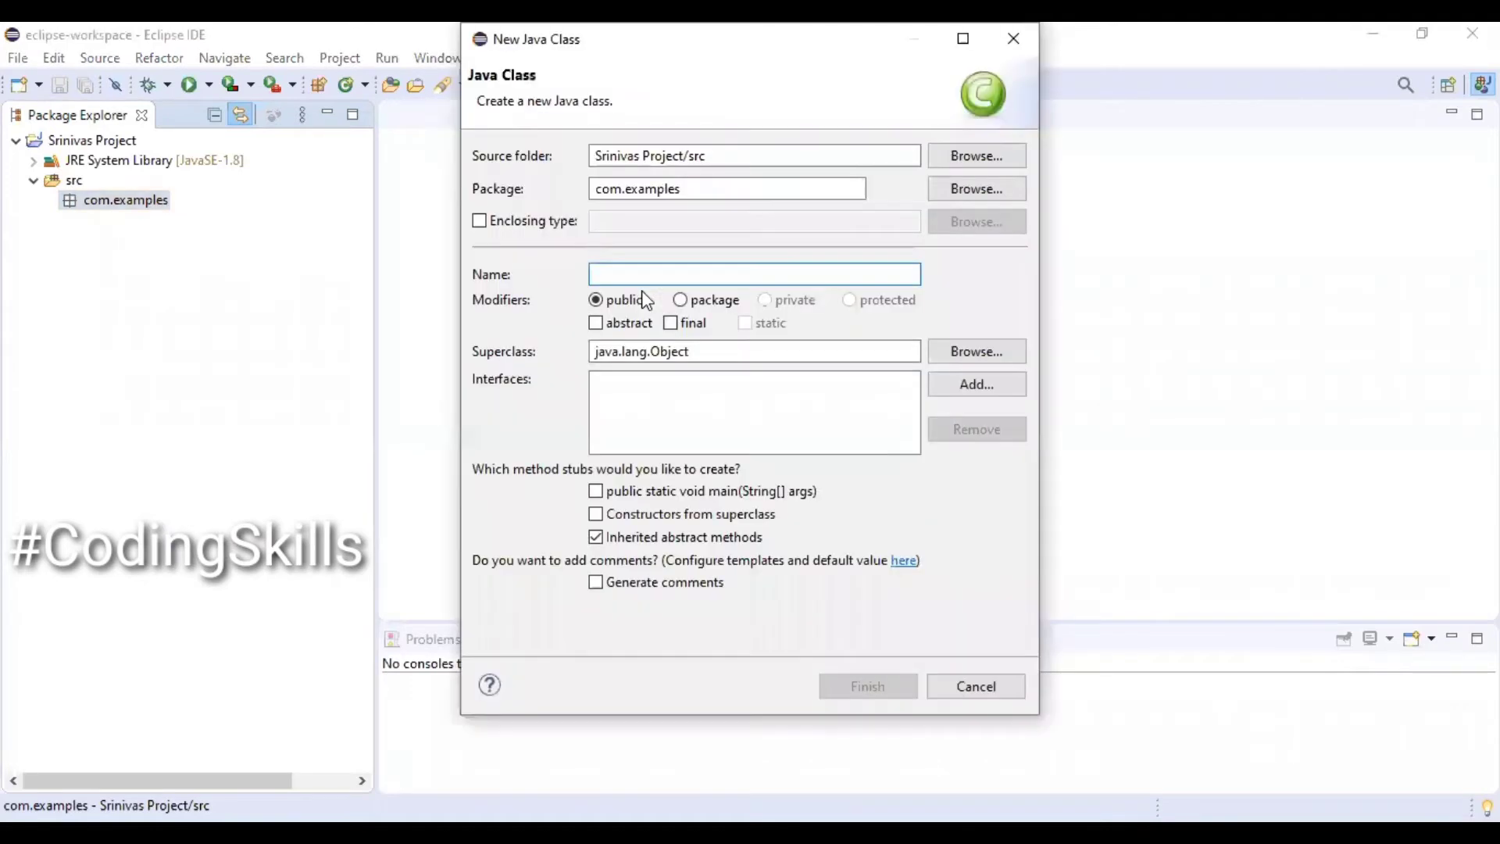
{"action": "type", "text": "Validate"}
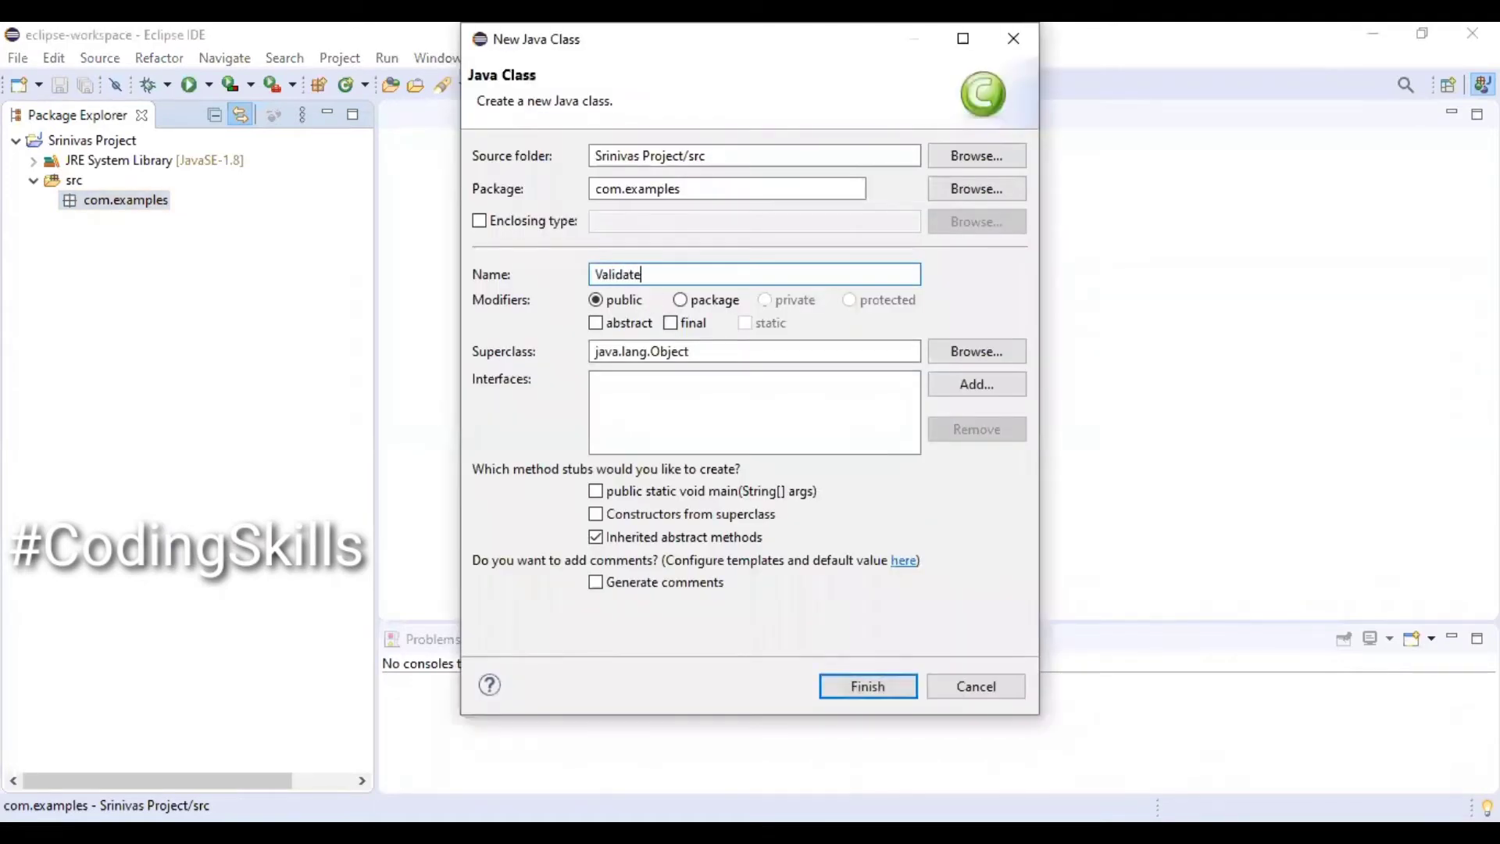
{"action": "type", "text": "Perfect"}
{"action": "type", "text": "Number"}
{"action": "left_click", "coordinate": [759, 492]}
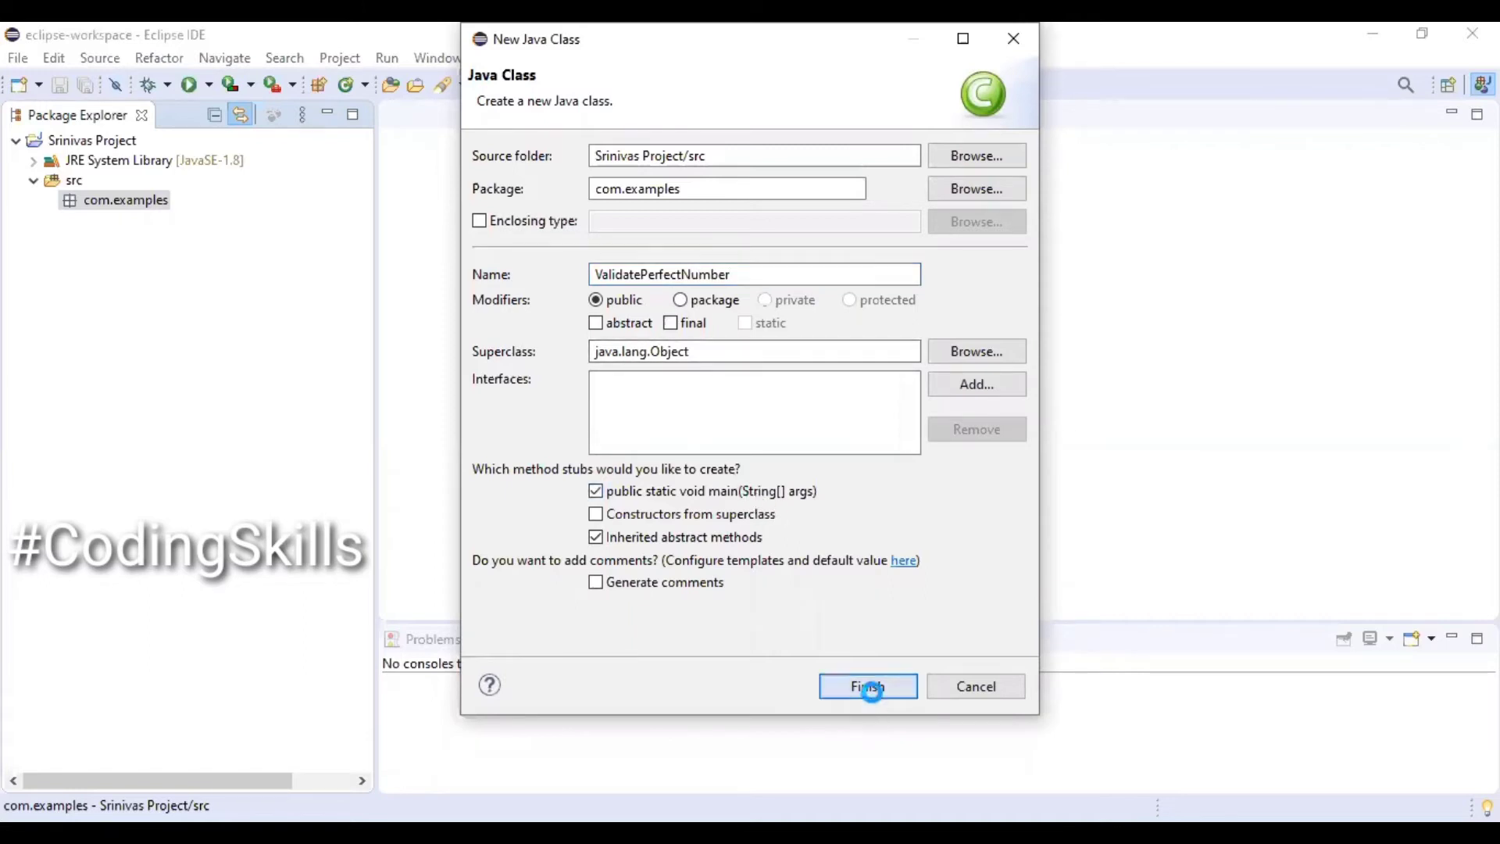
Step: Finish creating the class and delete the auto-generated TODO comment
{"action": "left_click", "coordinate": [868, 688]}
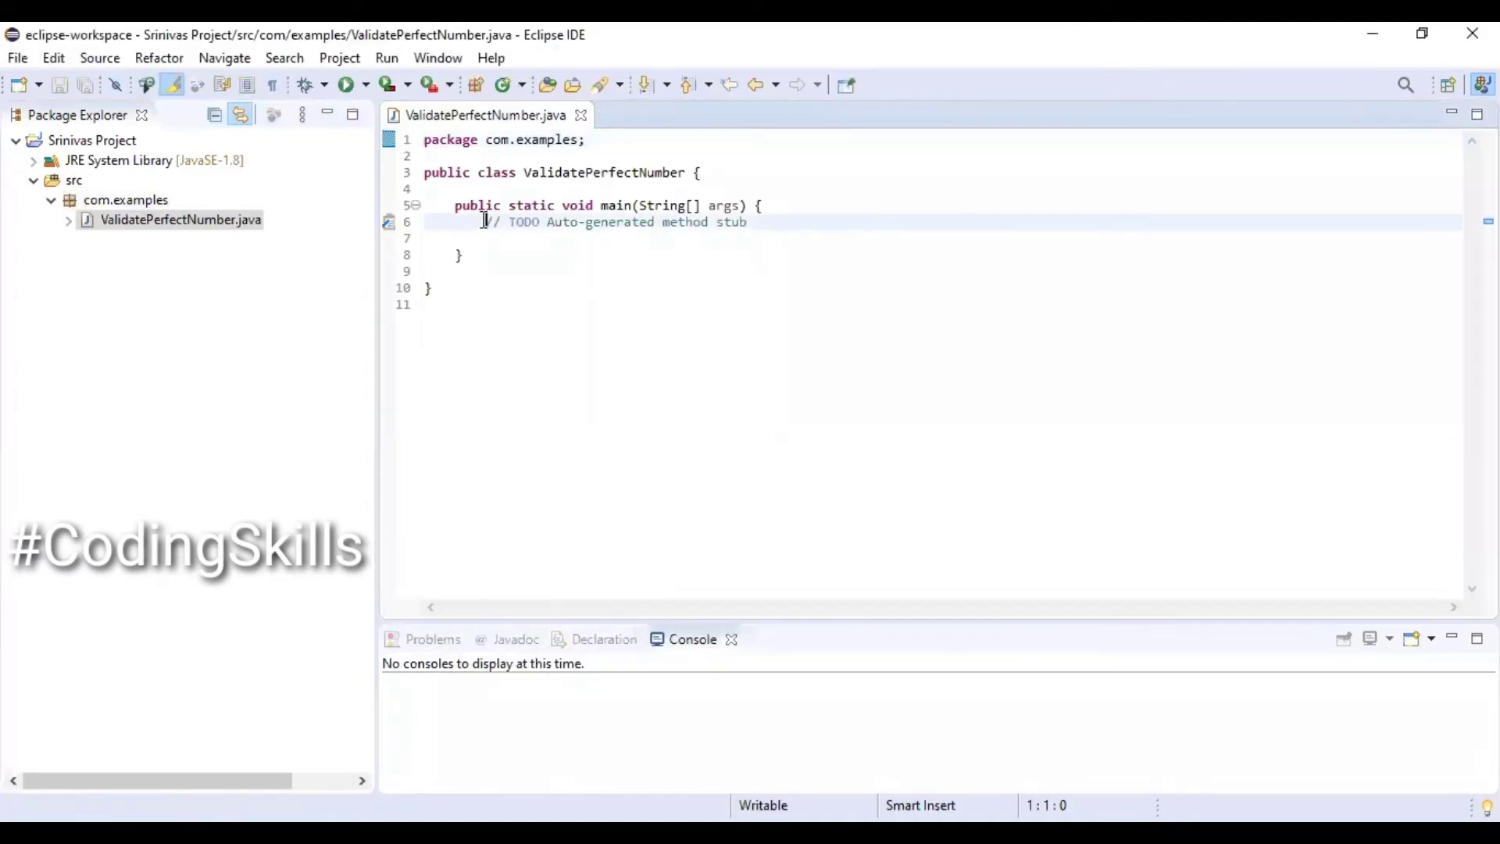
{"action": "left_click_drag", "start_coordinate": [484, 221], "coordinate": [828, 222]}
{"action": "key", "text": "Delete"}
Step: Add 'import java.util.Scanner;' below the package line and save
{"action": "left_click", "coordinate": [547, 156]}
{"action": "key", "text": "Return"}
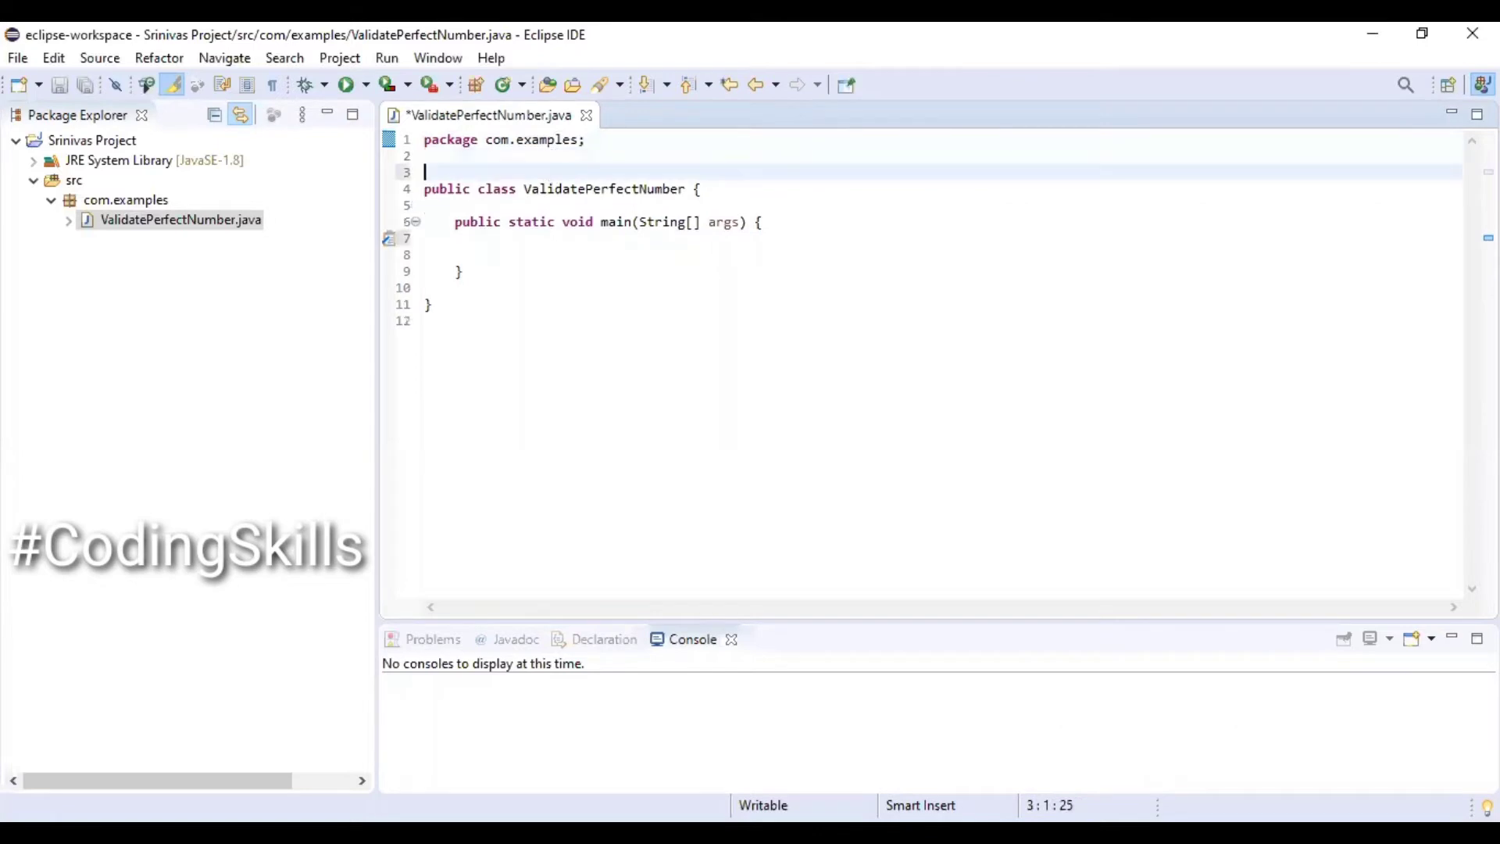
{"action": "type", "text": "import java."}
{"action": "type", "text": "util."}
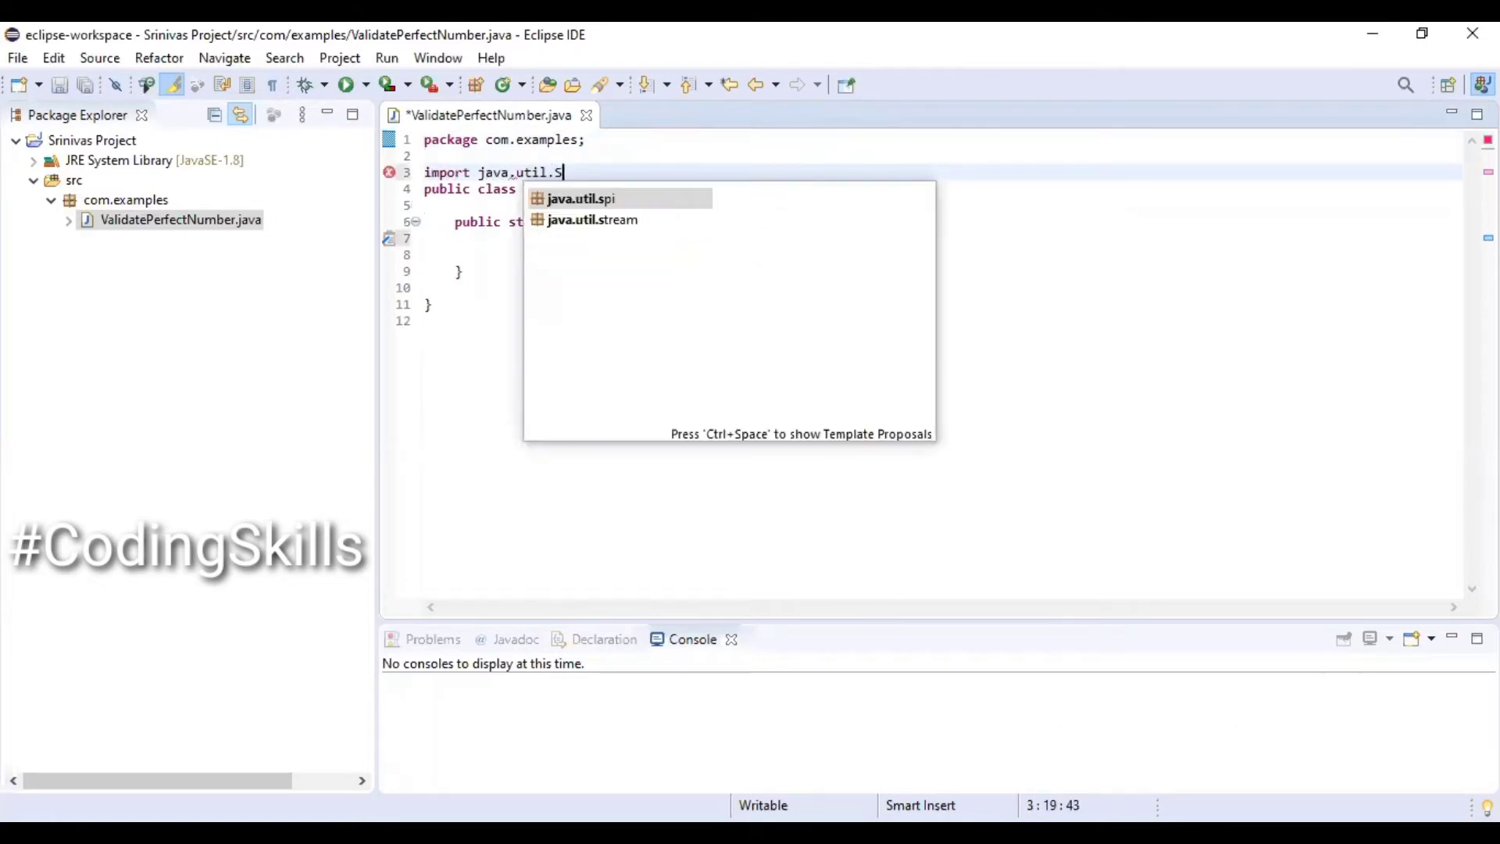
{"action": "type", "text": "Scanner;"}
{"action": "key", "text": "Return"}
{"action": "key", "text": "ctrl+s"}
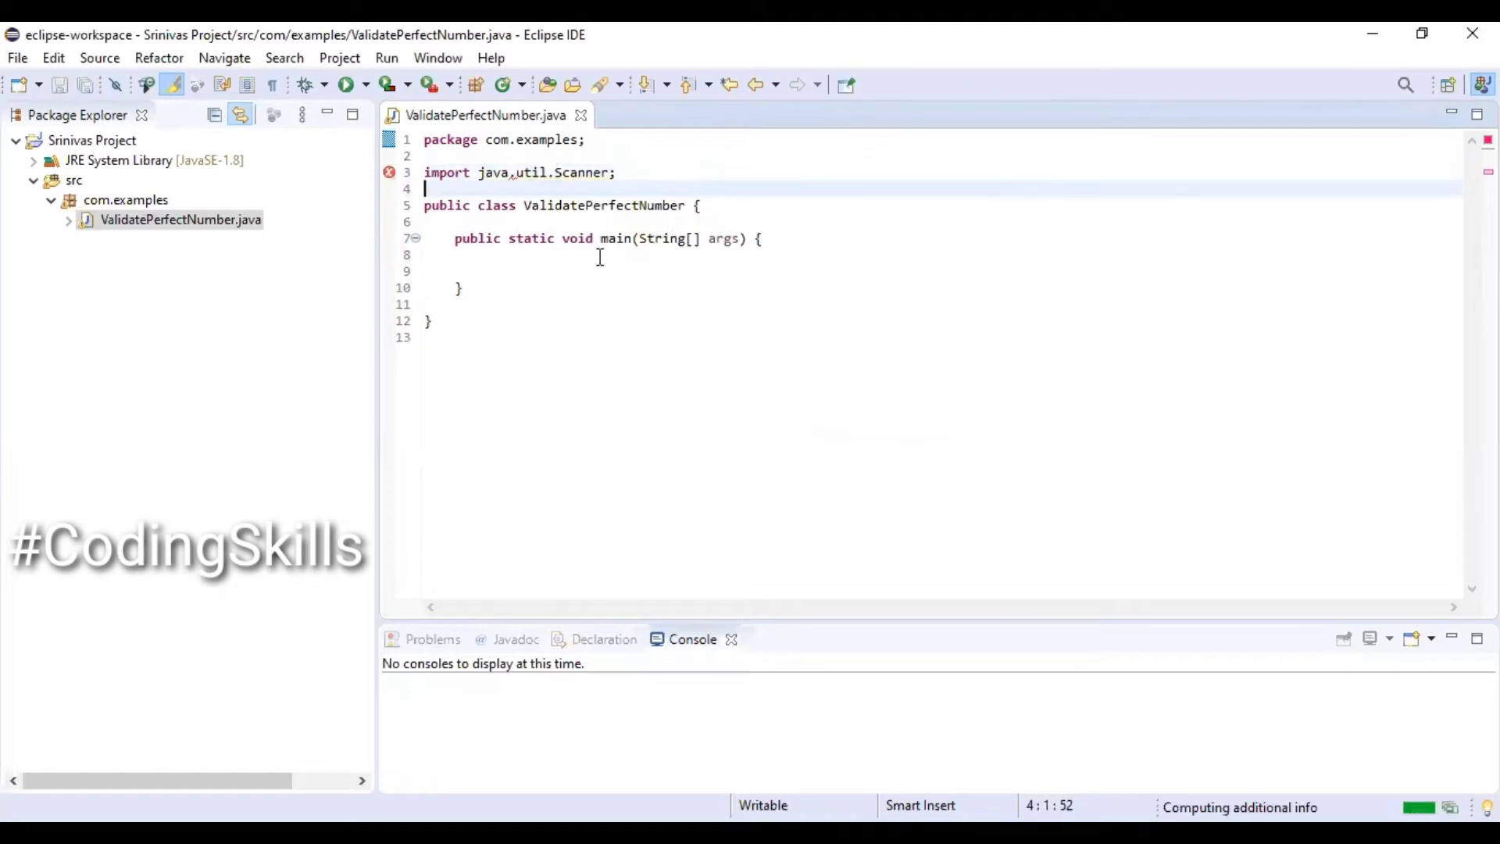
Step: Begin declaring Scanner sc = new Scanner(System.in) inside main
{"action": "left_click", "coordinate": [605, 255]}
{"action": "key", "text": "Down"}
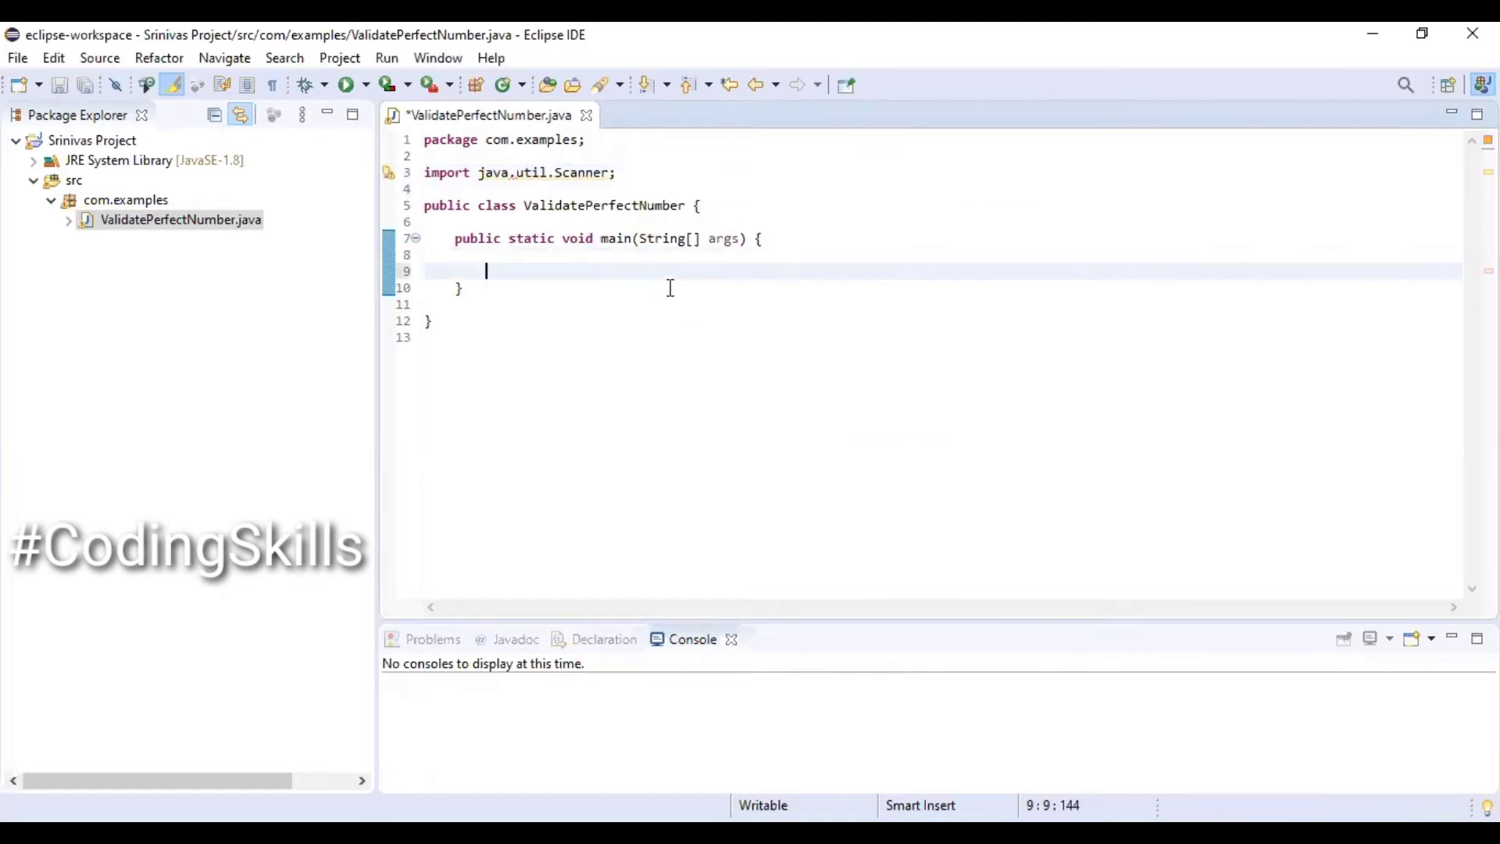
{"action": "key", "text": "Tab"}
{"action": "type", "text": "Scanner sc "}
{"action": "type", "text": "= new "}
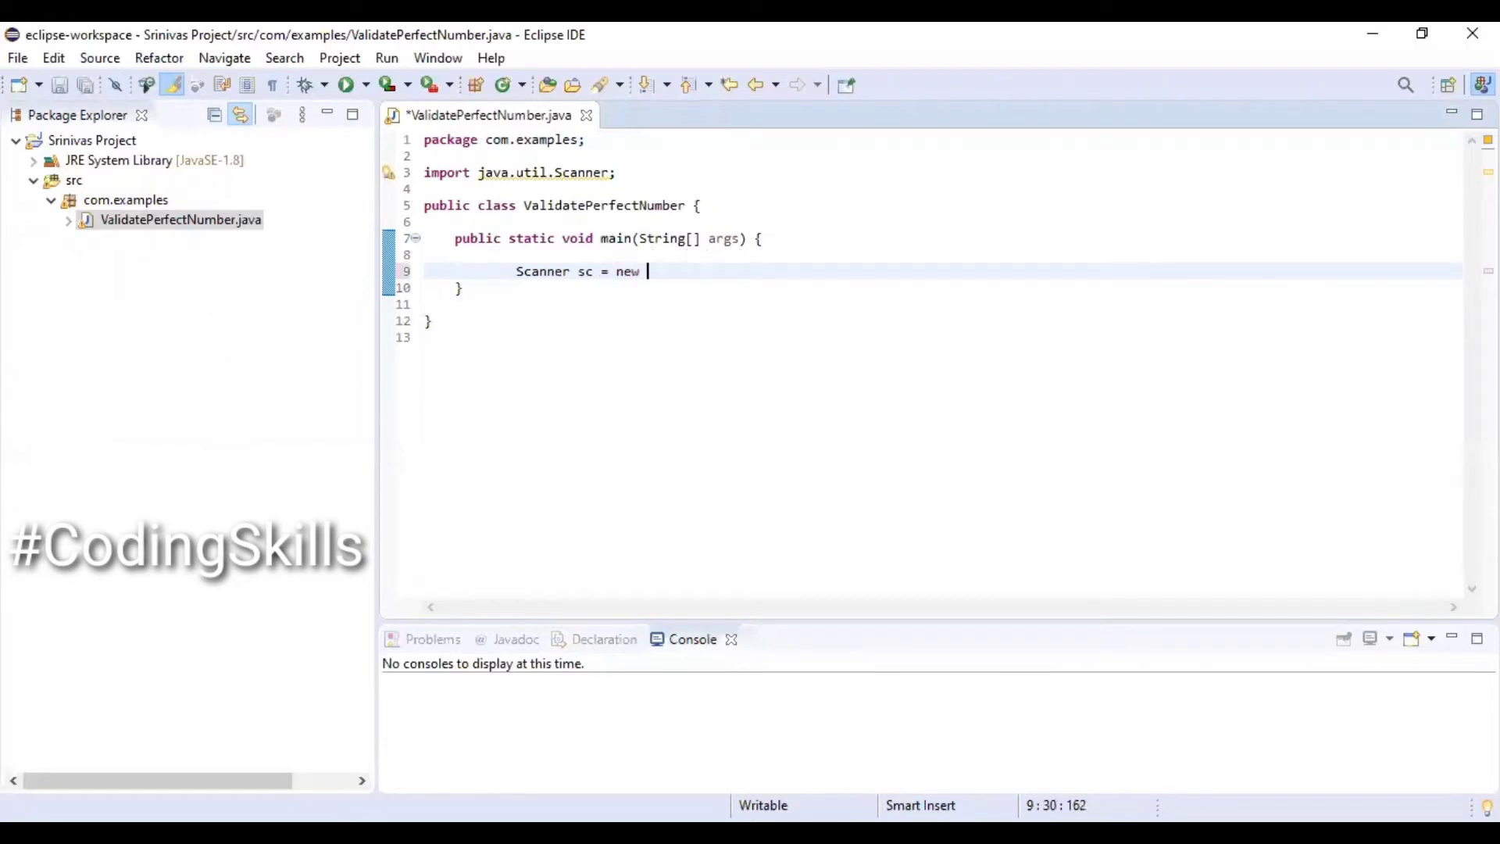
{"action": "type", "text": "Scanner("}
{"action": "type", "text": "System.i"}
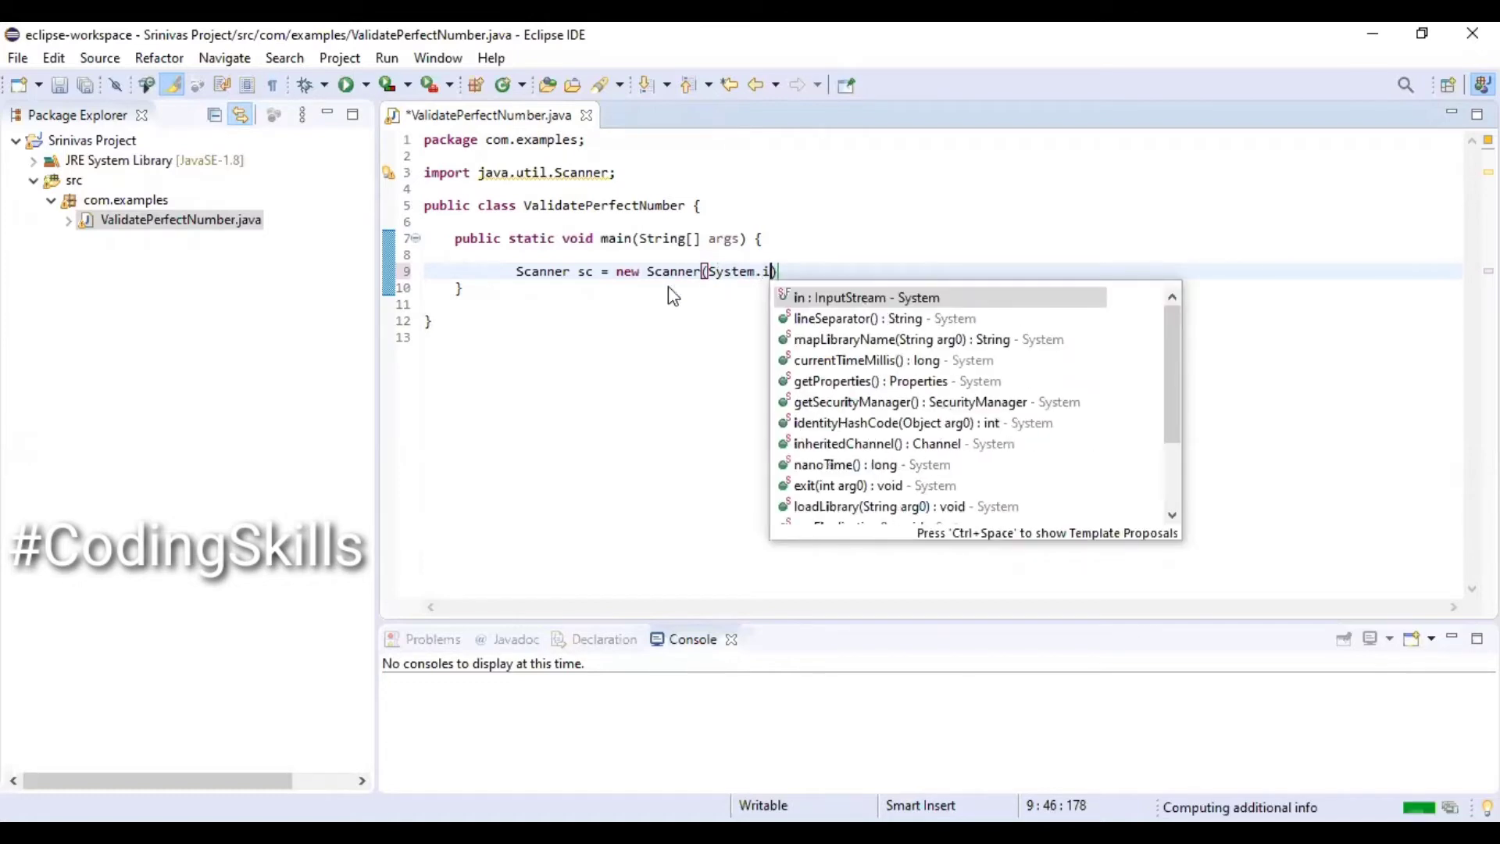
{"action": "type", "text": "n)"}
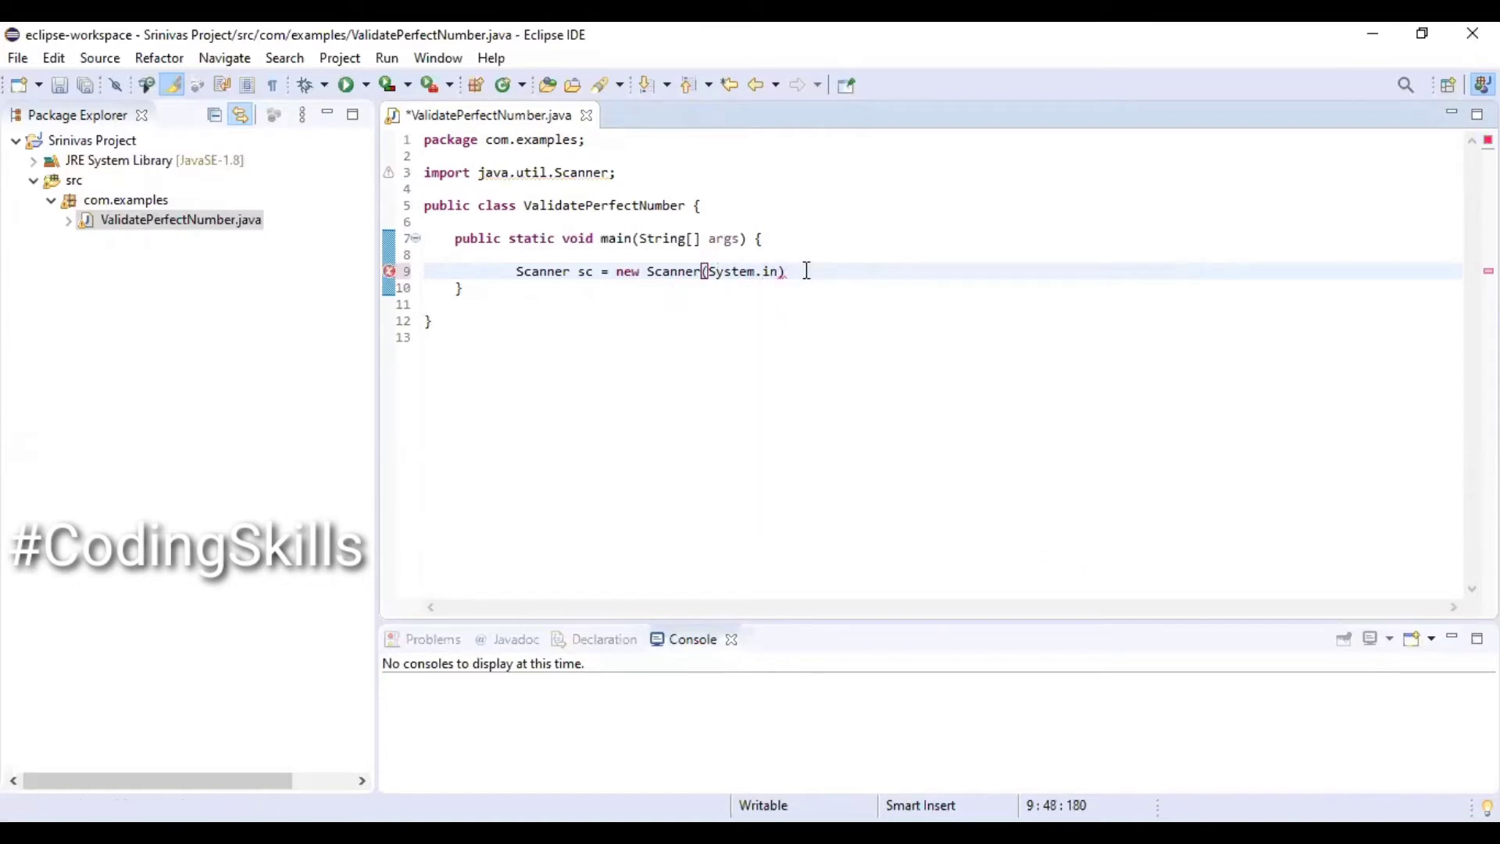
{"action": "type", "text": ";"}
Step: Print 'Please enter a number : ', read it with int no = sc.nextInt(), and save
{"action": "key", "text": "Return"}
{"action": "type", "text": "sysout"}
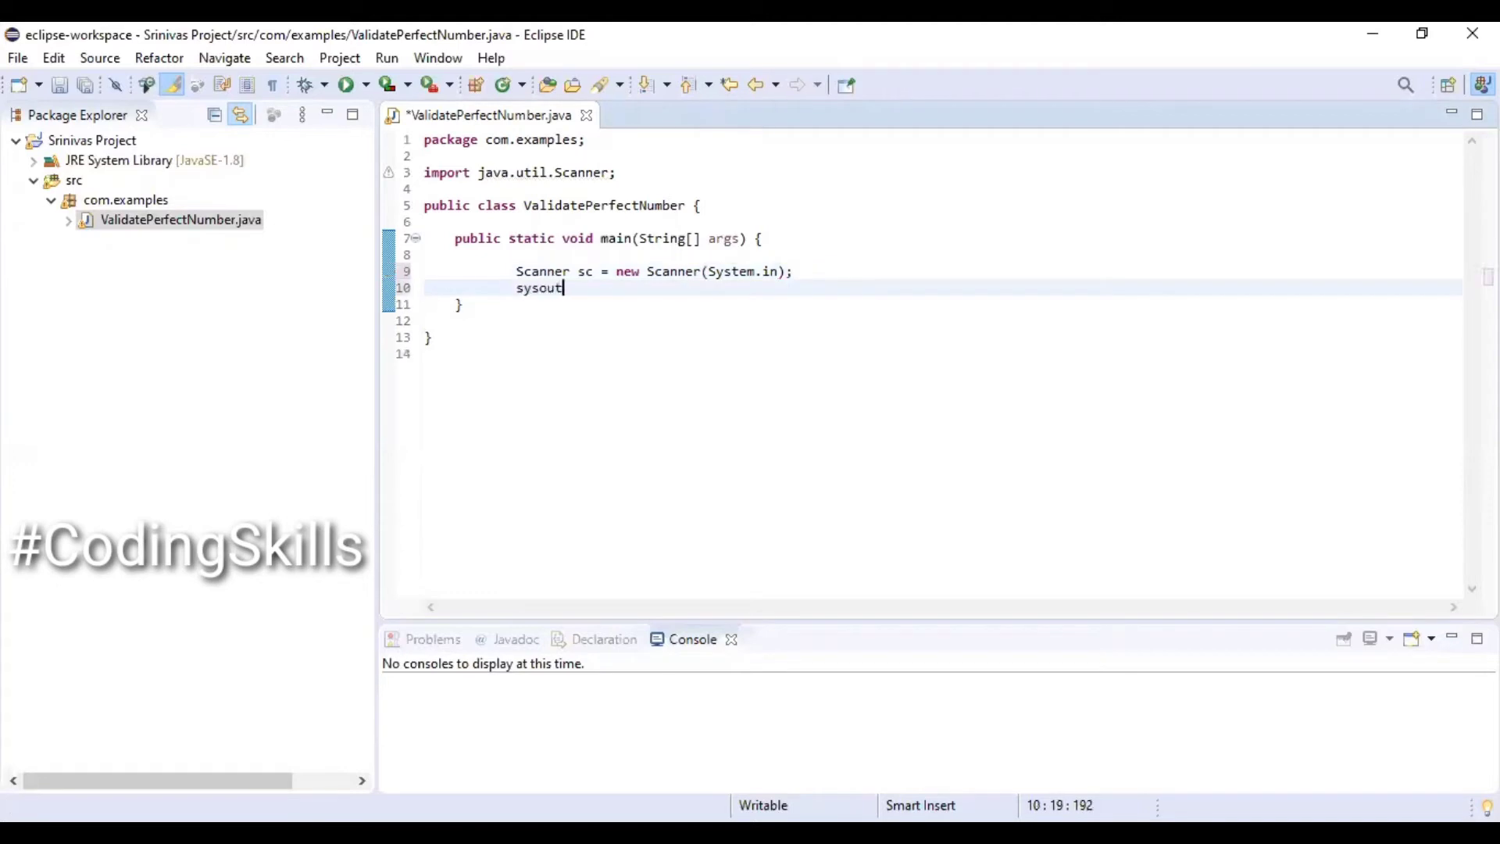
{"action": "key", "text": "ctrl+space"}
{"action": "type", "text": "\"Pl"}
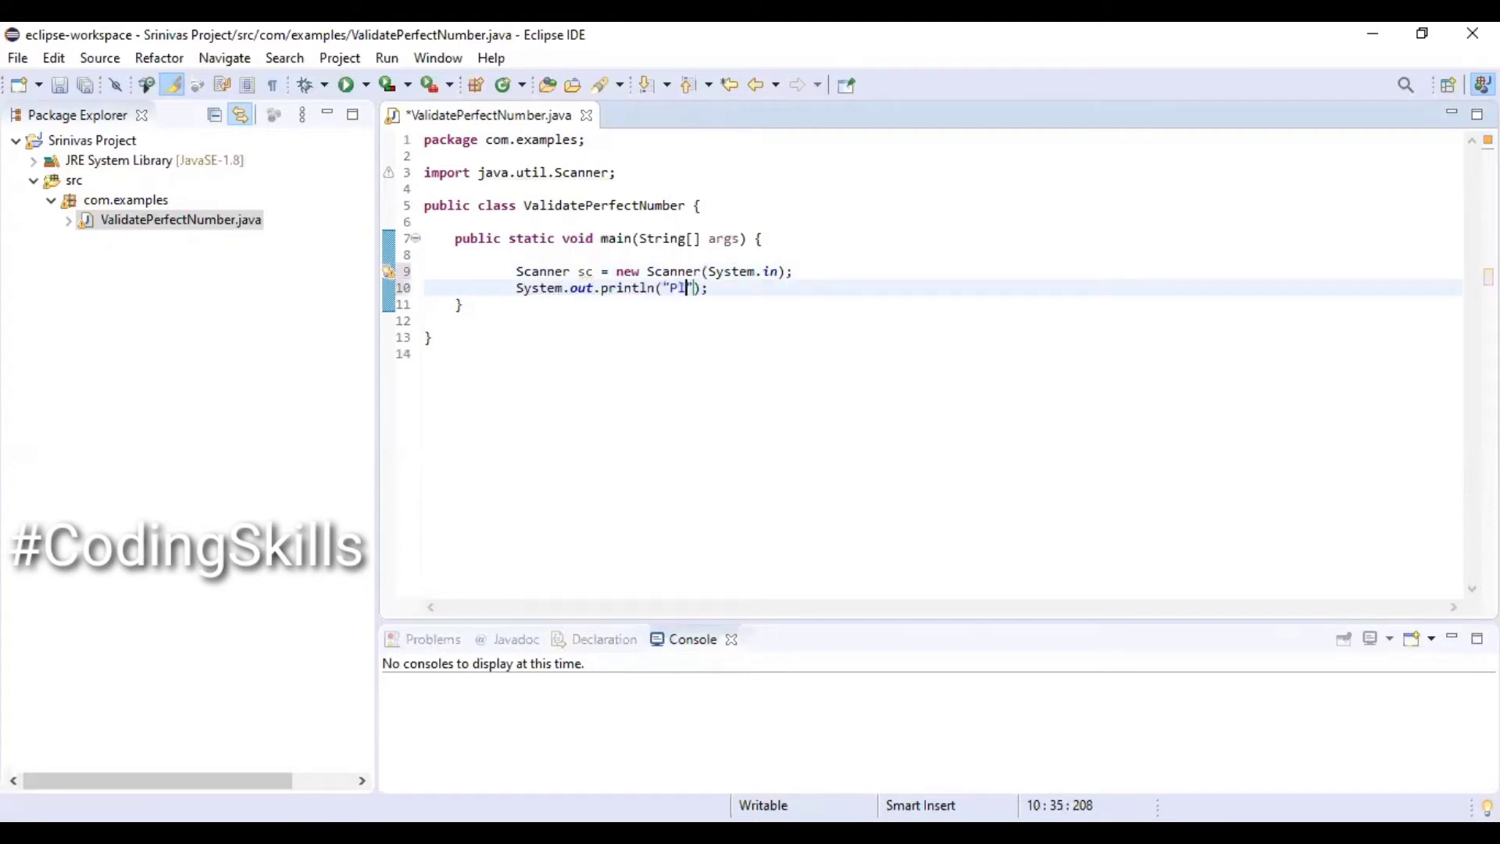
{"action": "type", "text": "ease en"}
{"action": "type", "text": "ter a num"}
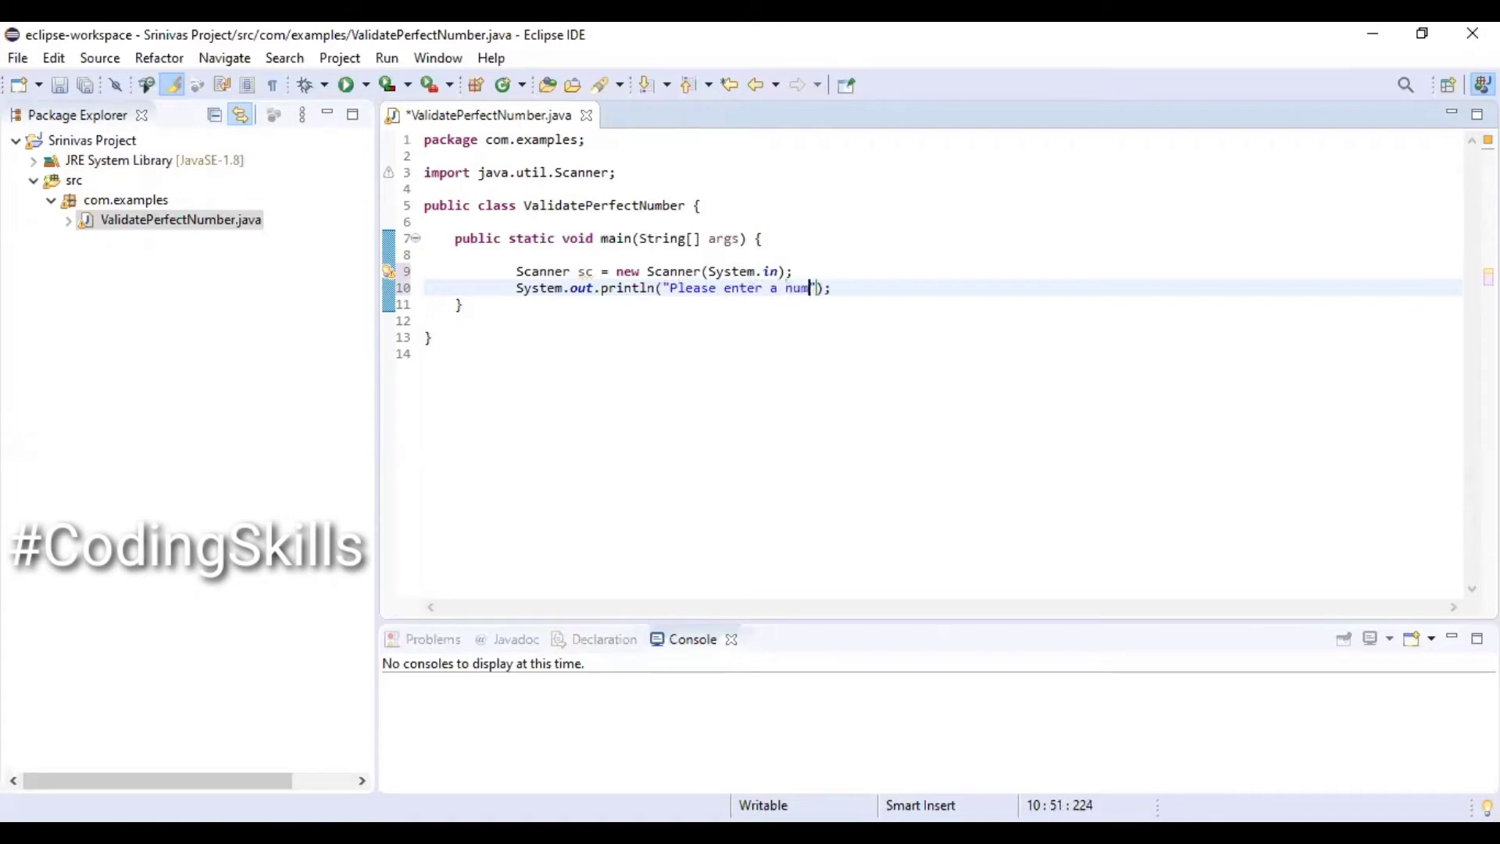
{"action": "type", "text": "ber :"}
{"action": "key", "text": "End"}
{"action": "key", "text": "Return"}
{"action": "type", "text": "int "}
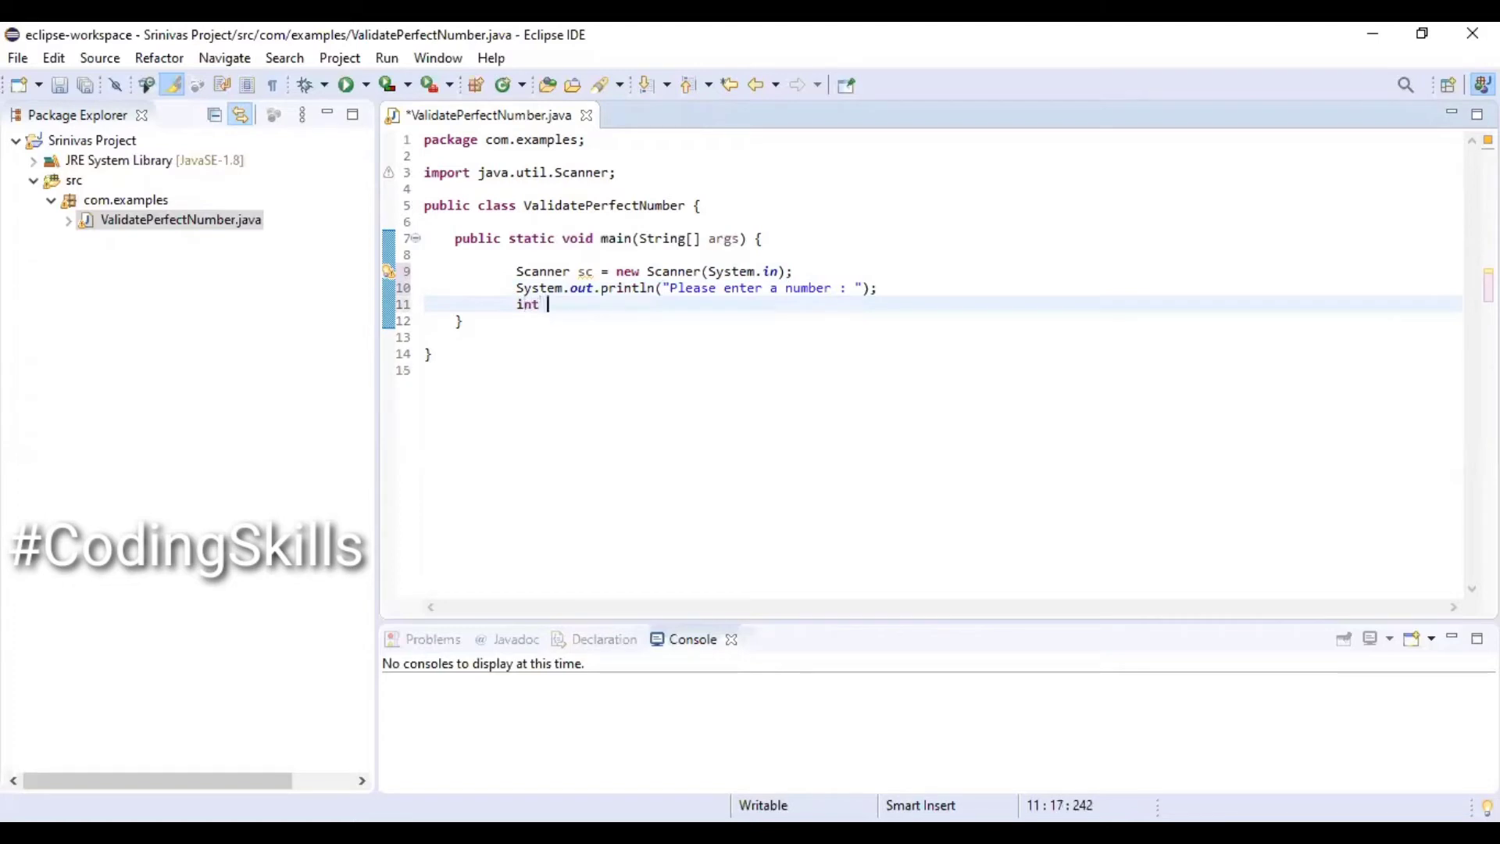
{"action": "type", "text": "no "}
{"action": "type", "text": "= "}
{"action": "type", "text": "sc.ne"}
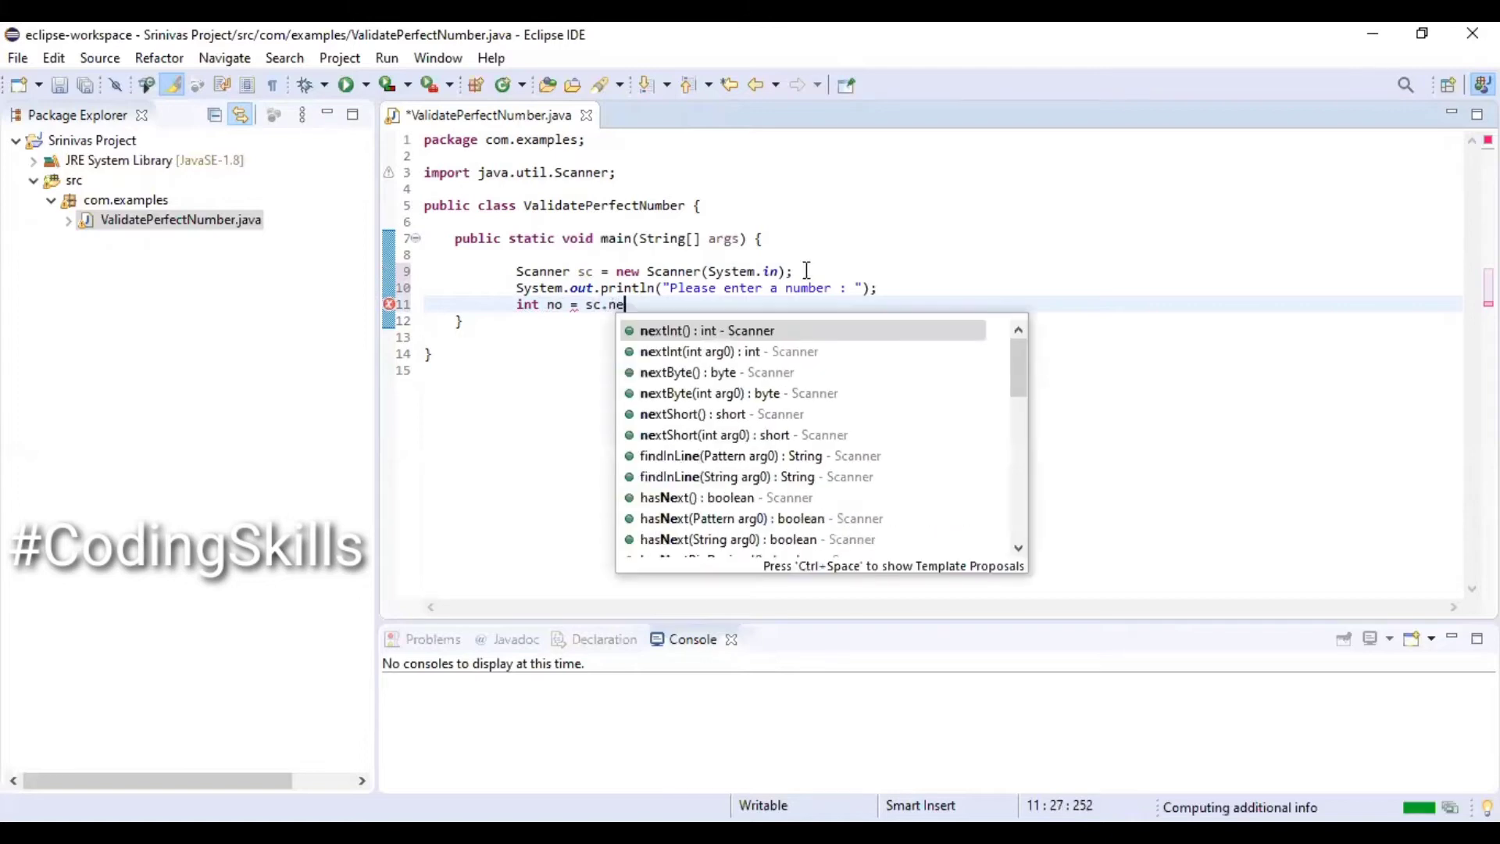
{"action": "key", "text": "Return"}
{"action": "type", "text": ";"}
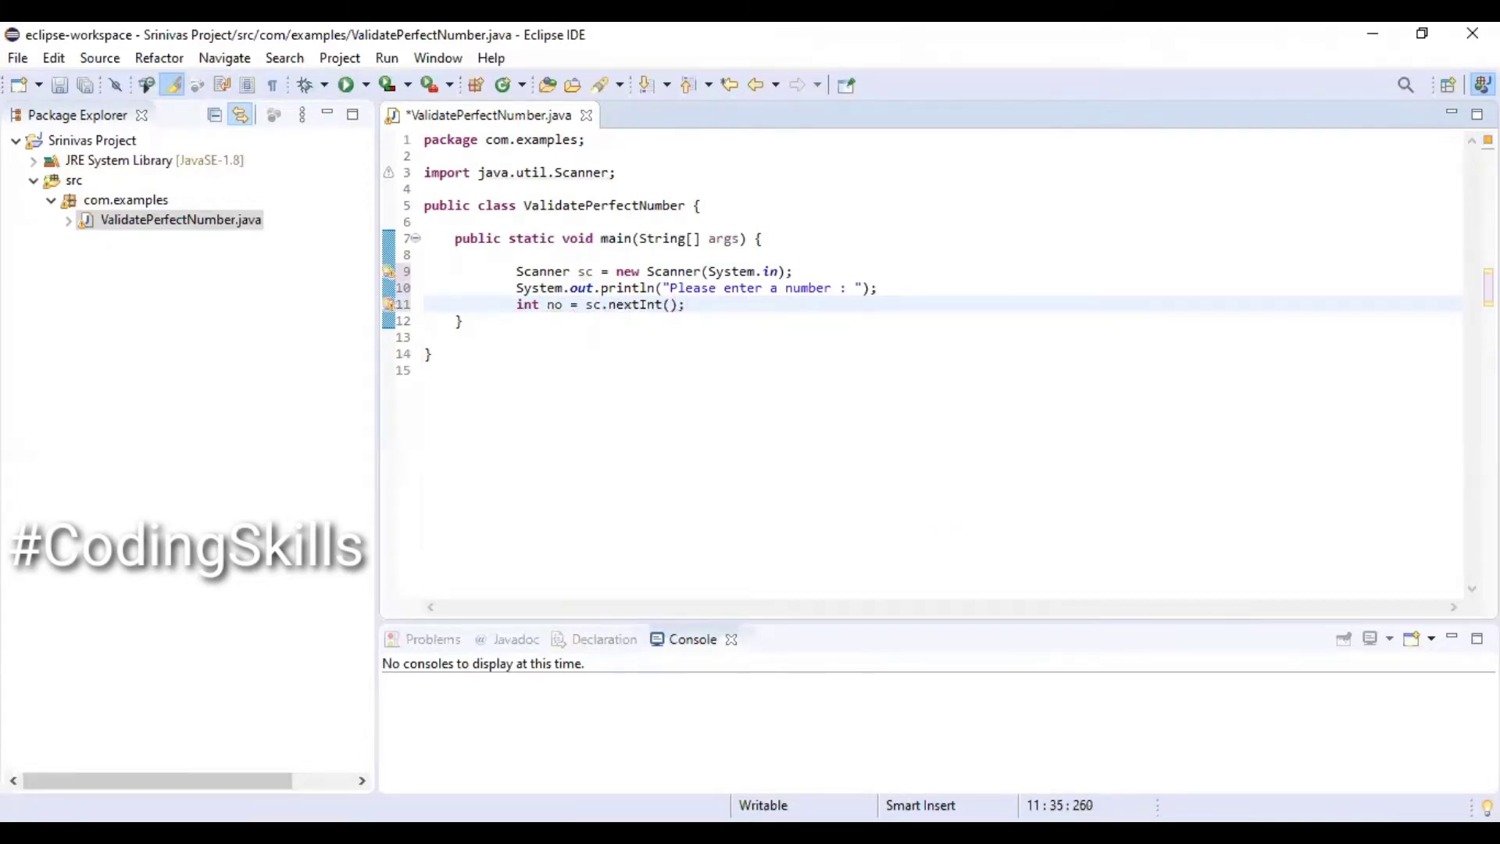
{"action": "key", "text": "Return"}
{"action": "key", "text": "Return"}
Step: Add if (no < 0) with a warning println and an empty else block, then save
{"action": "key", "text": "ctrl+s"}
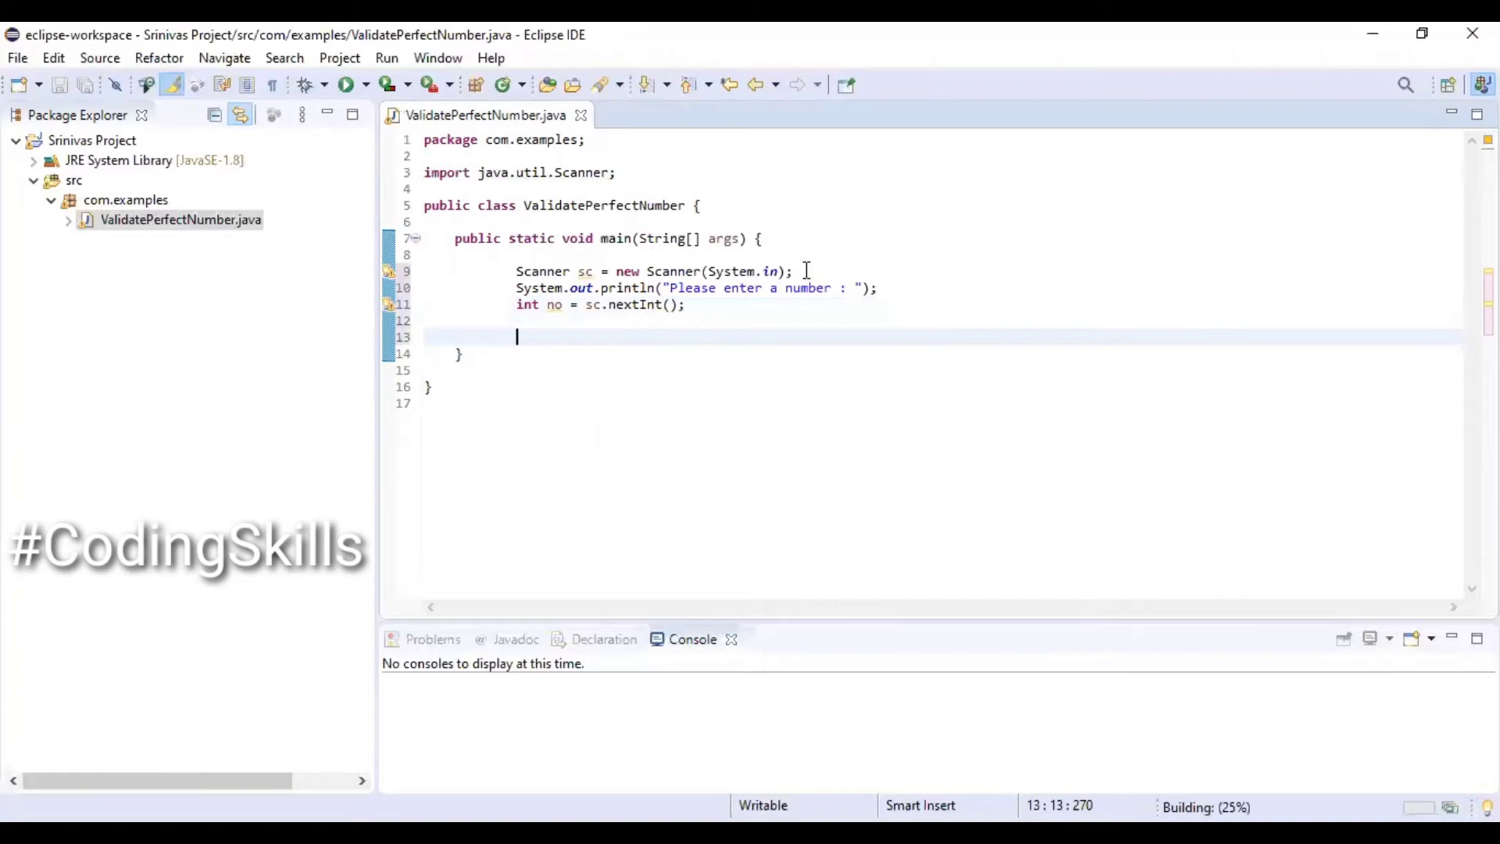
{"action": "type", "text": "if (no"}
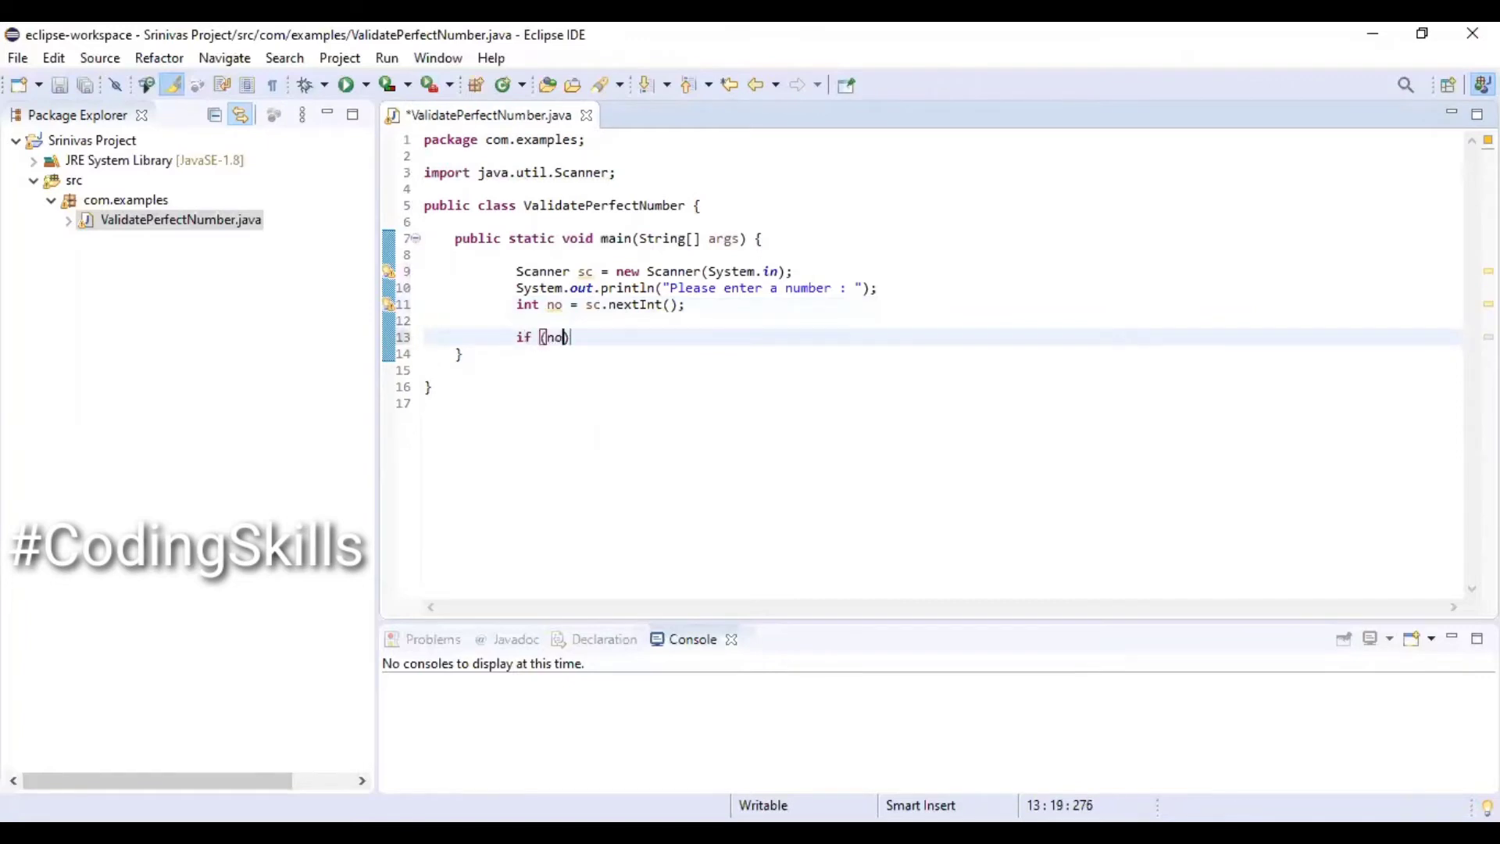
{"action": "type", "text": " < "}
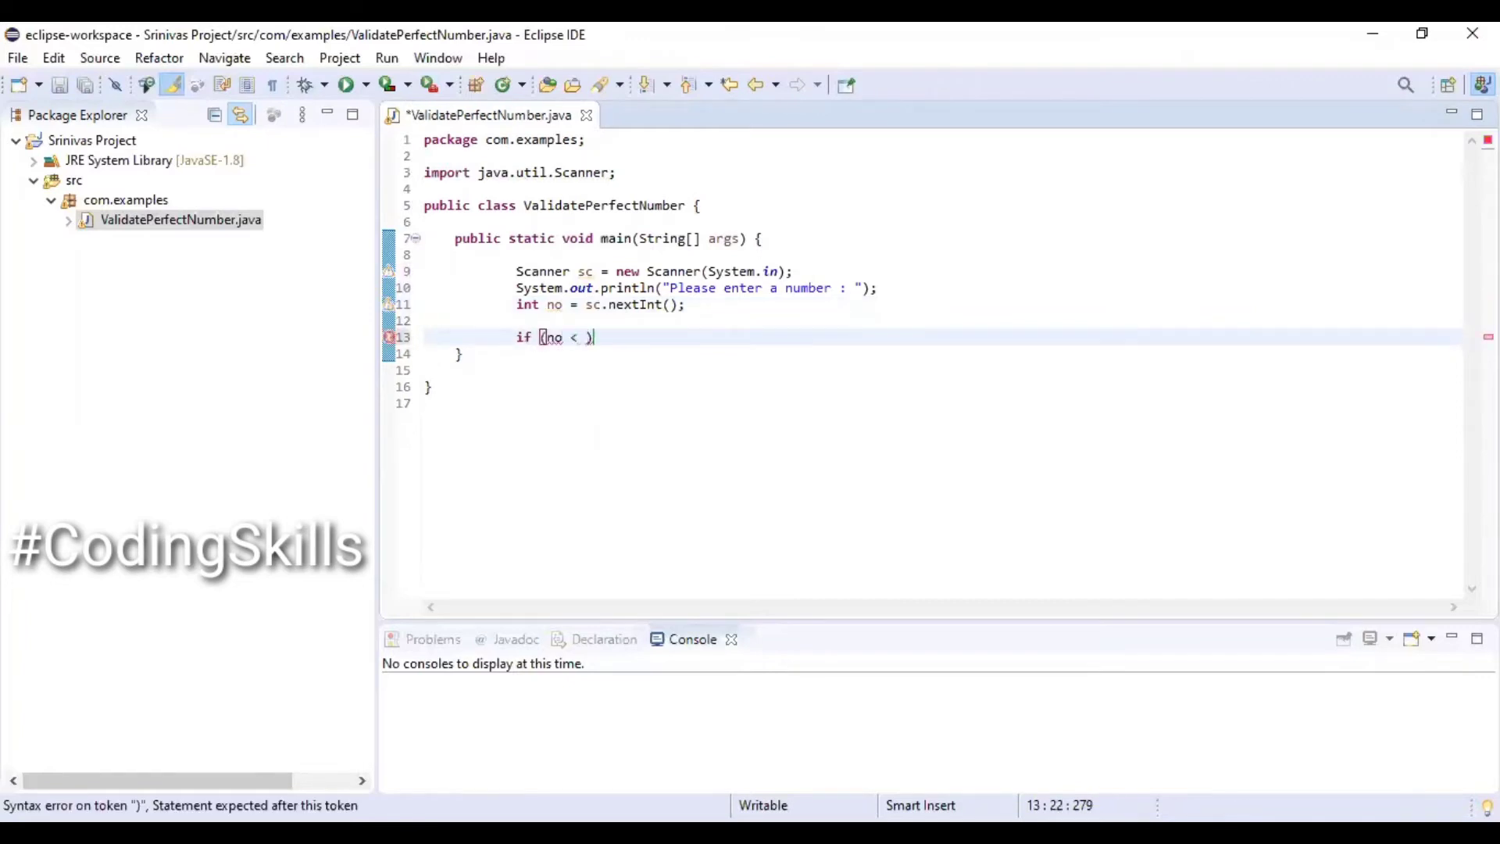
{"action": "type", "text": "0"}
{"action": "key", "text": "Right"}
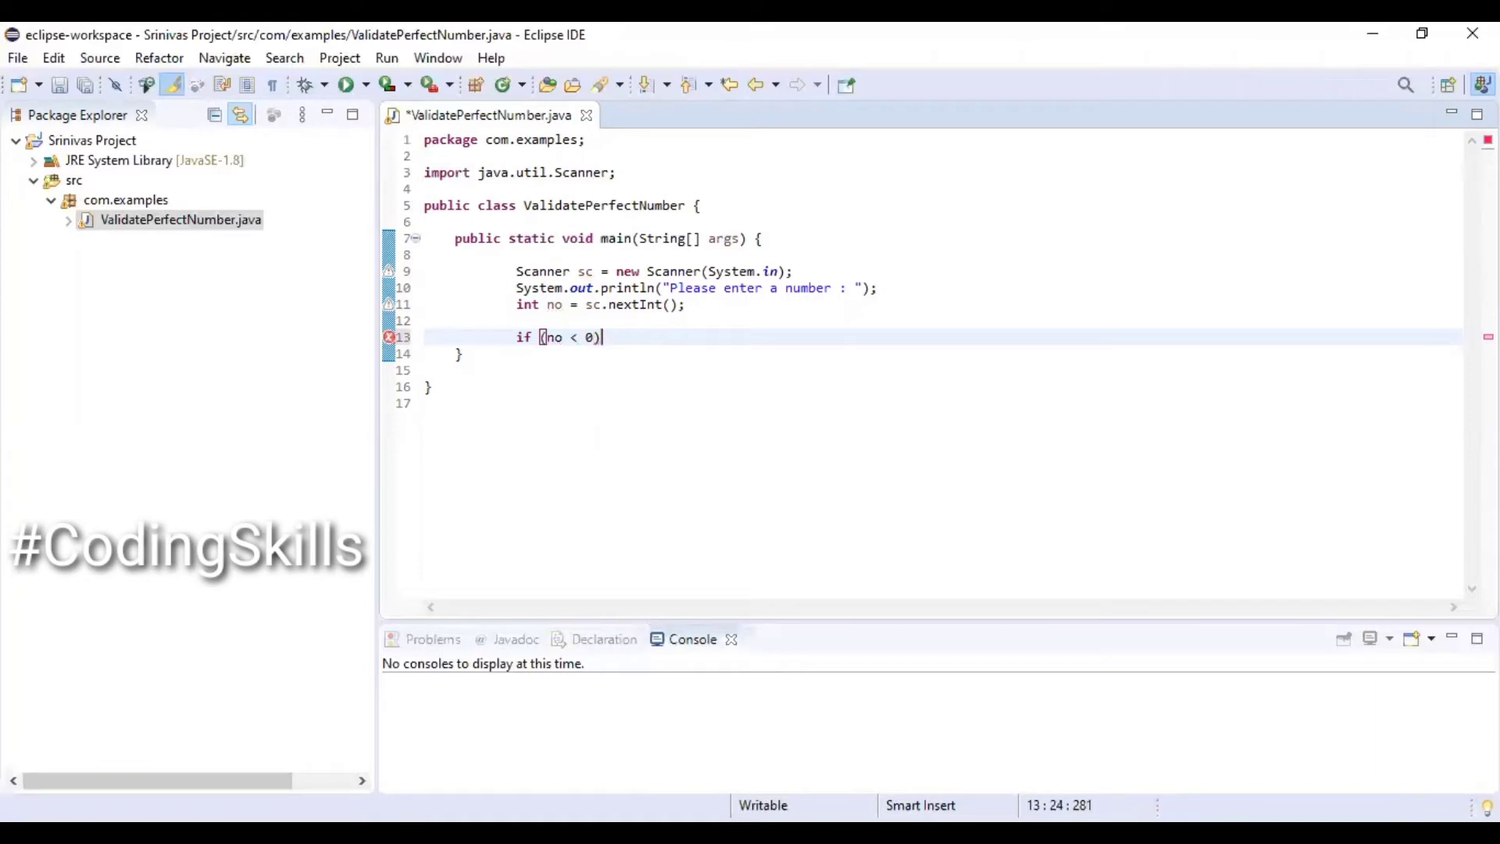
{"action": "key", "text": "Return"}
{"action": "type", "text": "sysout"}
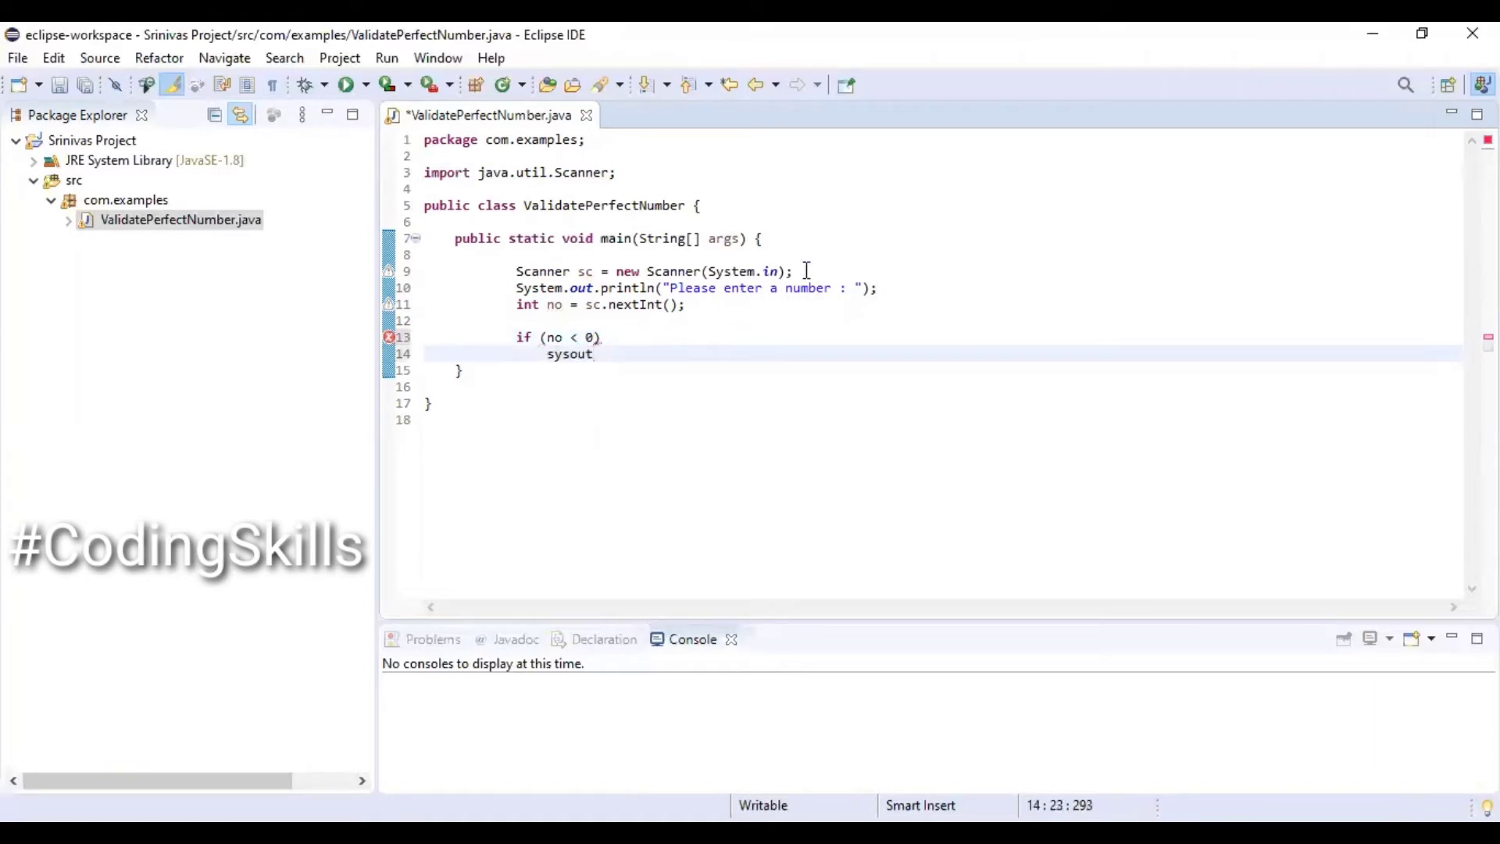
{"action": "key", "text": "ctrl+space"}
{"action": "type", "text": "\"Please "}
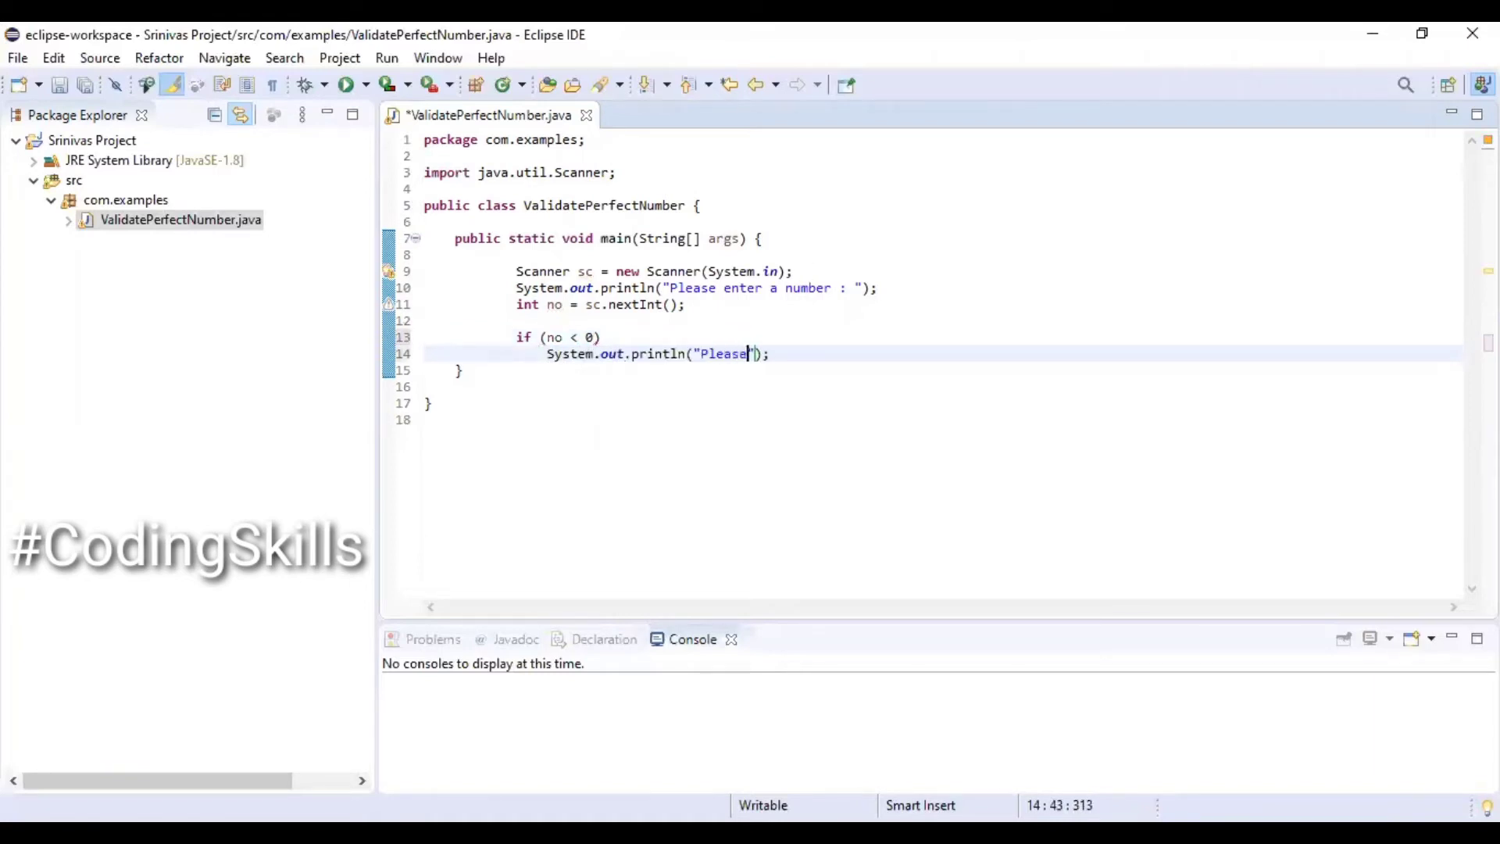
{"action": "type", "text": "enter a "}
{"action": "type", "text": "valid numbe"}
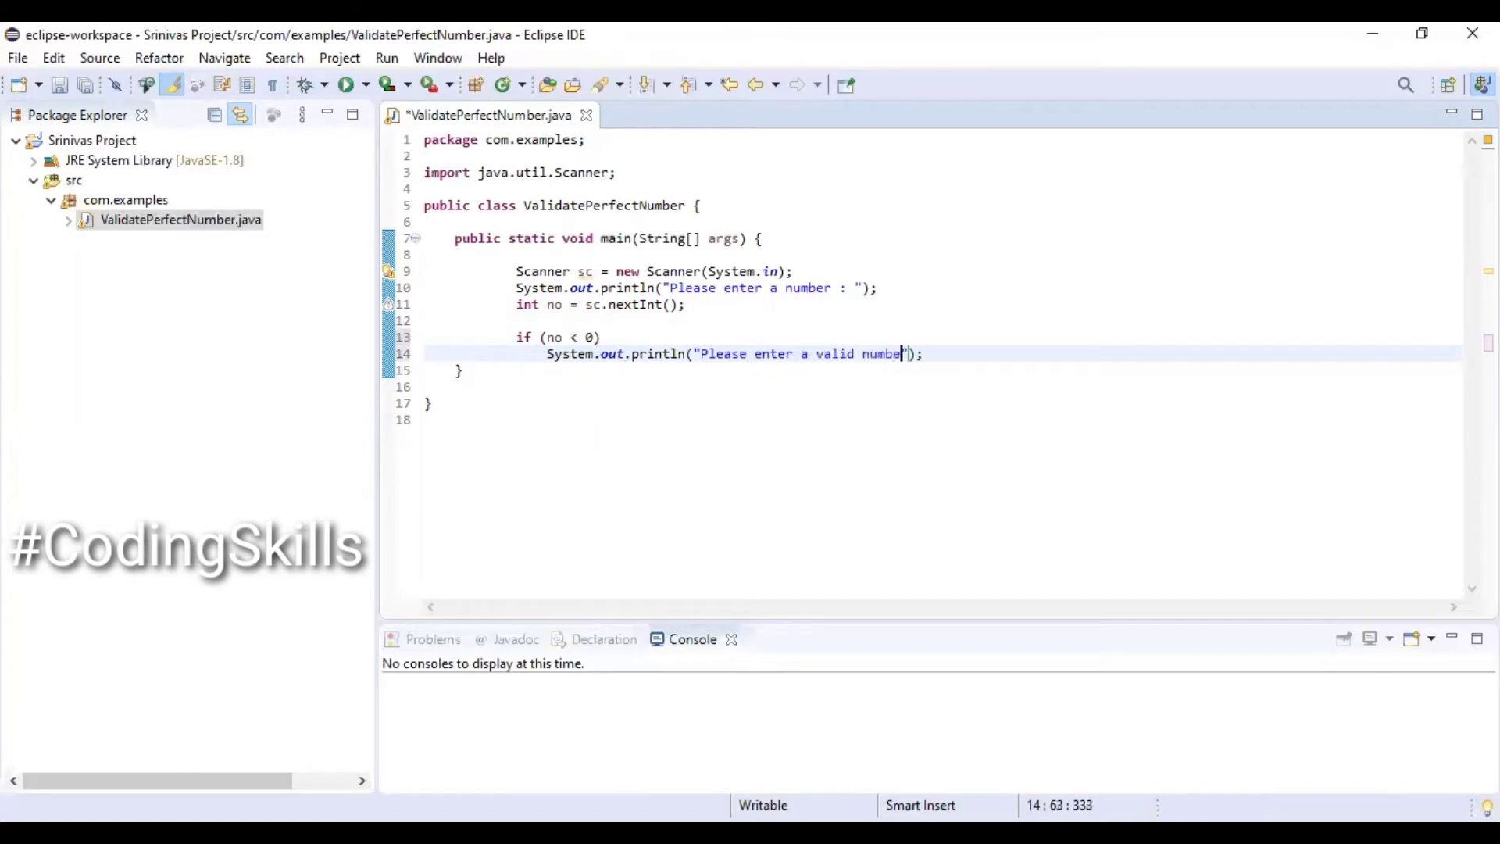
{"action": "type", "text": "r ..."}
{"action": "key", "text": "End"}
{"action": "key", "text": "Return"}
{"action": "type", "text": "else"}
{"action": "key", "text": "Return"}
{"action": "type", "text": "{"}
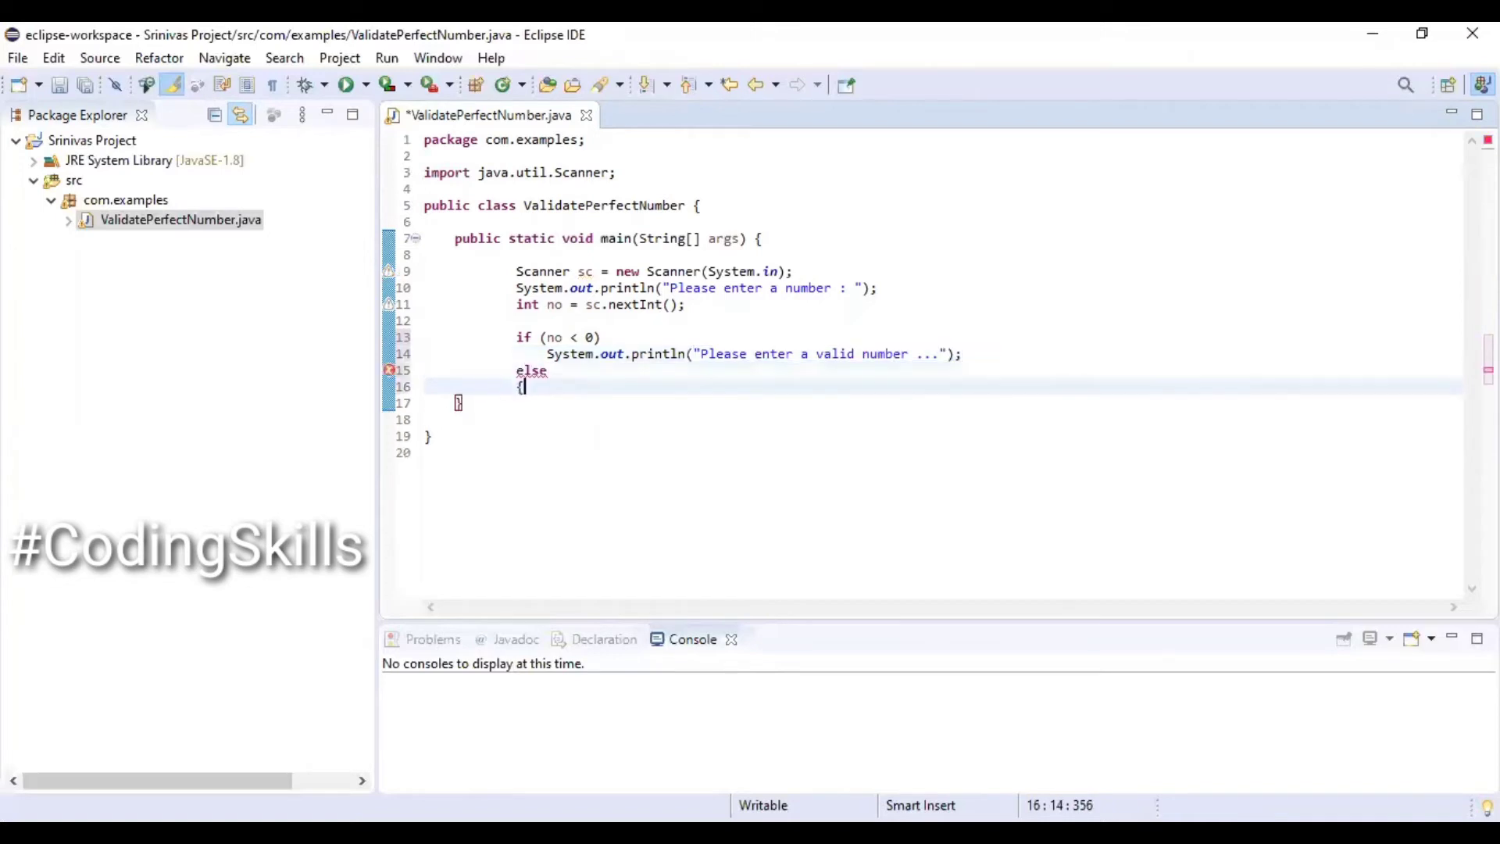
{"action": "key", "text": "Return"}
{"action": "key", "text": "ctrl+s"}
Step: Add a public static boolean isPerfectNumber method stub above main
{"action": "left_click", "coordinate": [745, 222]}
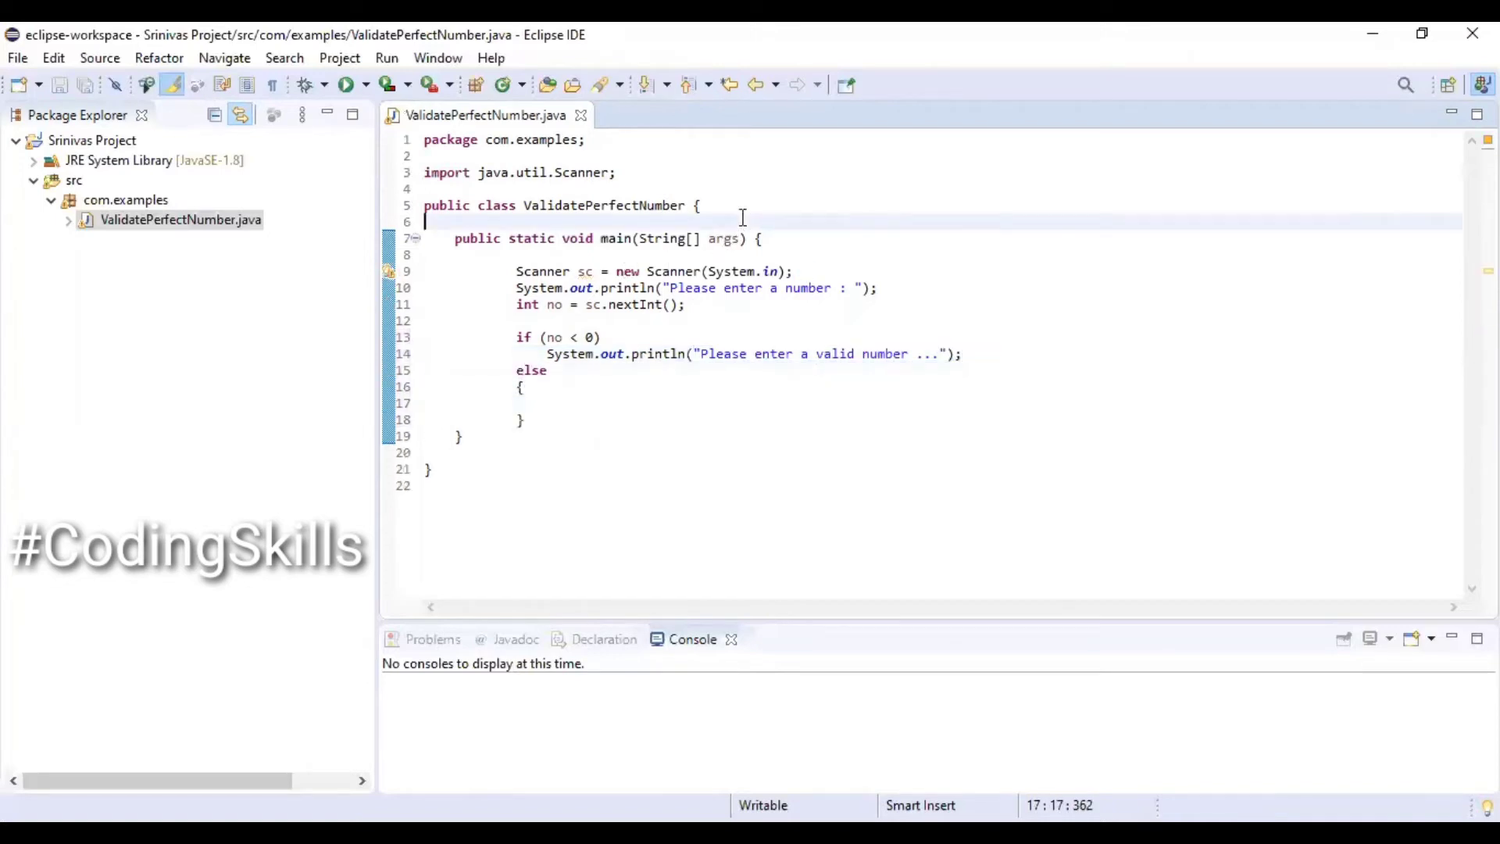
{"action": "key", "text": "Return"}
{"action": "type", "text": "pub"}
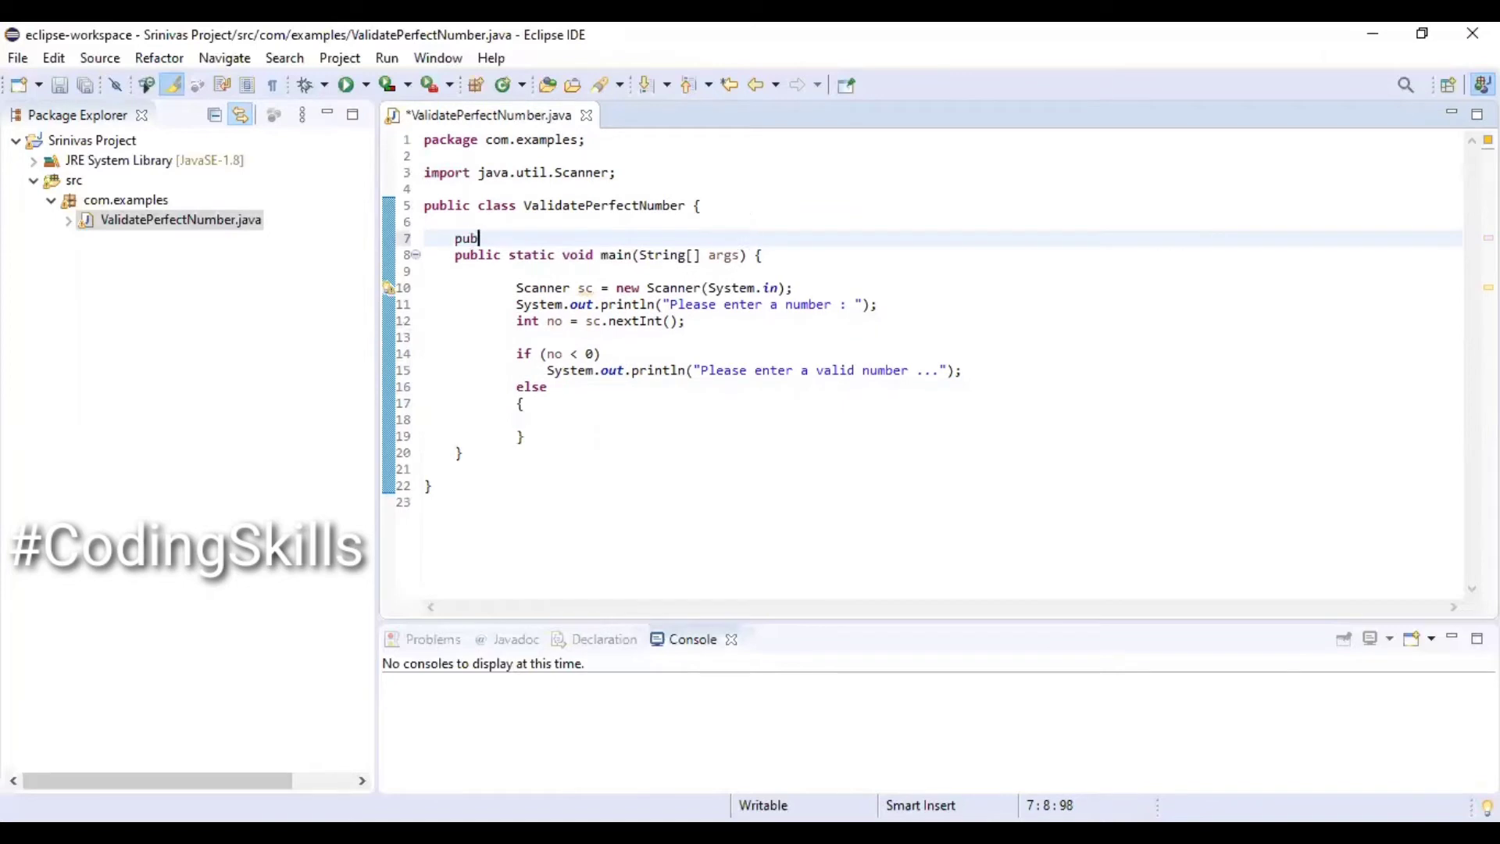
{"action": "type", "text": "lic sta"}
{"action": "type", "text": "tic boo"}
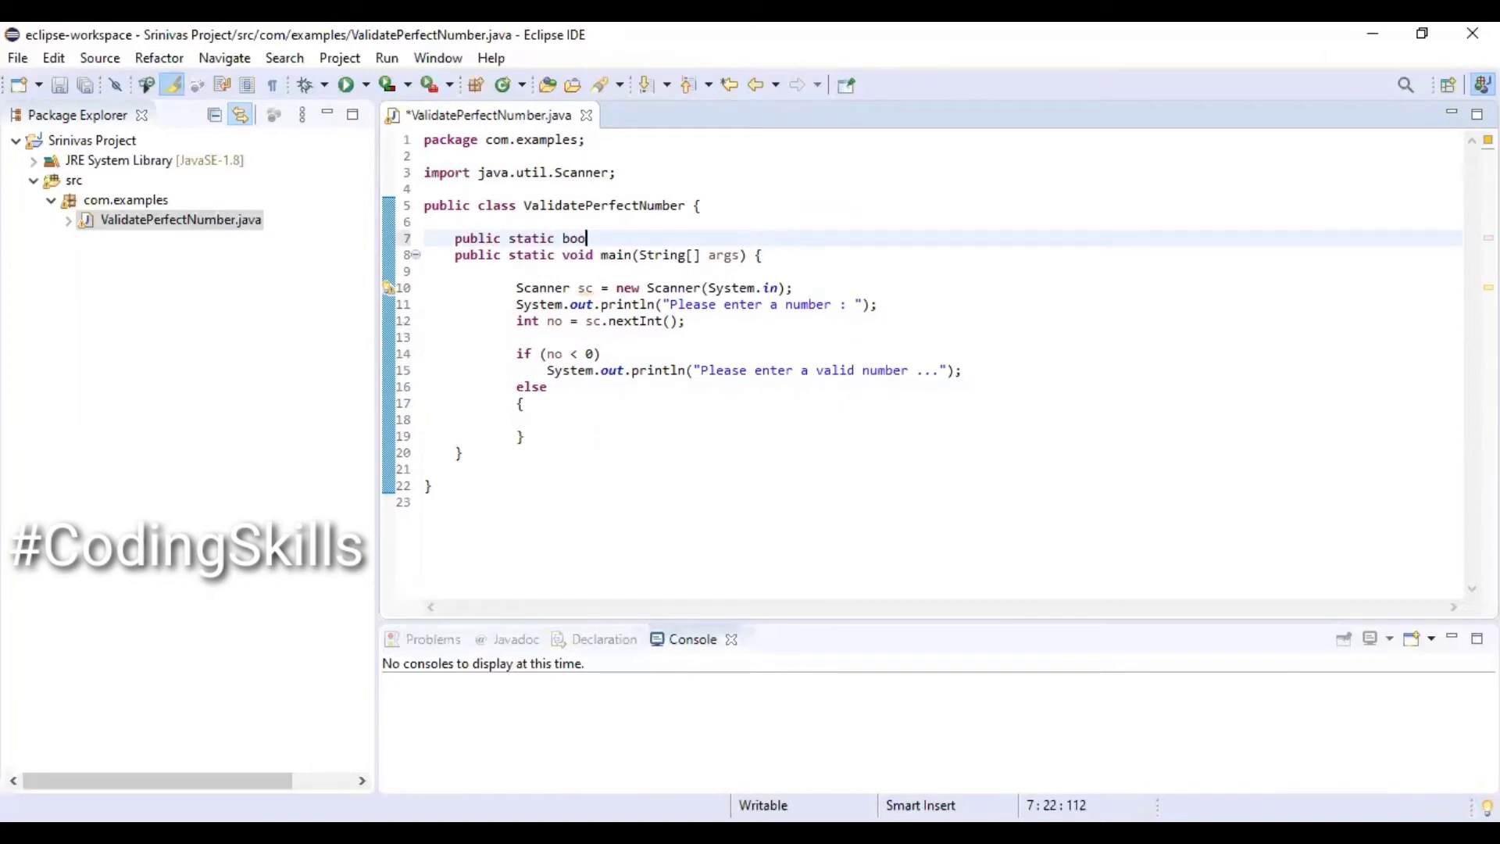
{"action": "type", "text": "lean isPerfect"}
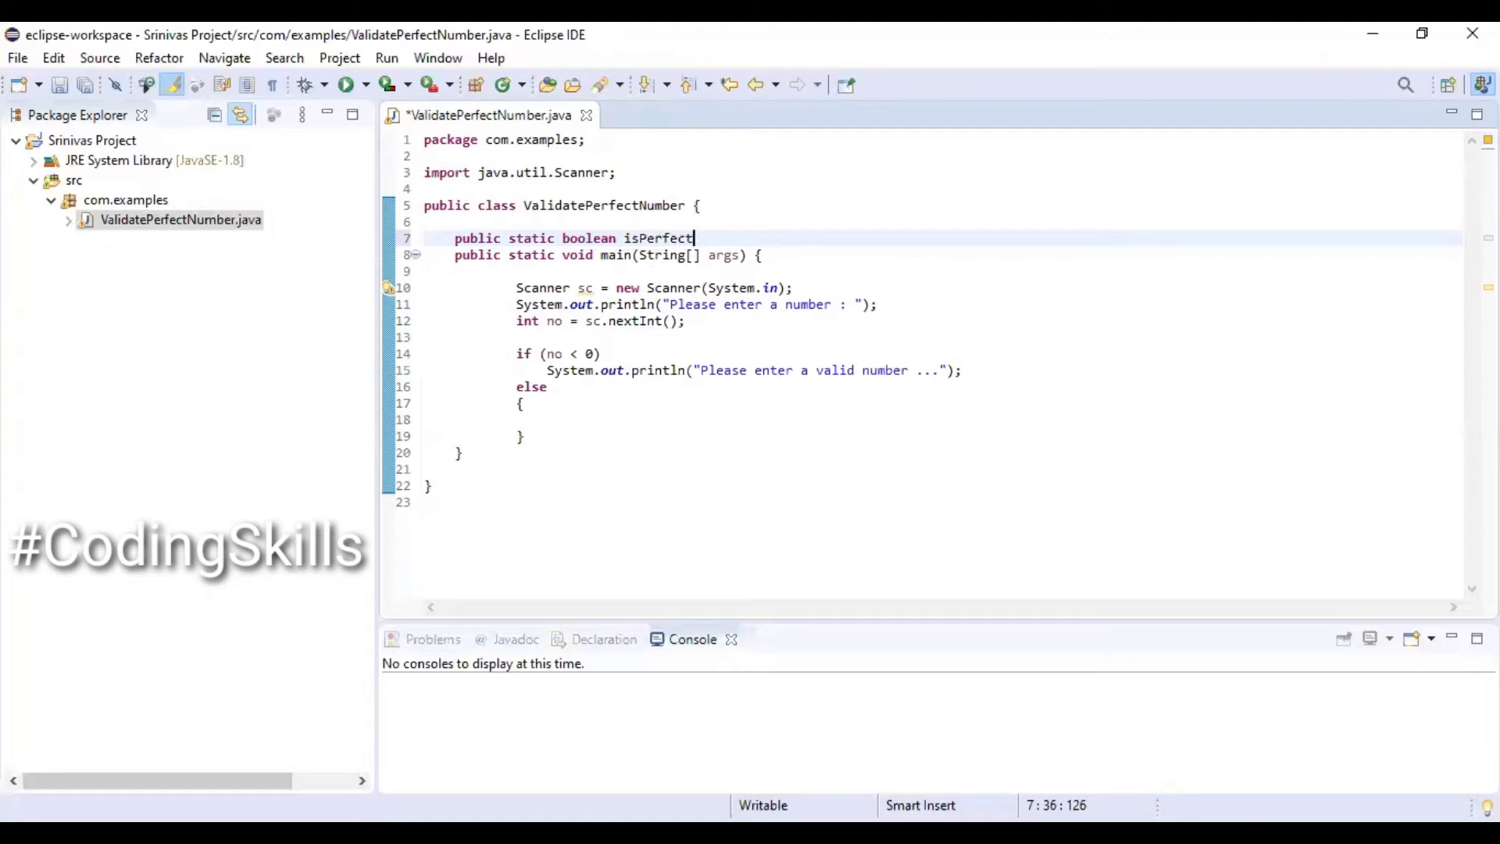
{"action": "type", "text": "Number"}
{"action": "type", "text": "()"}
{"action": "key", "text": "Return"}
{"action": "type", "text": "{"}
{"action": "key", "text": "Return"}
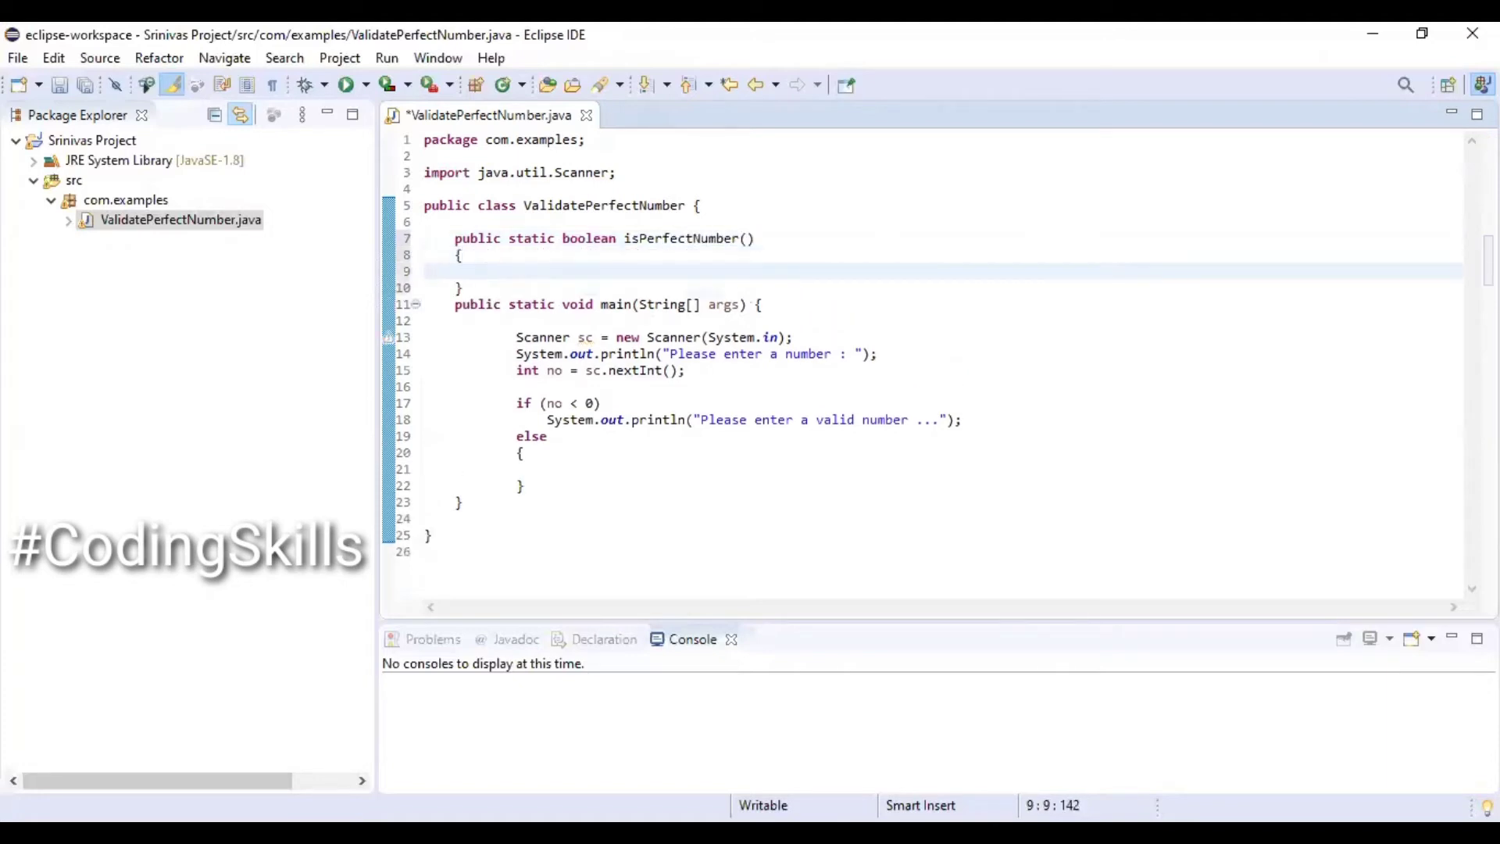
{"action": "key", "text": "Down"}
{"action": "key", "text": "Return"}
{"action": "key", "text": "Up"}
{"action": "key", "text": "Up"}
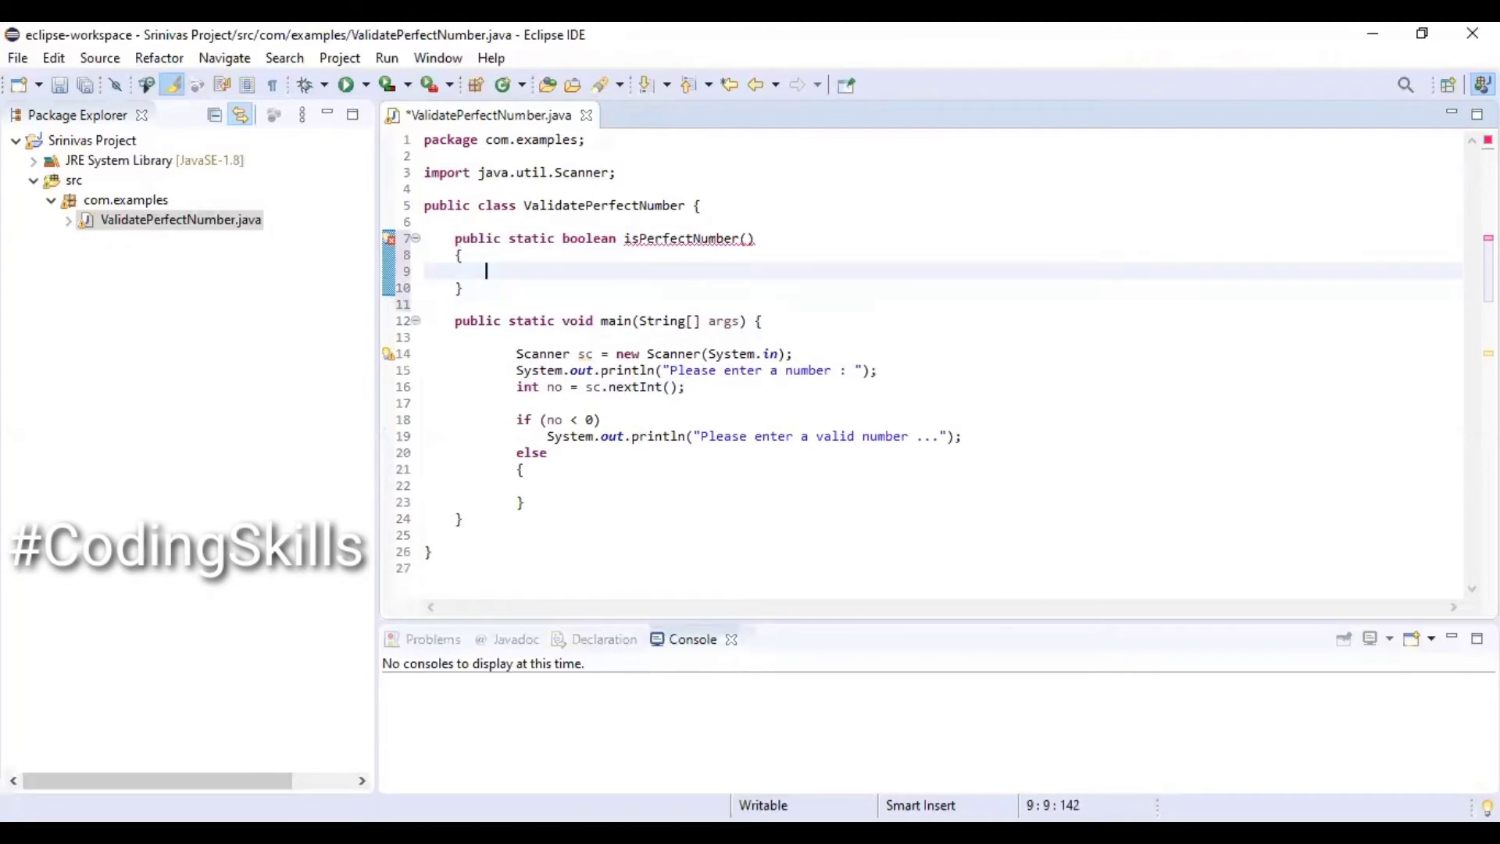
Step: Give the stub an int no parameter and return false, and copy the isPerfectNumber name
{"action": "key", "text": "Tab"}
{"action": "type", "text": "return "}
{"action": "type", "text": "fals"}
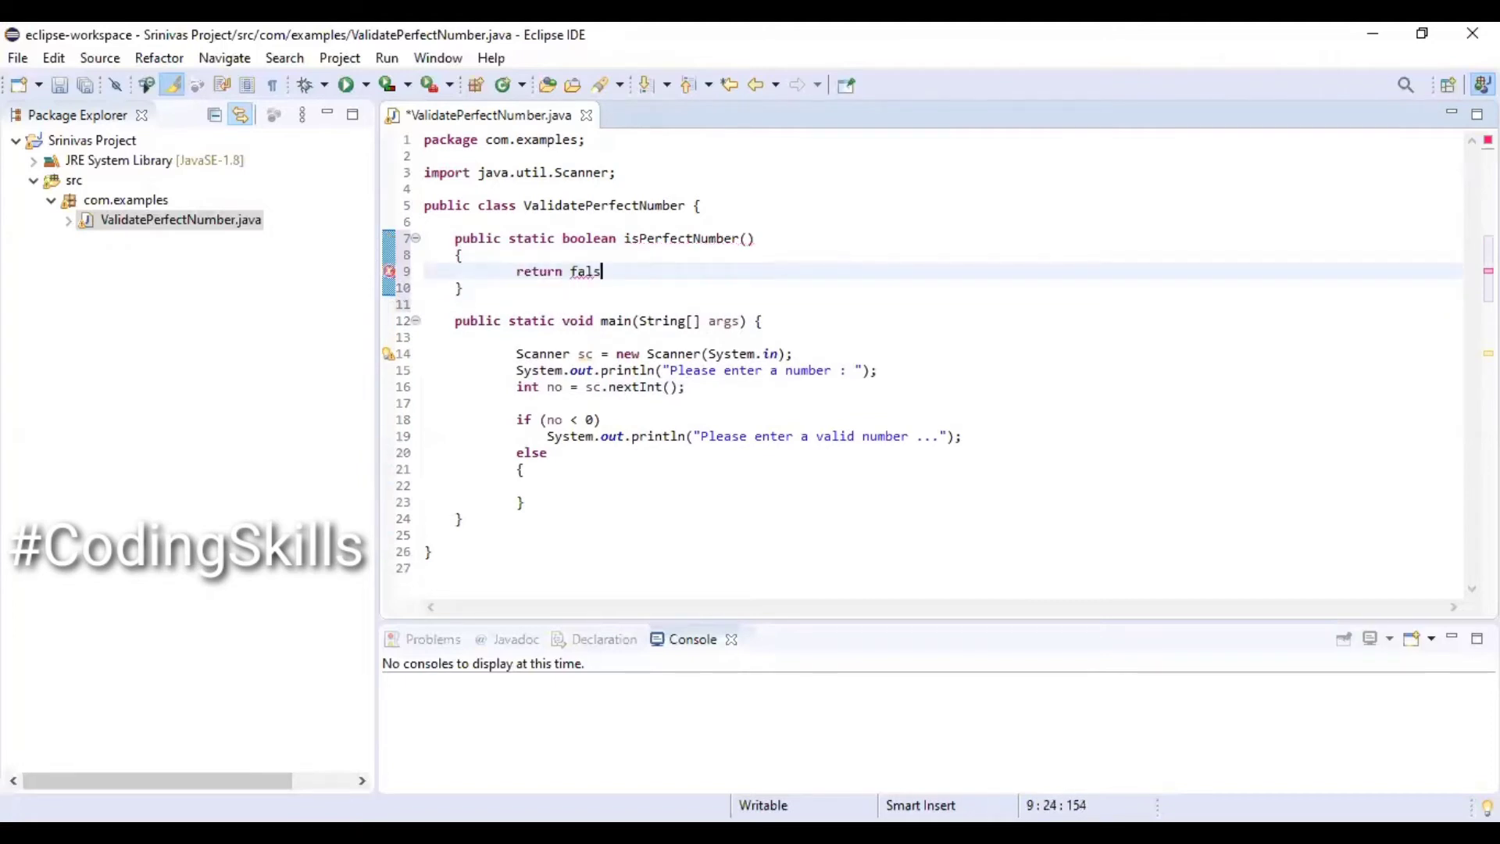
{"action": "type", "text": "e;"}
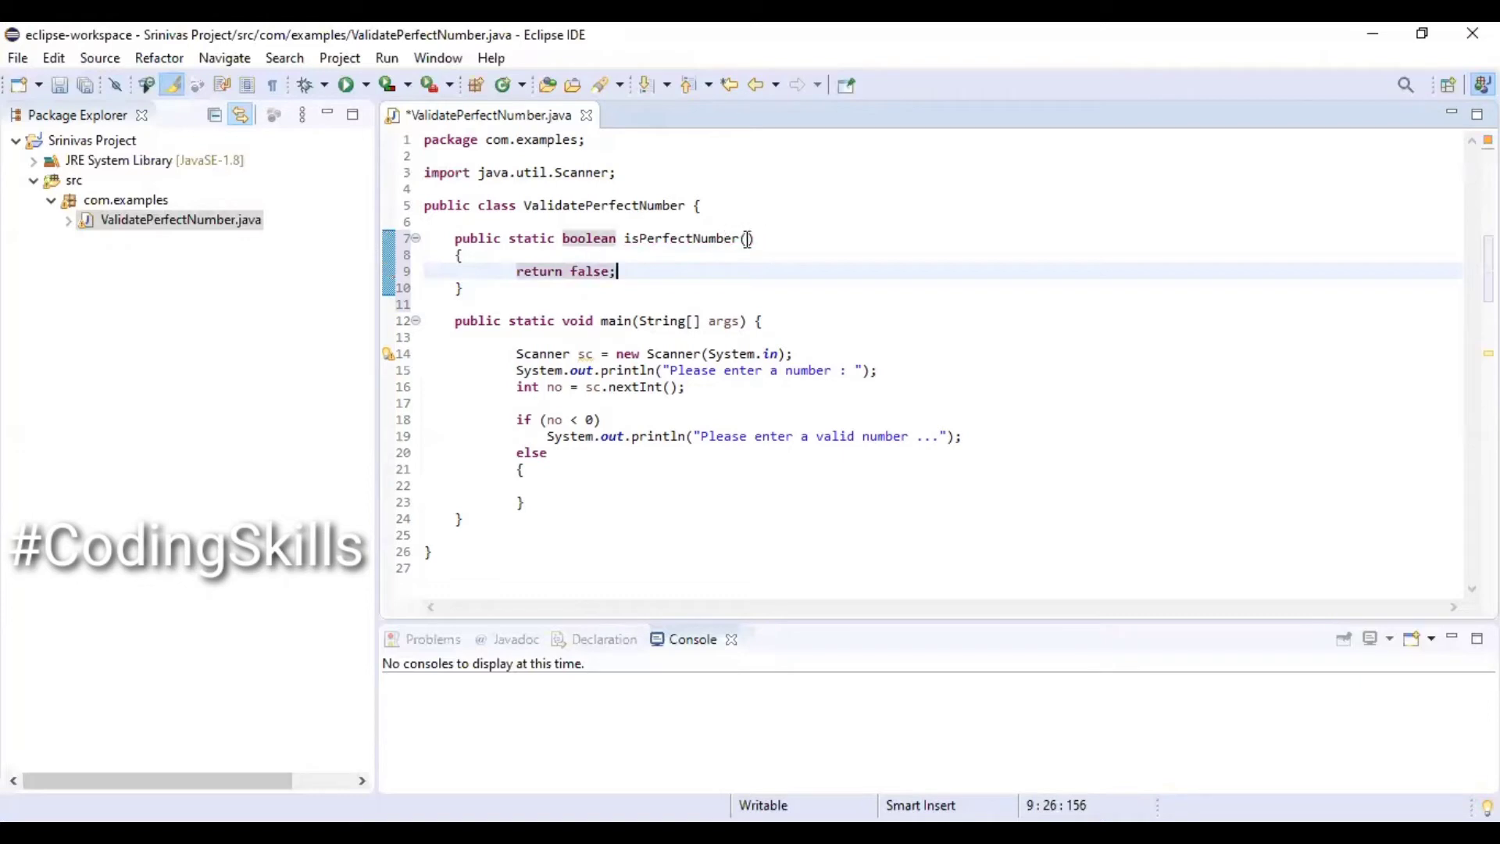
{"action": "left_click", "coordinate": [747, 238]}
{"action": "type", "text": "int n"}
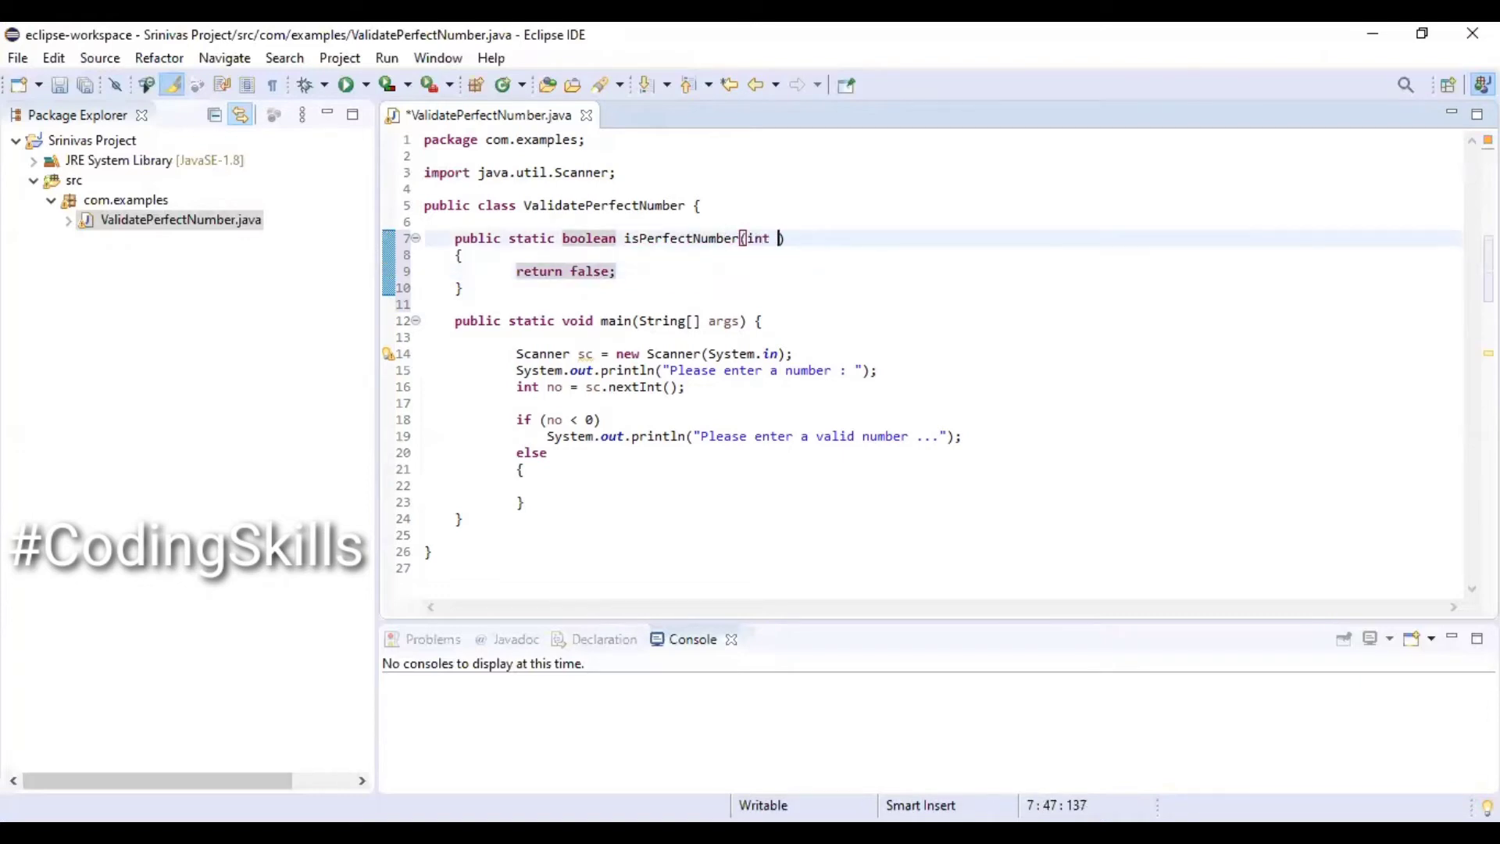
{"action": "type", "text": "o"}
{"action": "double_click", "coordinate": [676, 239]}
{"action": "key", "text": "ctrl+c"}
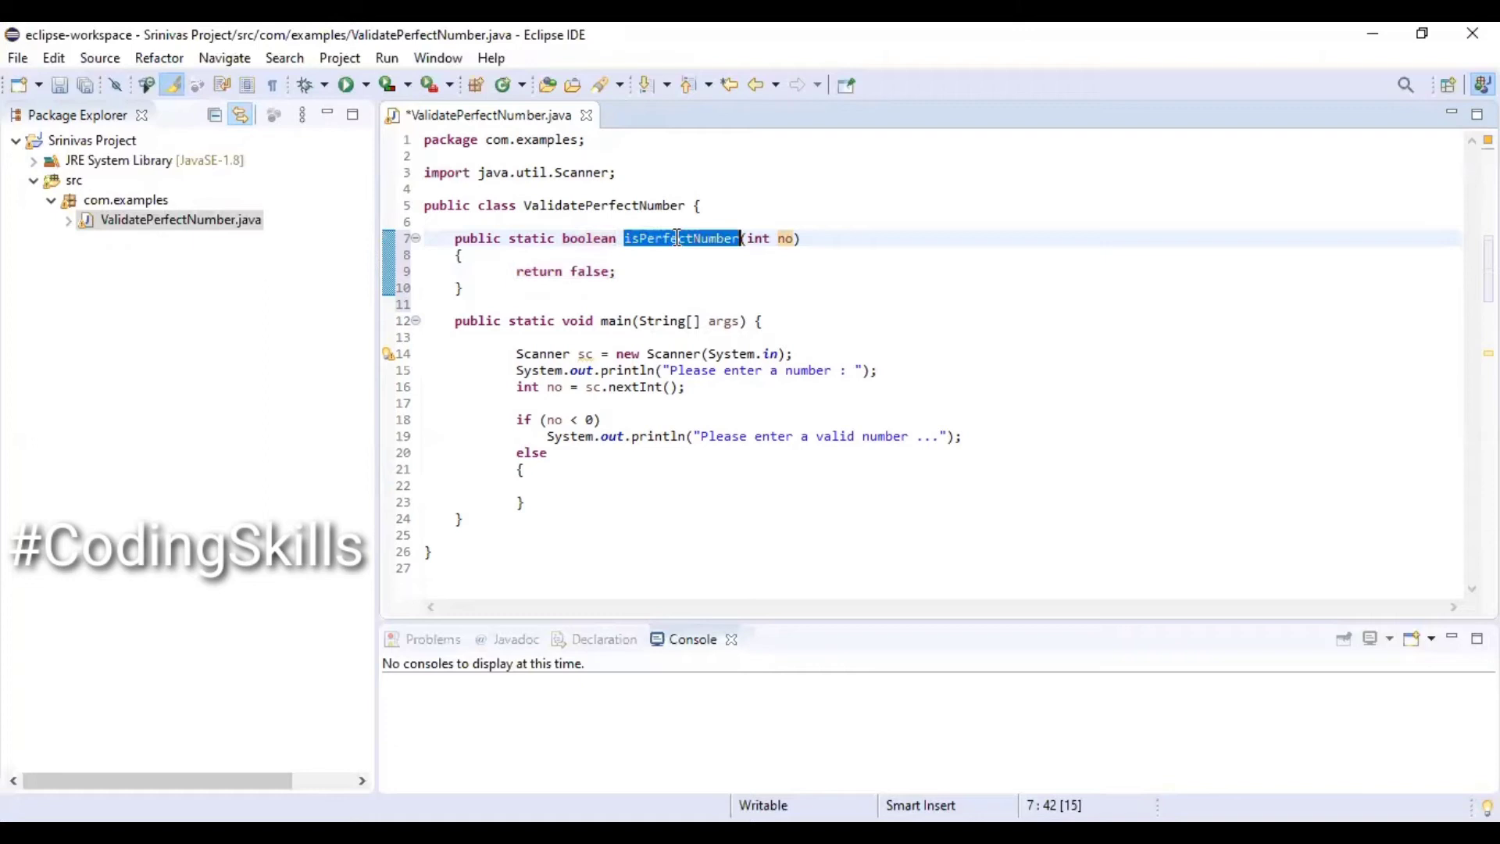
Step: Check isPerfectNumber in the else block and print 'Given number is Perfect Number'
{"action": "left_click", "coordinate": [575, 486]}
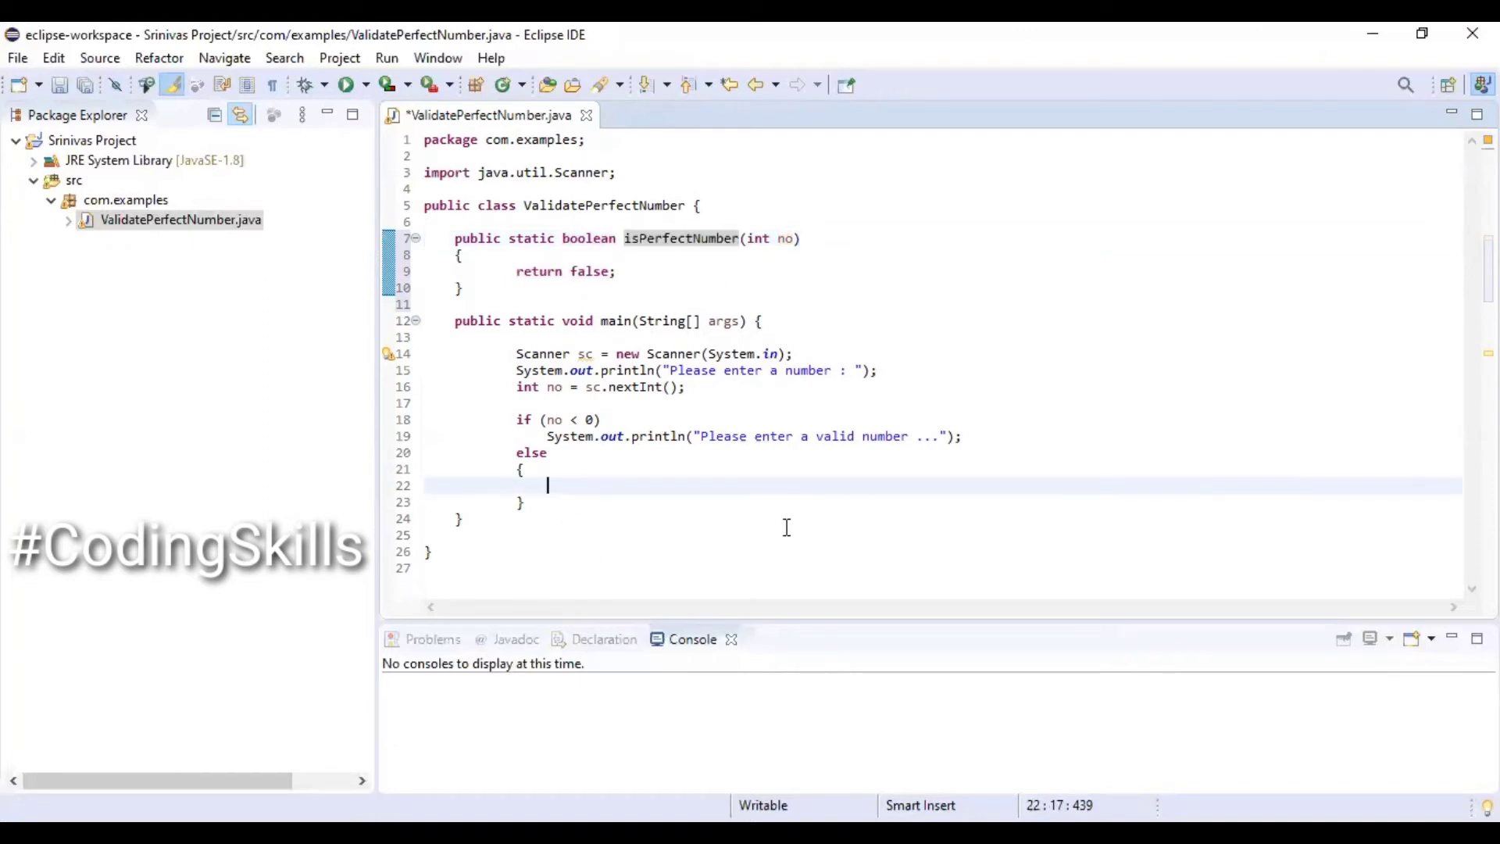
{"action": "type", "text": "if ("}
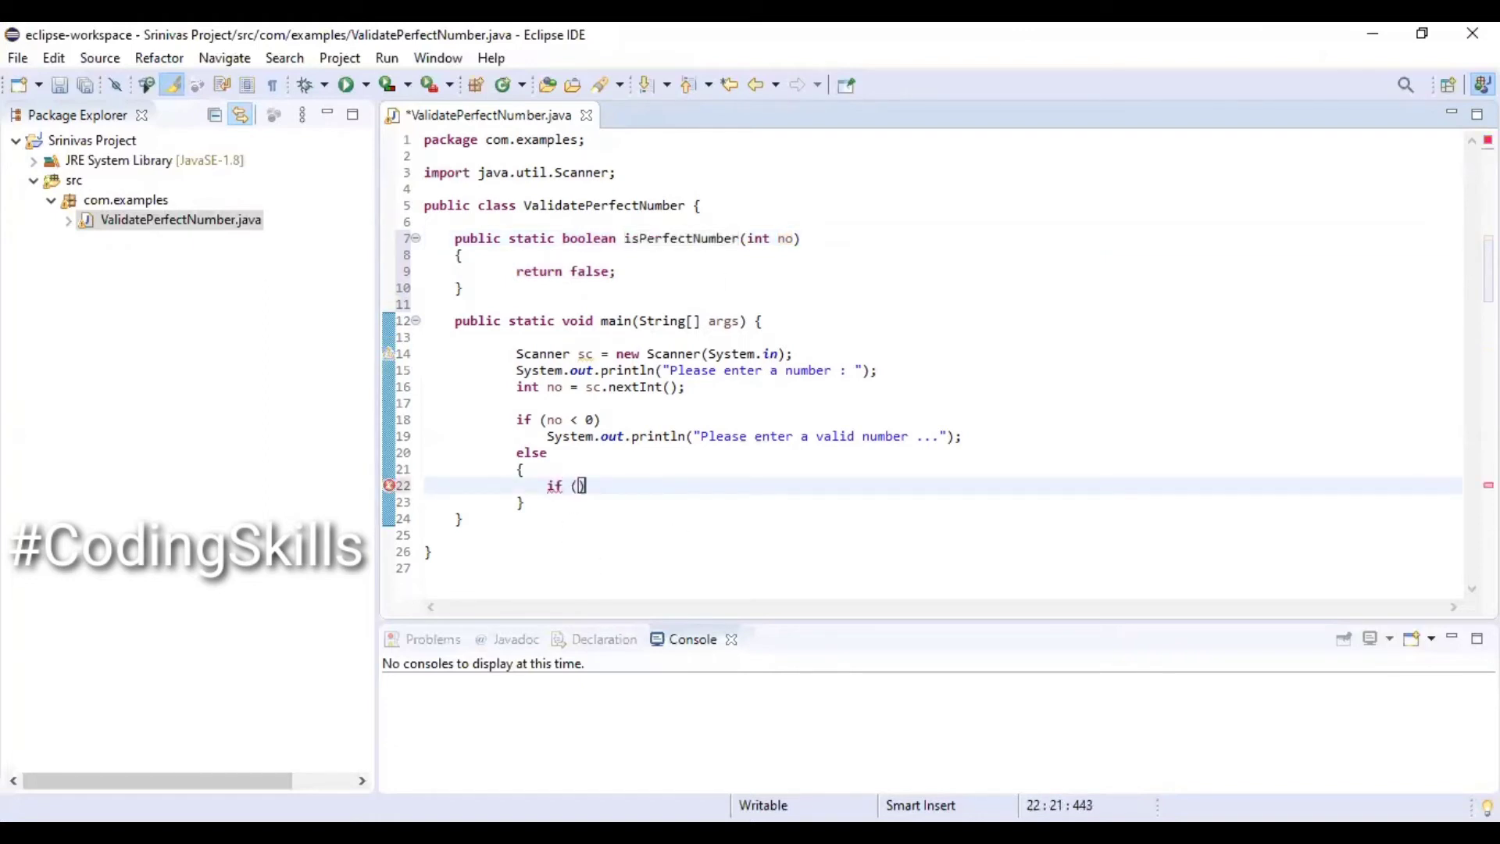
{"action": "key", "text": "ctrl+v"}
{"action": "type", "text": "(no"}
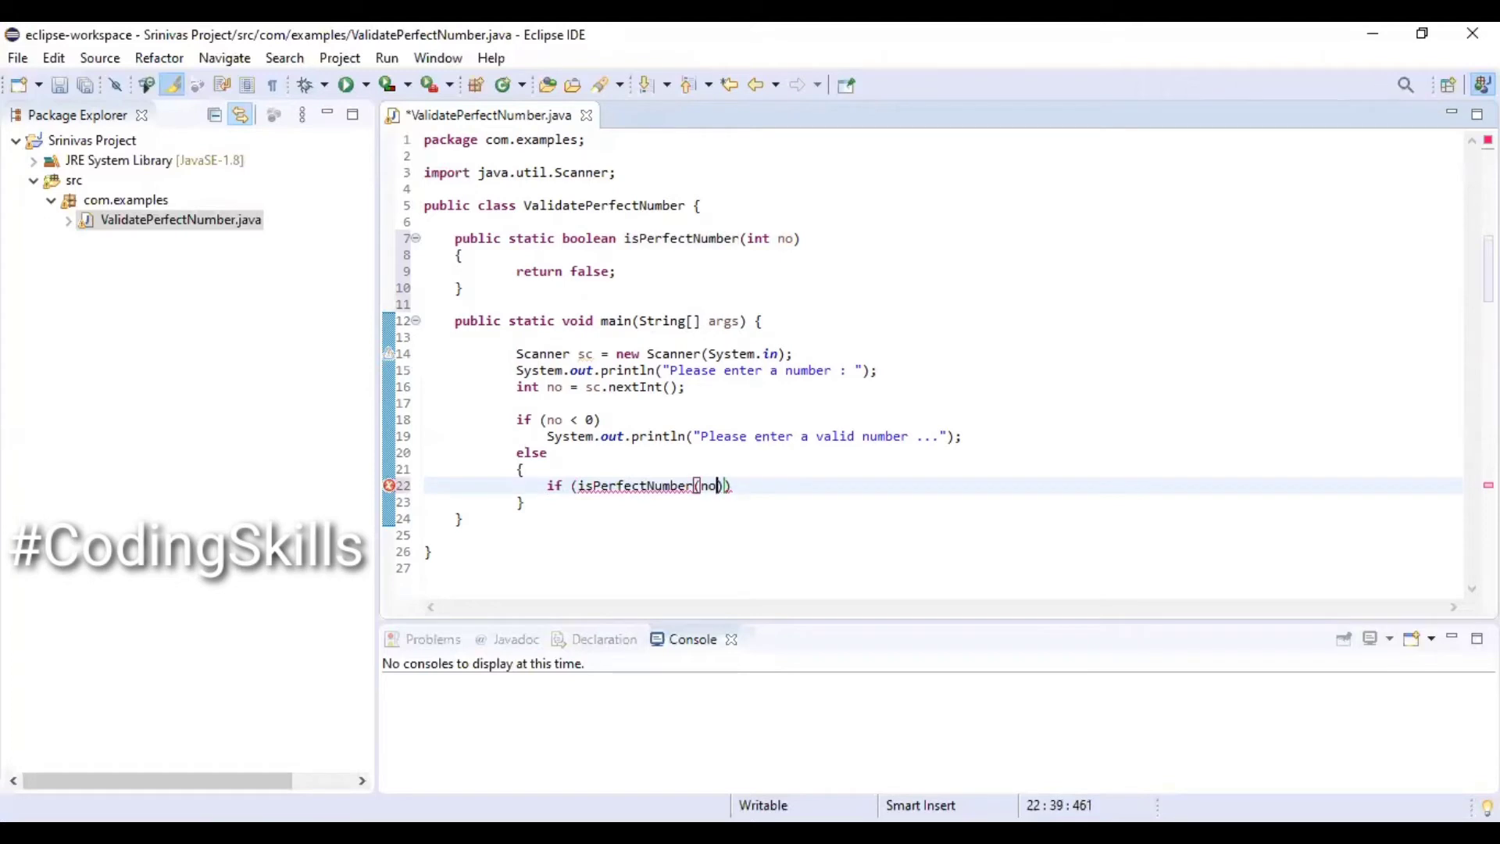
{"action": "type", "text": "))"}
{"action": "key", "text": "Return"}
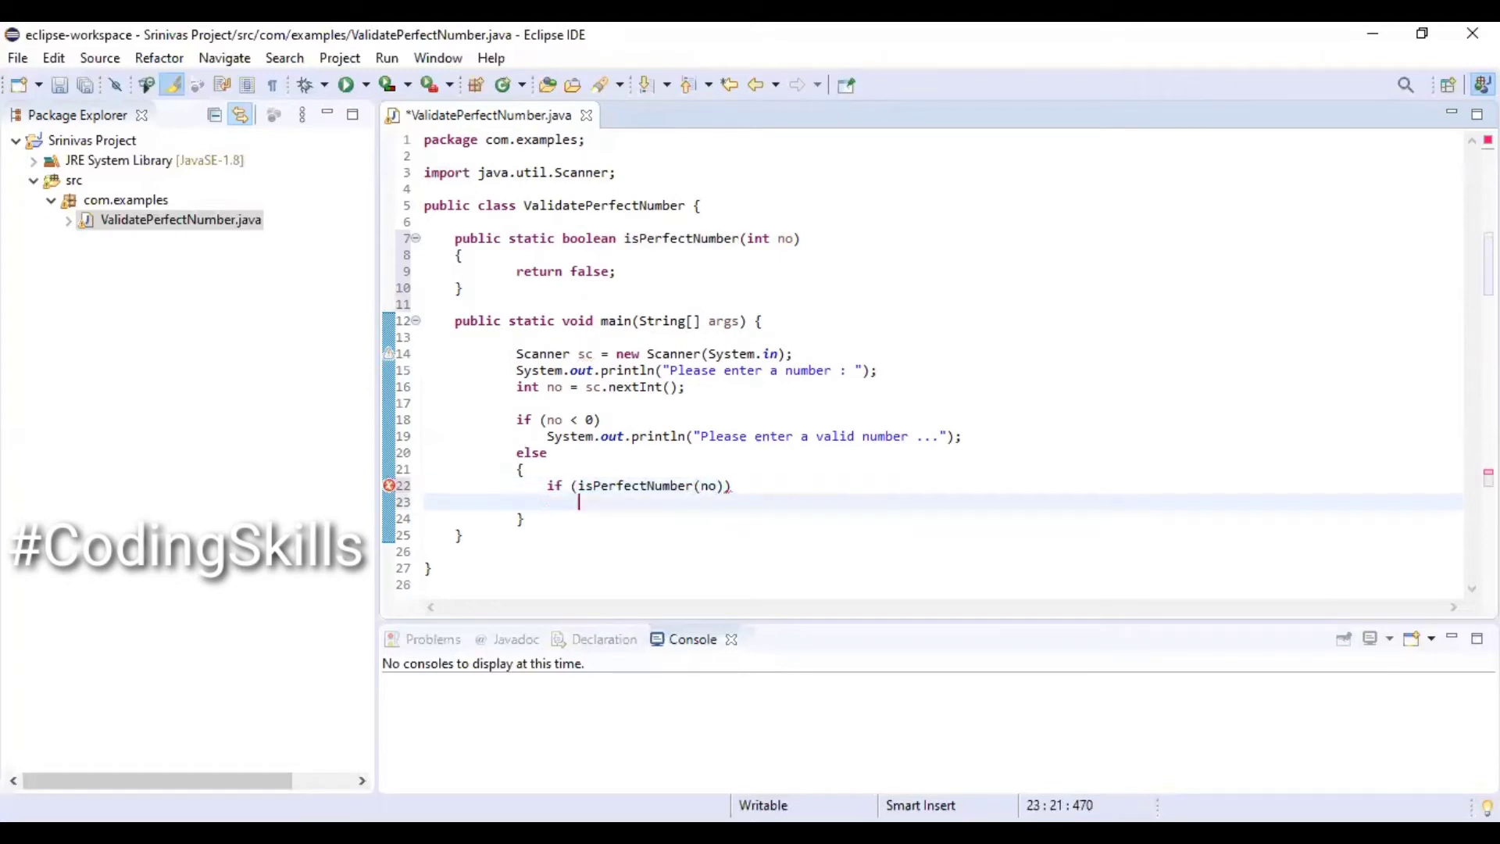
{"action": "type", "text": "System.out.println("}
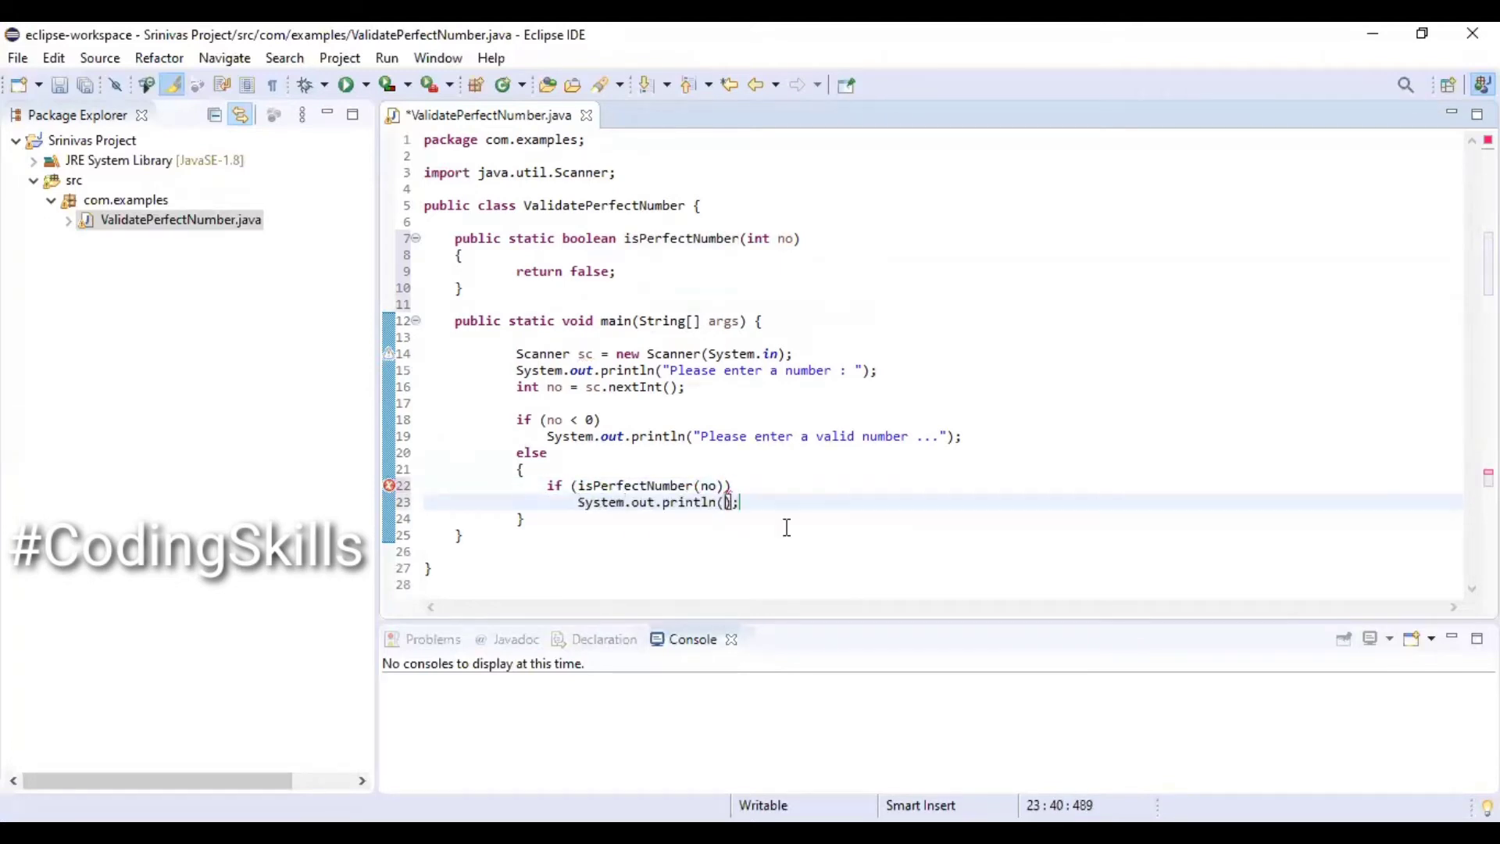
{"action": "type", "text": "\""}
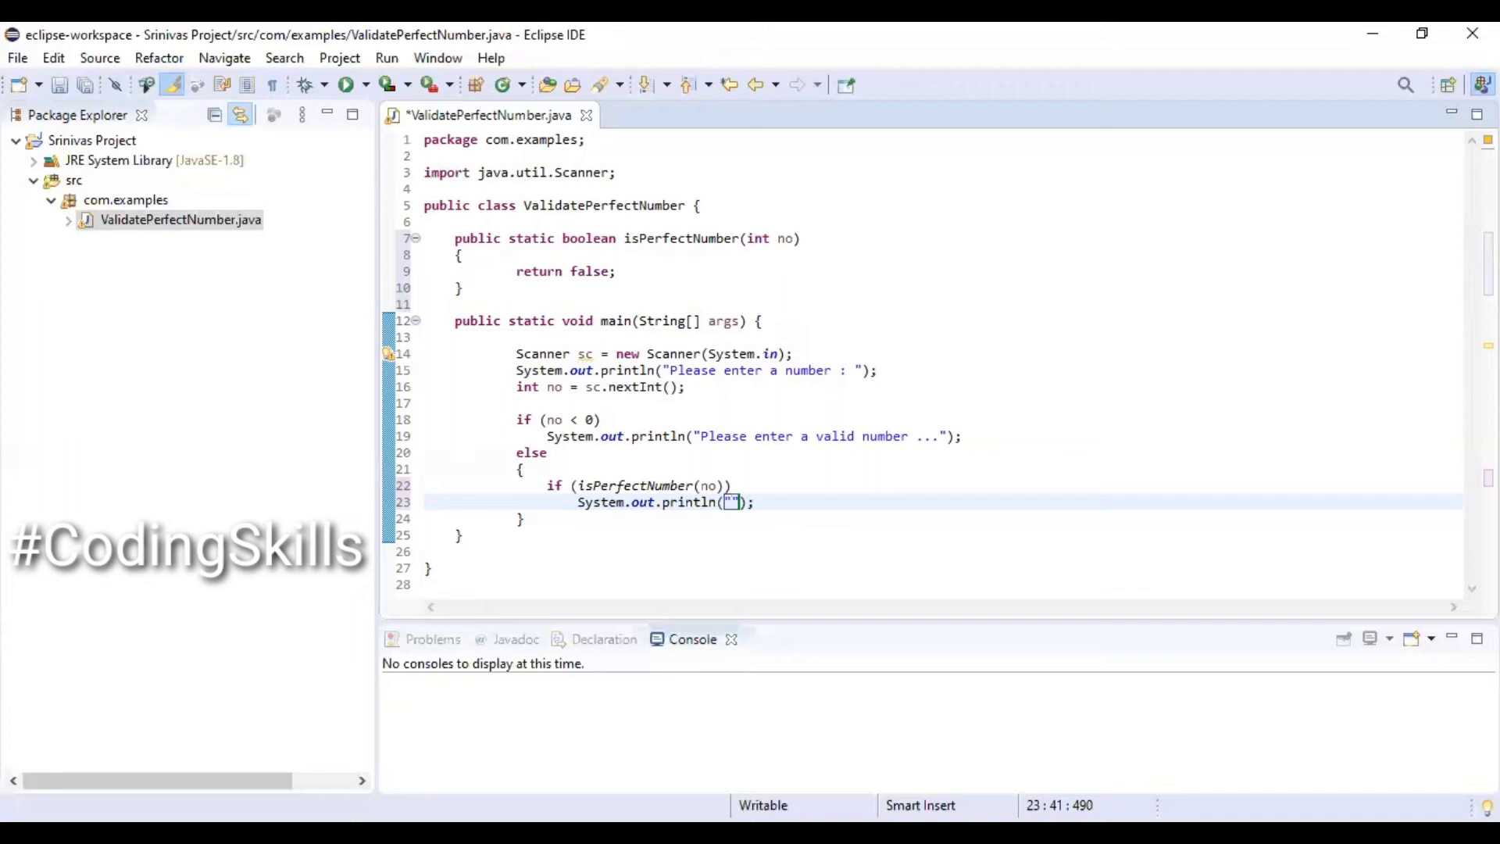
{"action": "type", "text": "Given n"}
{"action": "type", "text": "umber is Pe"}
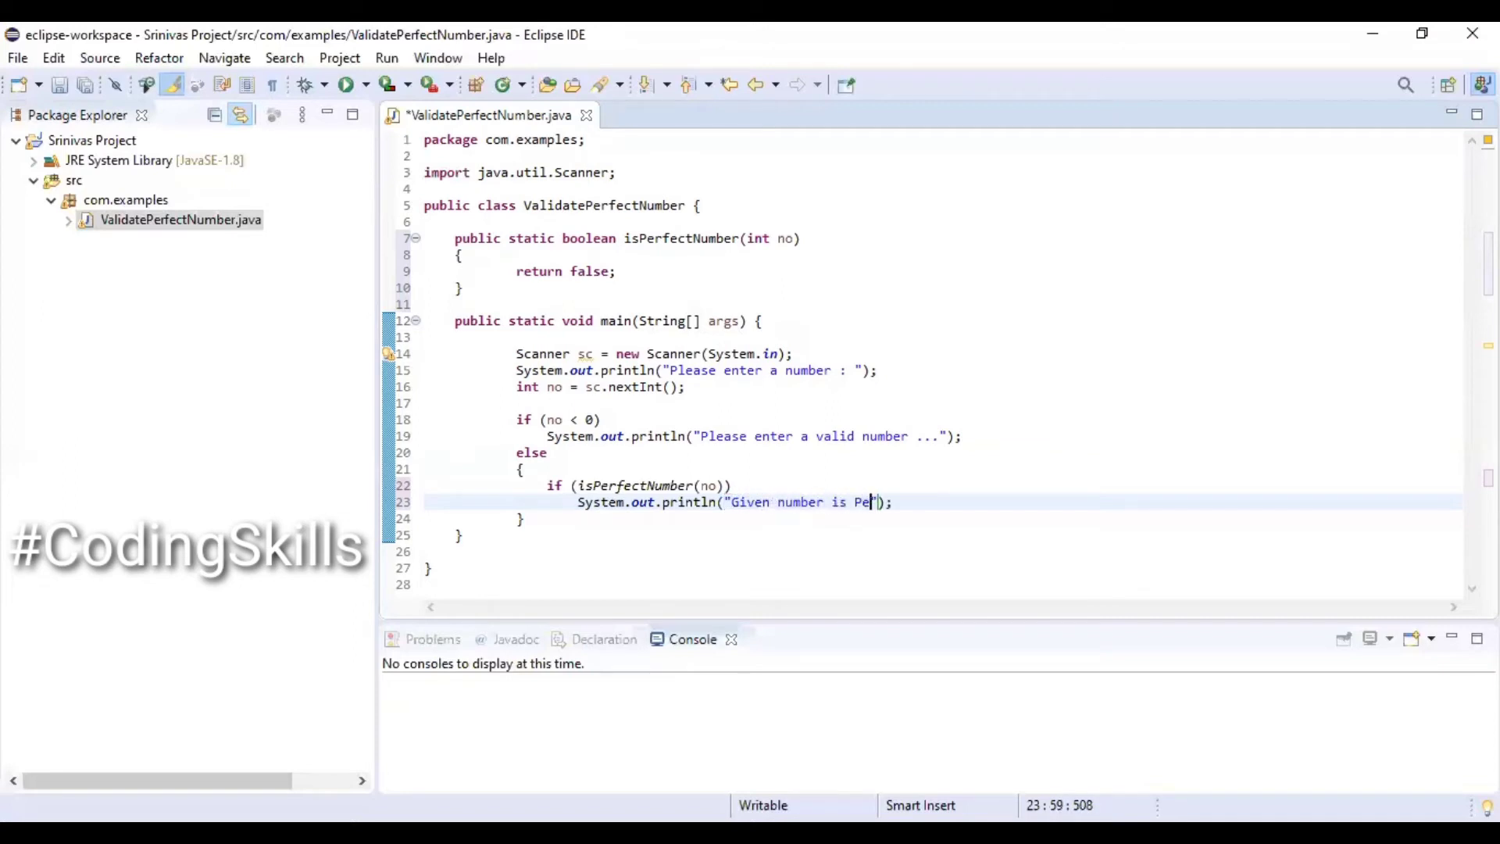
{"action": "type", "text": "rfect "}
{"action": "type", "text": "Number"}
{"action": "key", "text": "End"}
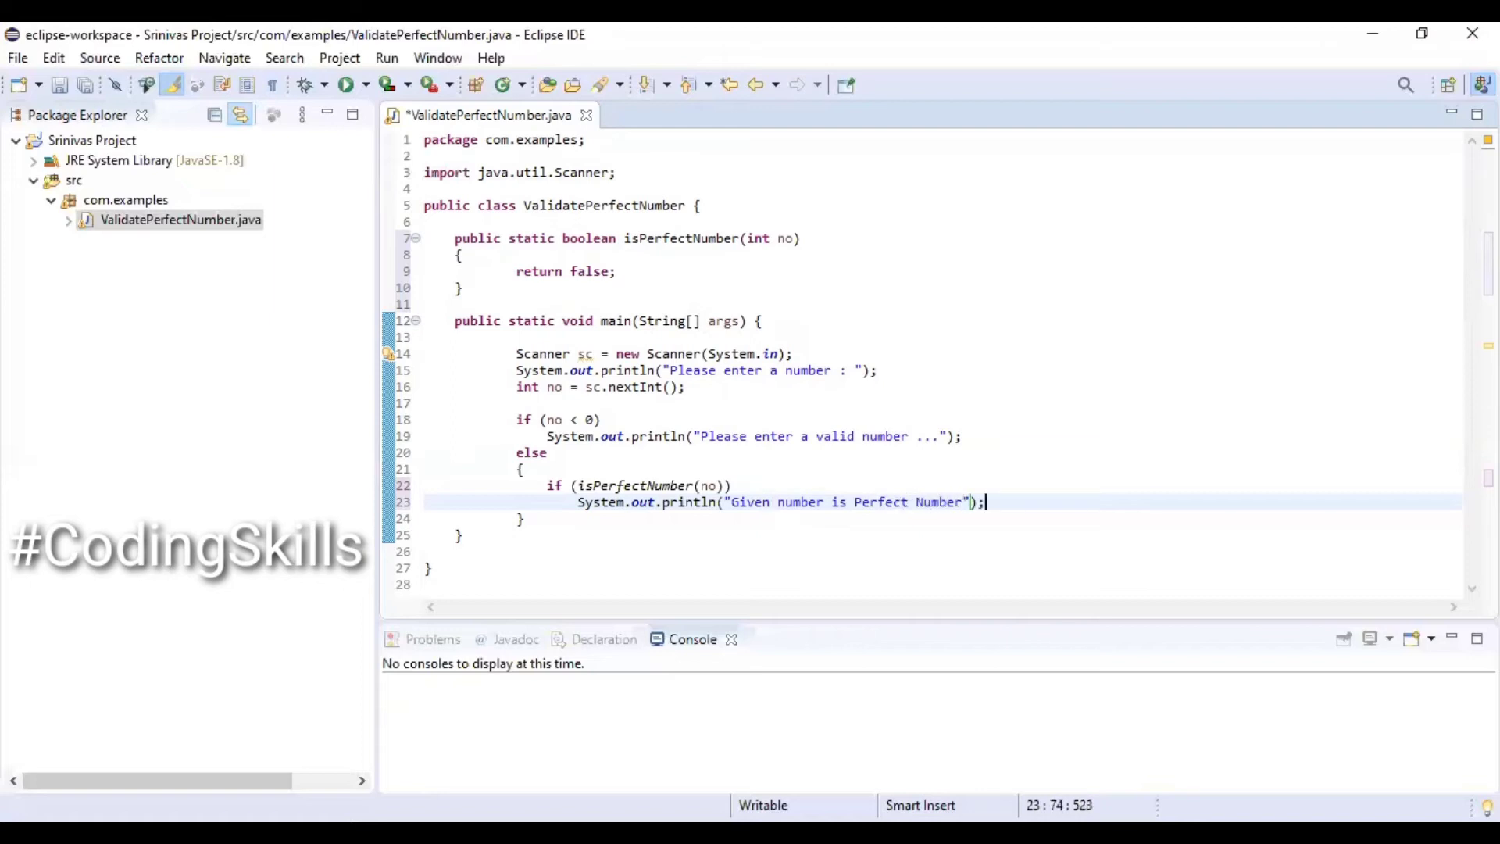
{"action": "key", "text": "Return"}
{"action": "type", "text": "else"}
Step: Add an else printing 'Given number is NOT Perfect Number' and save
{"action": "key", "text": "Return"}
{"action": "type", "text": "s"}
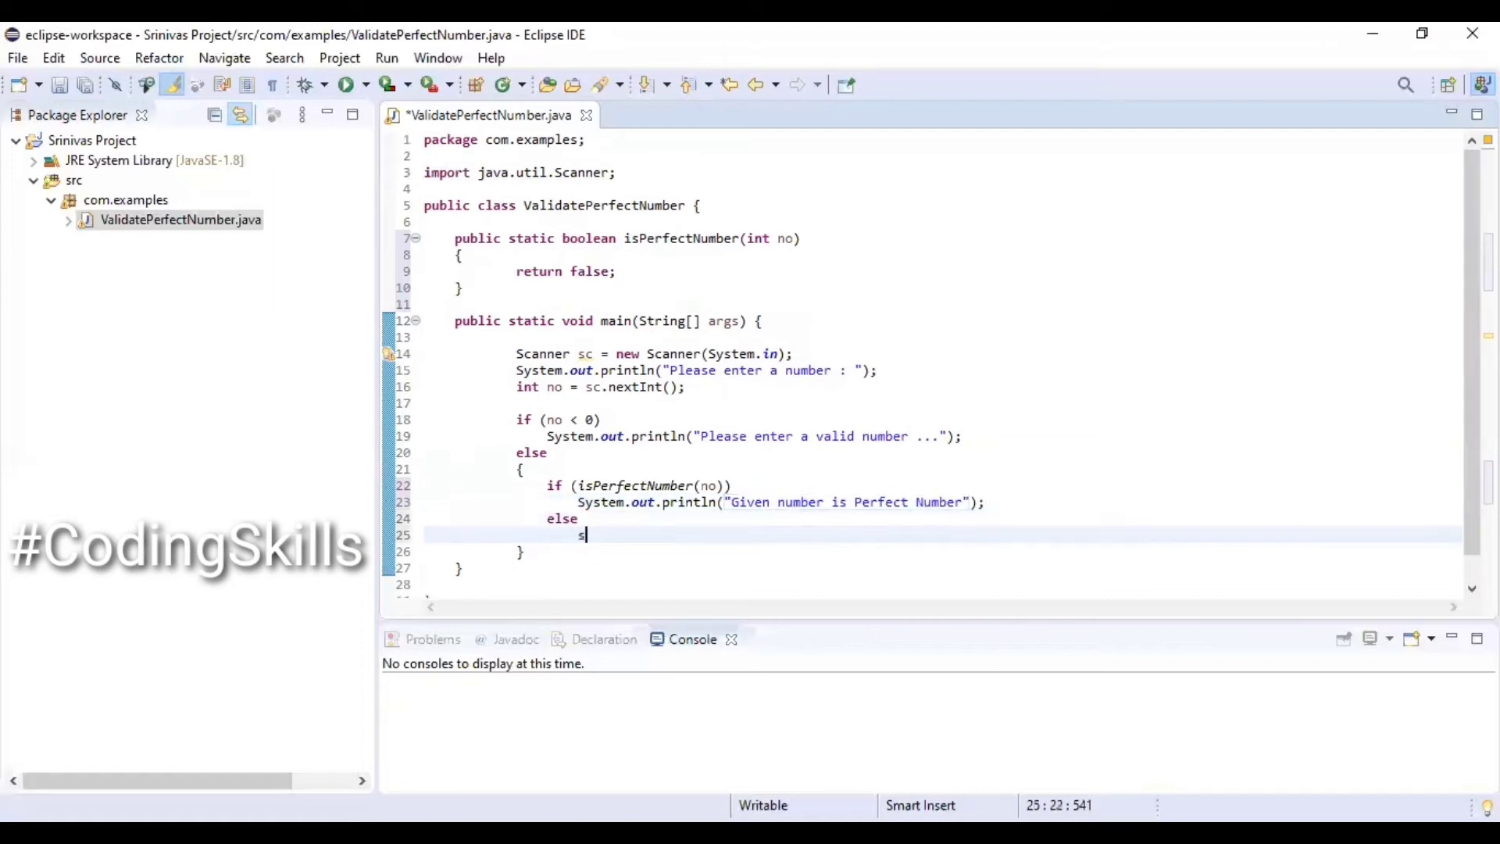
{"action": "type", "text": "ysout"}
{"action": "key", "text": "ctrl+space"}
{"action": "type", "text": "\"G"}
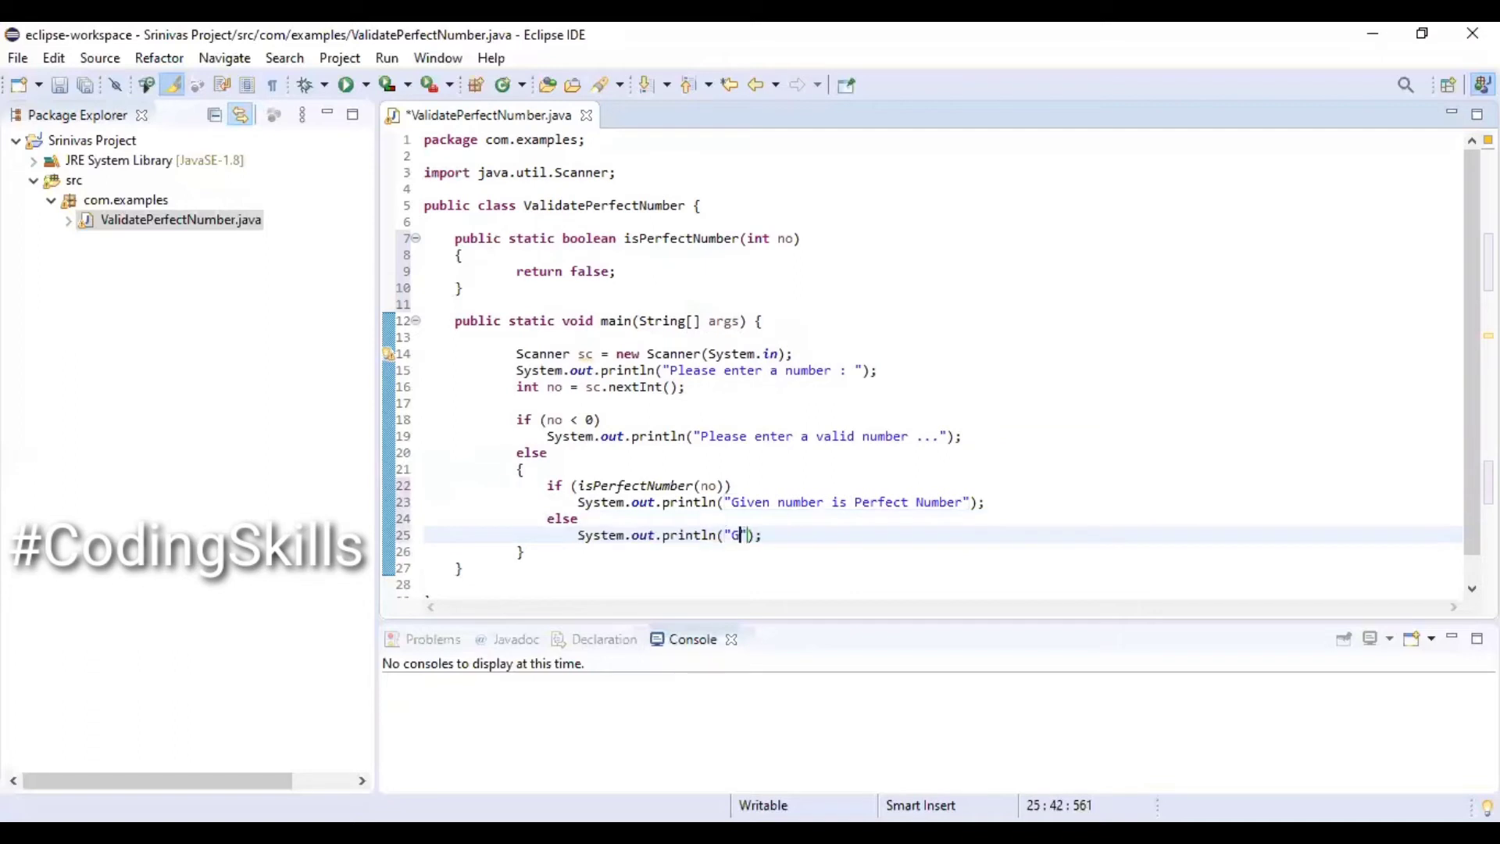
{"action": "type", "text": "iven num"}
{"action": "type", "text": "ber is NOT "}
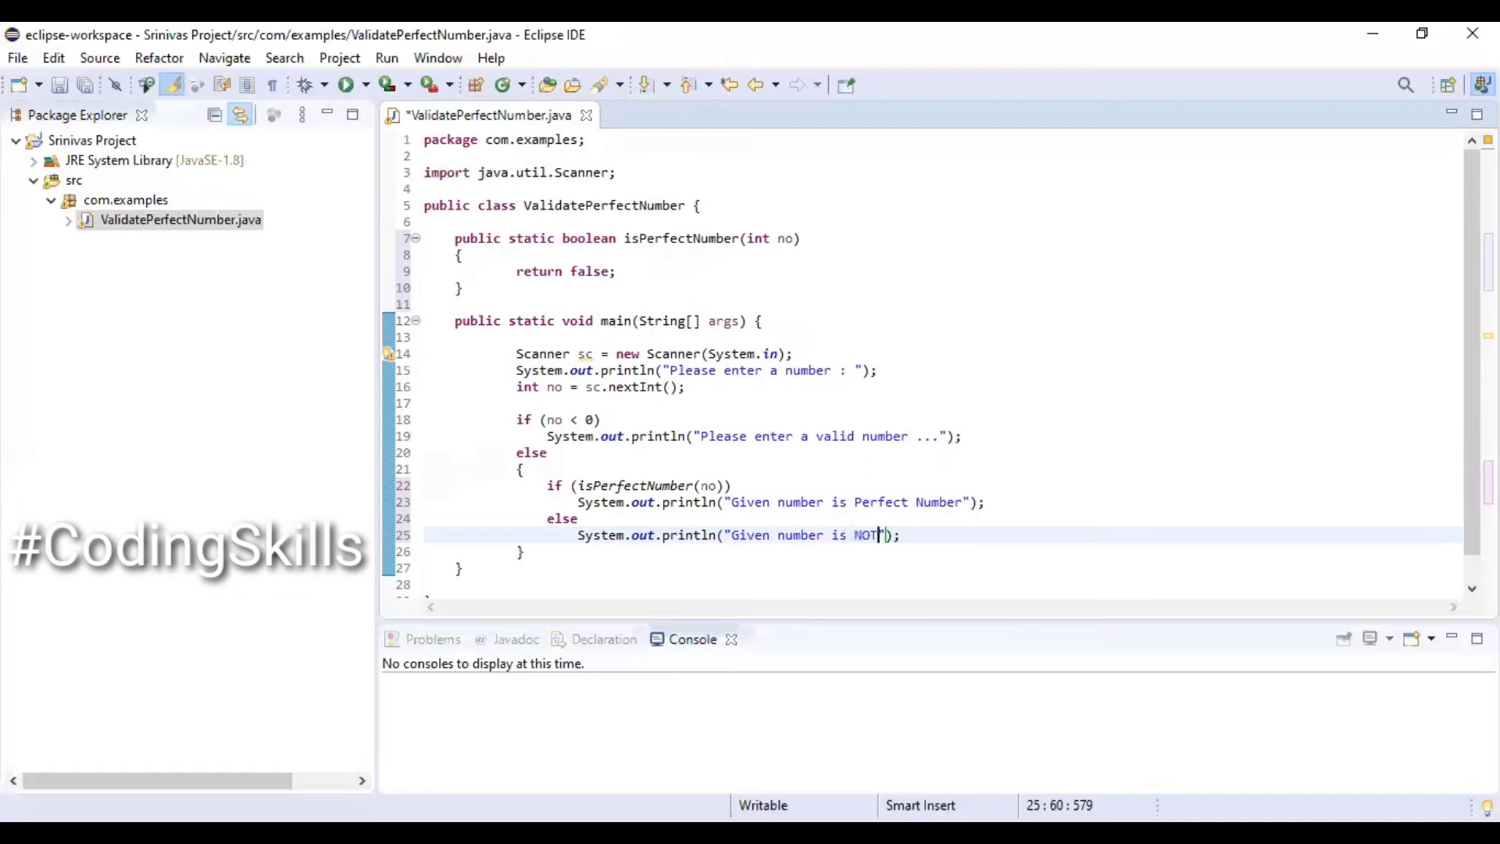
{"action": "type", "text": "Perfe"}
{"action": "type", "text": "ct Numb"}
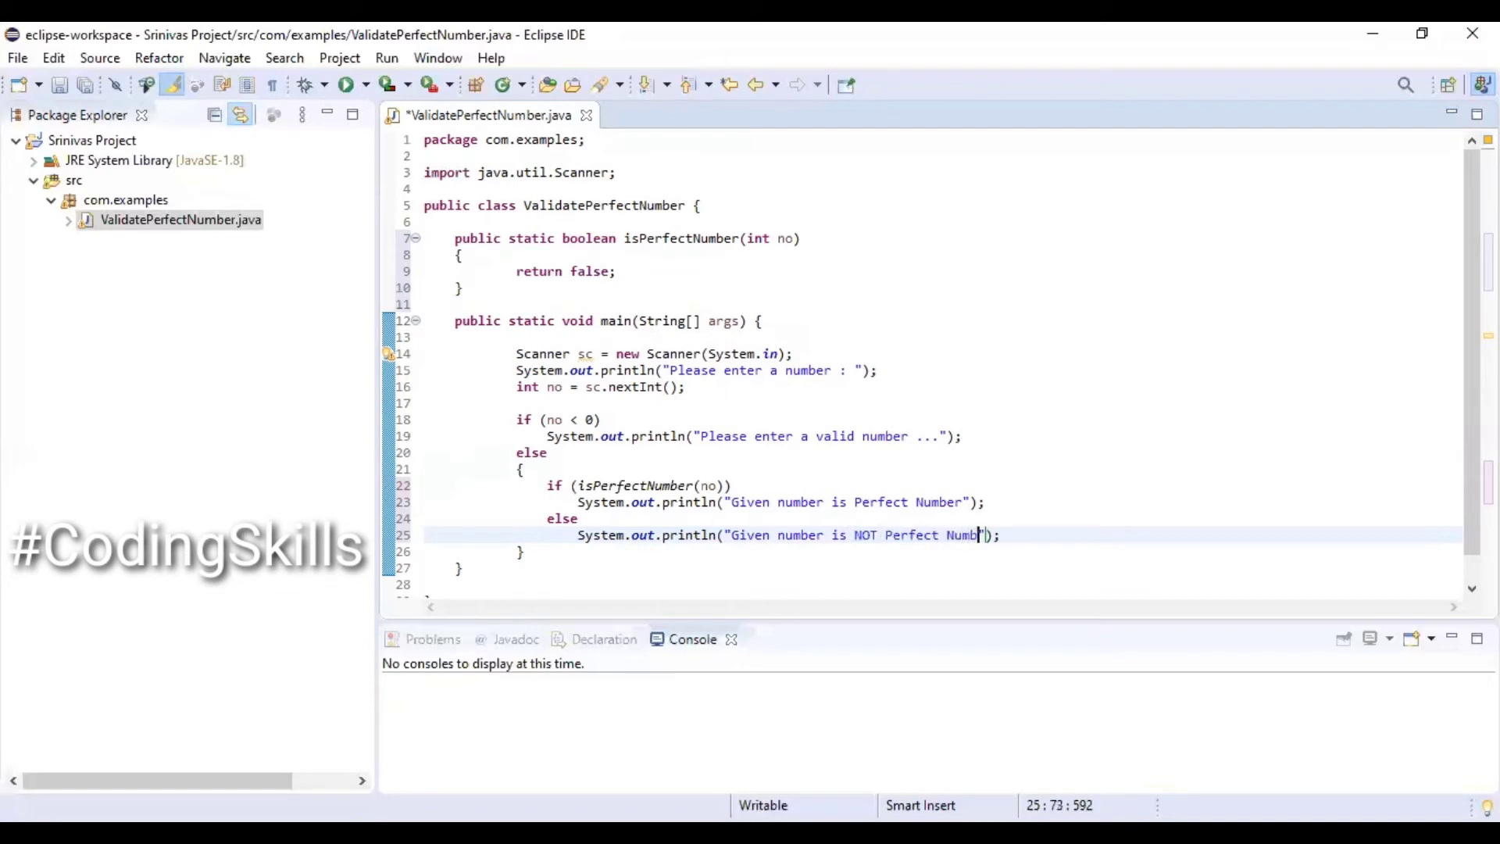
{"action": "type", "text": "er"}
{"action": "key", "text": "ctrl+s"}
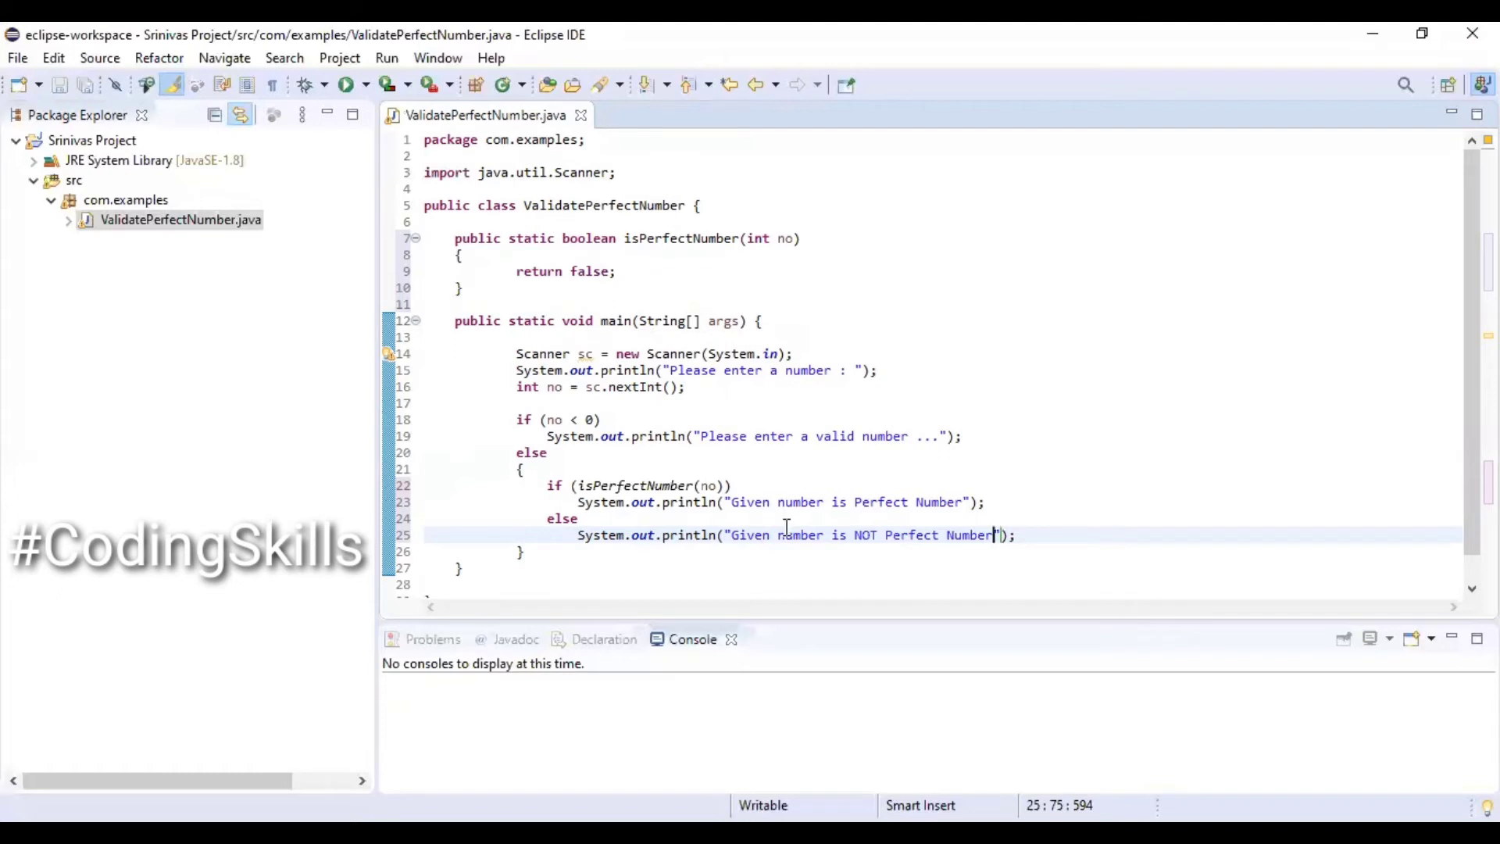
Step: Add a for loop from 1 to no inside isPerfectNumber, before return false
{"action": "left_click", "coordinate": [628, 256]}
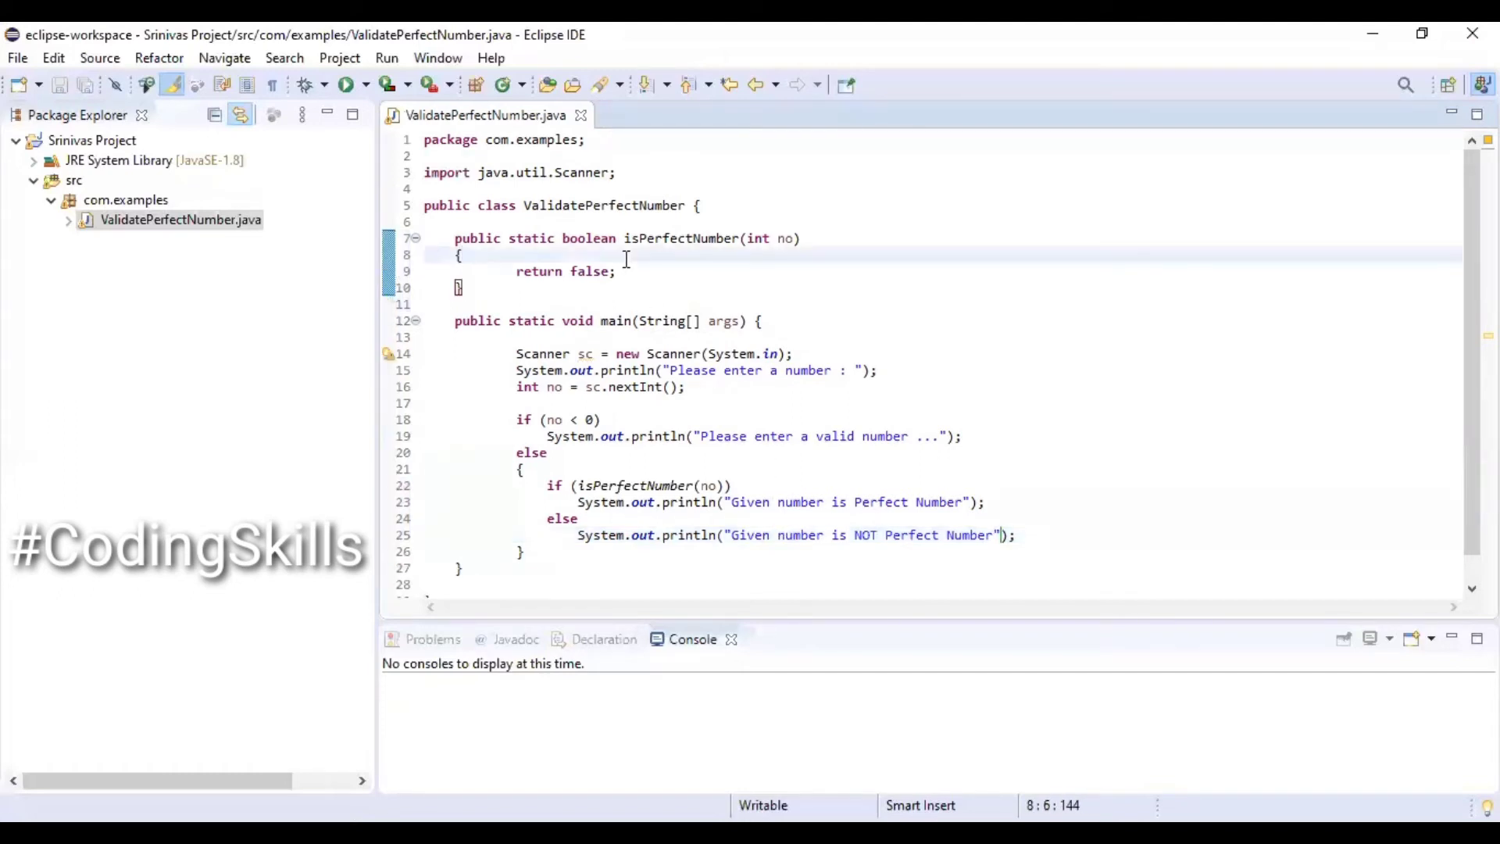
{"action": "key", "text": "Return"}
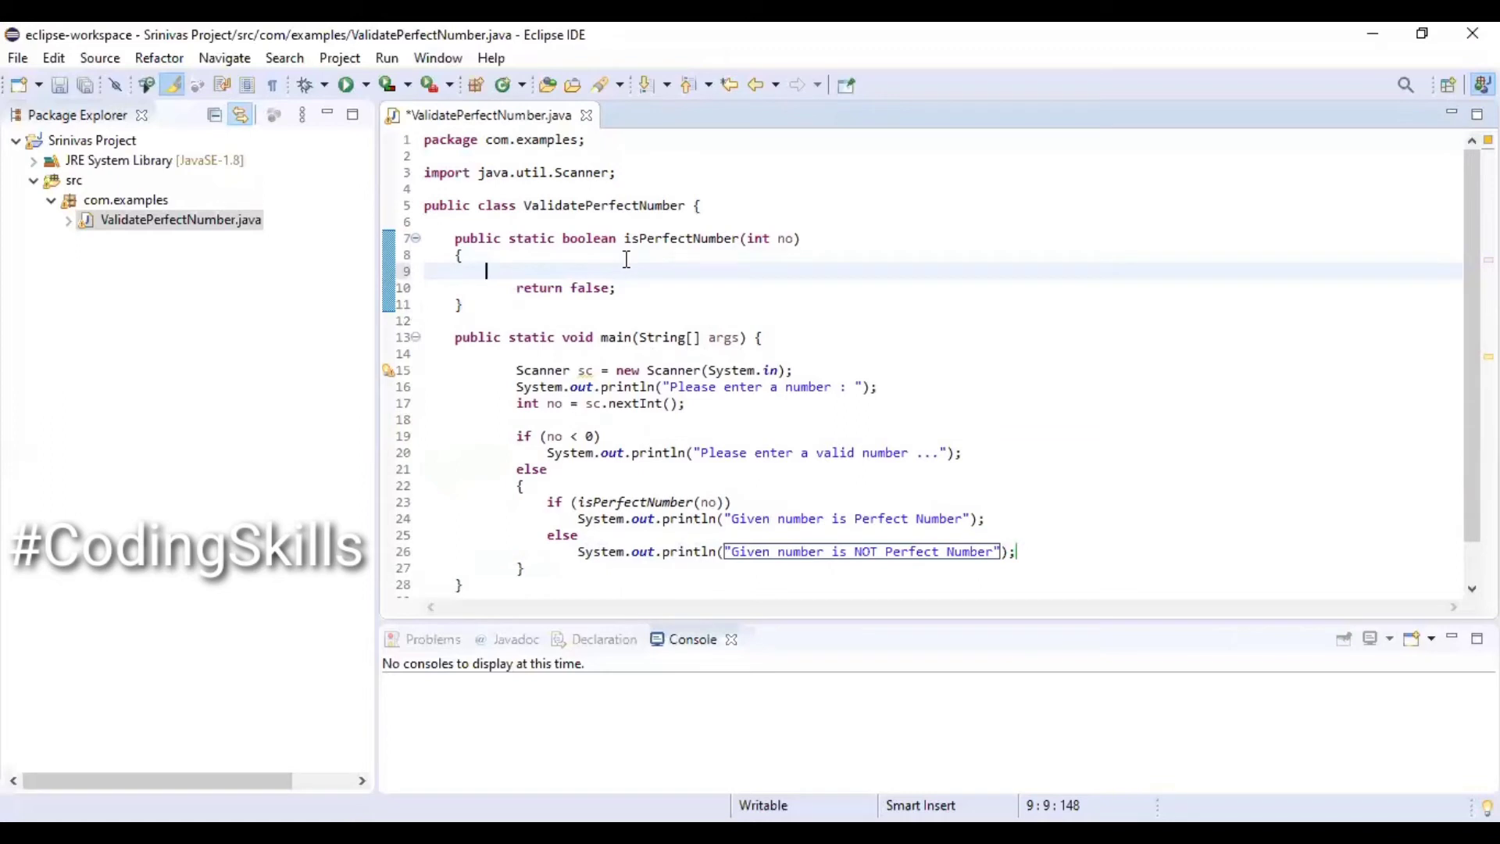
{"action": "key", "text": "Tab"}
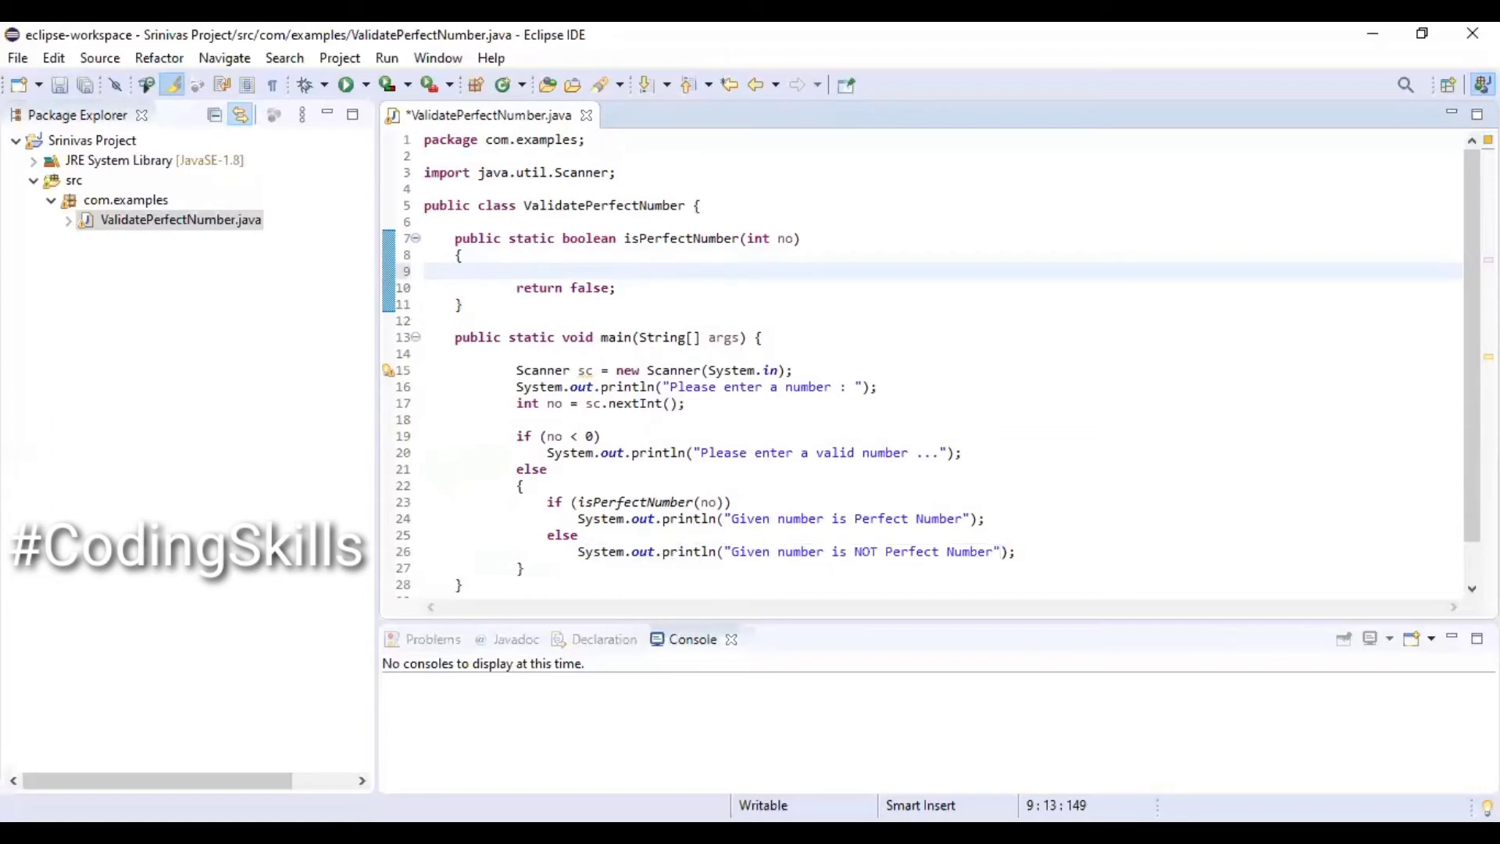
{"action": "type", "text": "for(int i"}
{"action": "type", "text": "=1;i<"}
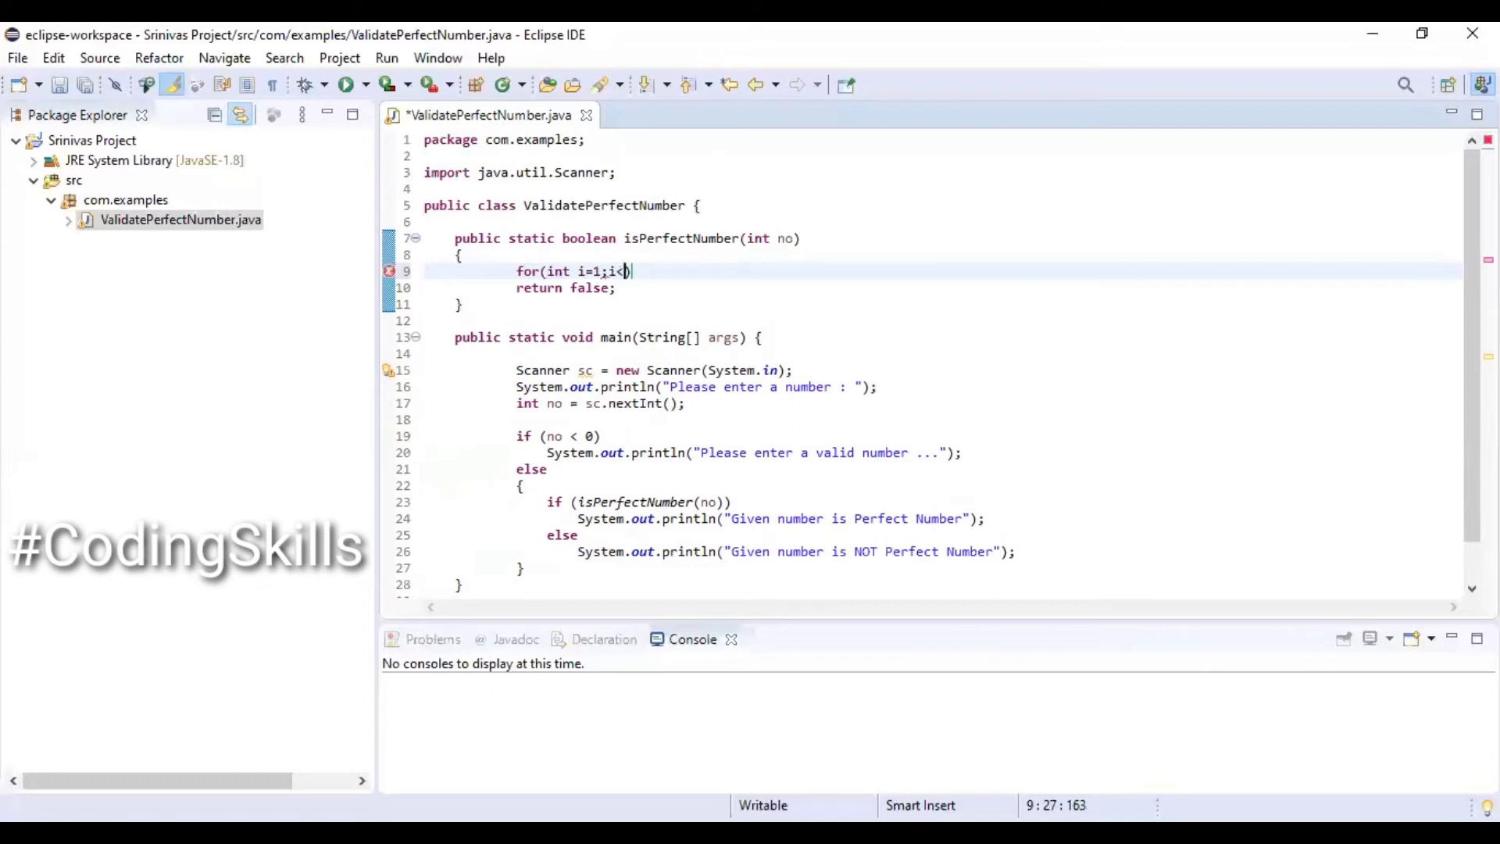
{"action": "type", "text": "no;i++"}
{"action": "key", "text": "End"}
{"action": "key", "text": "Return"}
{"action": "type", "text": "{"}
{"action": "key", "text": "Return"}
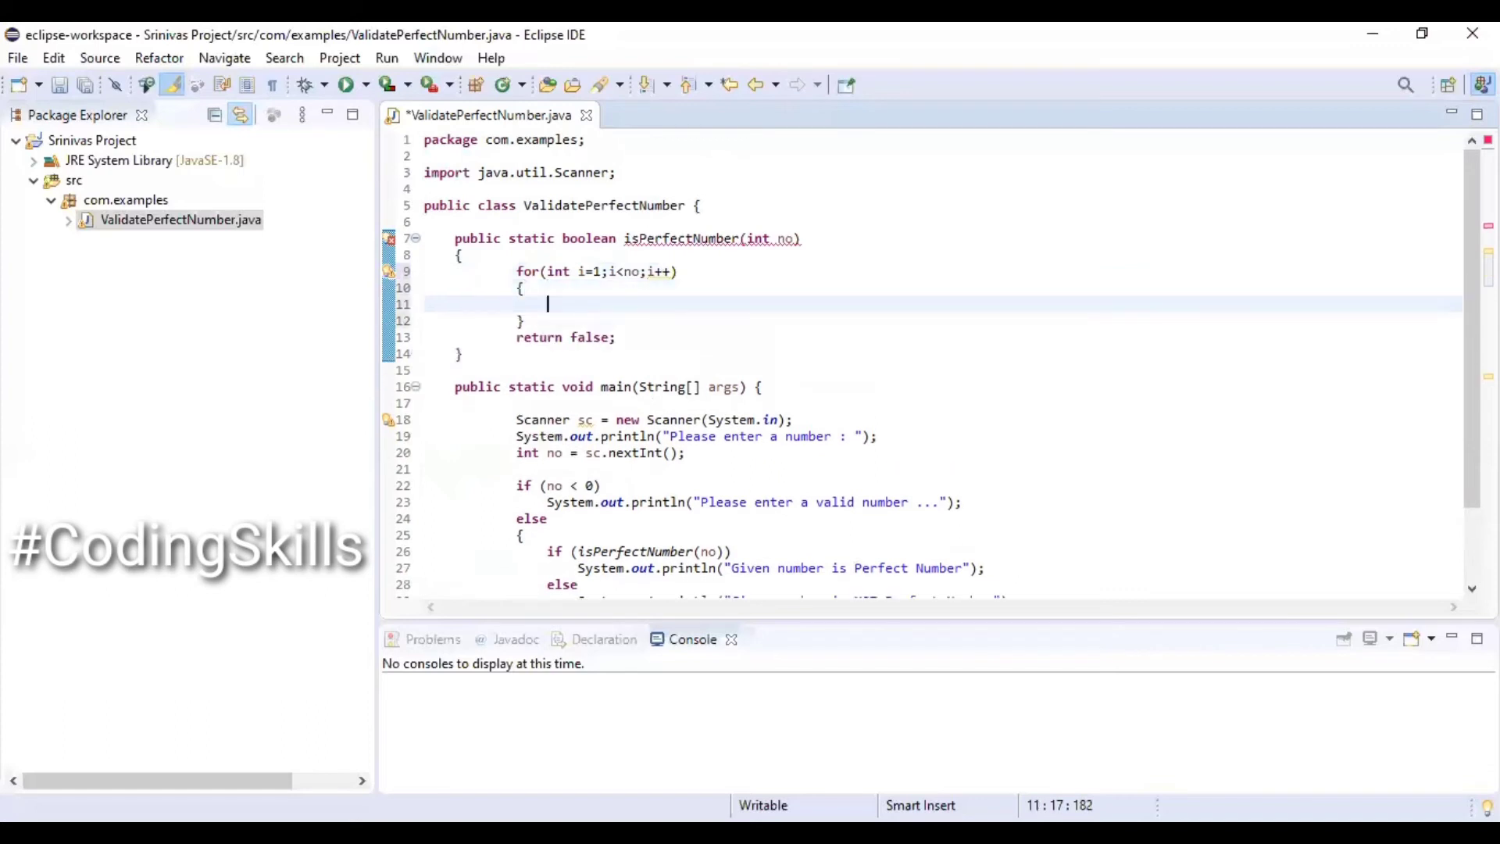
{"action": "key", "text": "Down"}
{"action": "key", "text": "Return"}
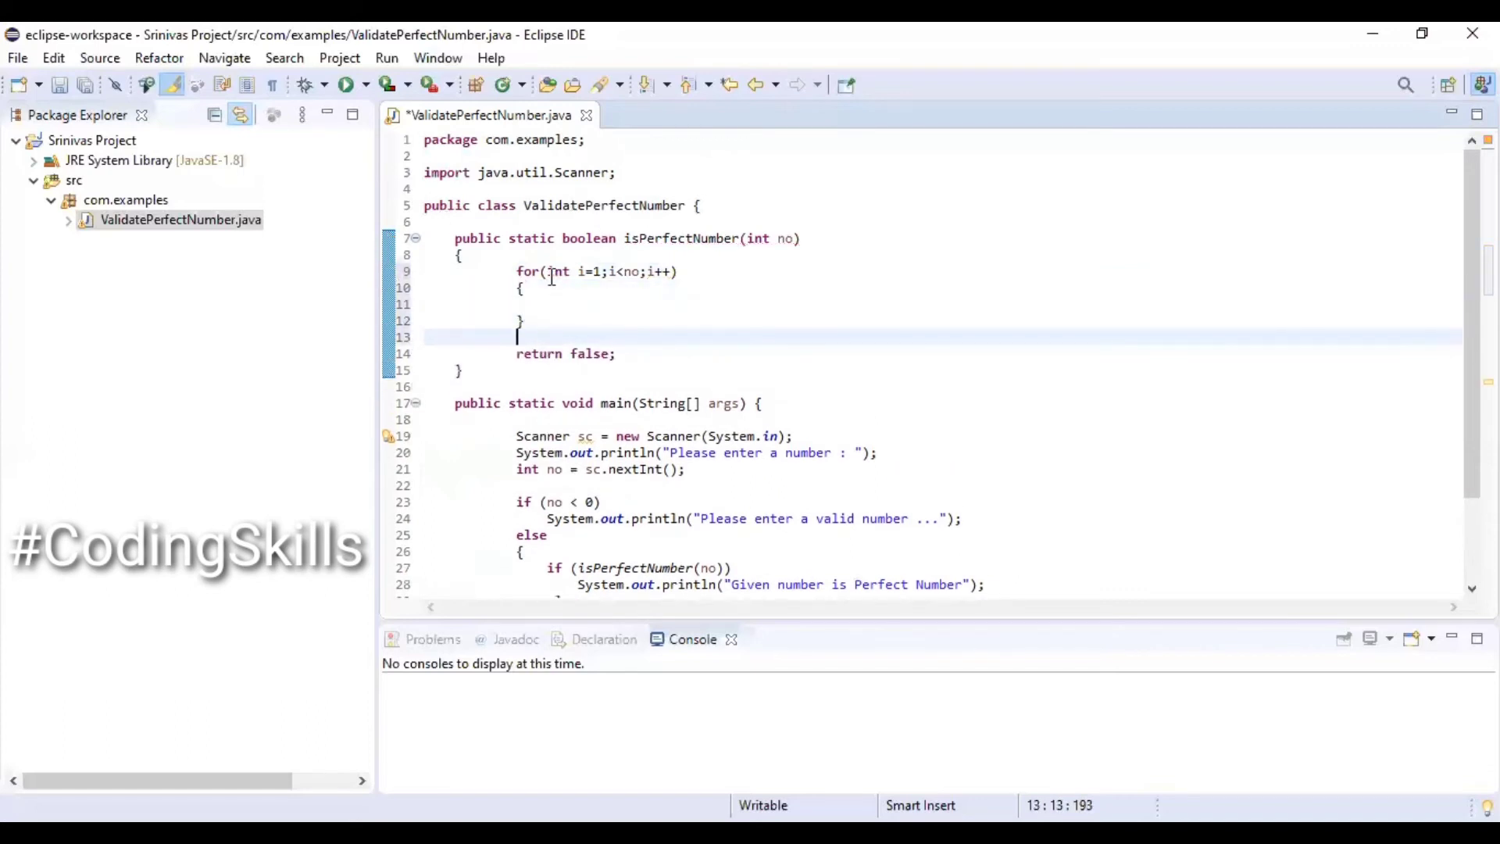
Step: Declare the sum variable above the loop
{"action": "left_click", "coordinate": [557, 254]}
{"action": "key", "text": "Return"}
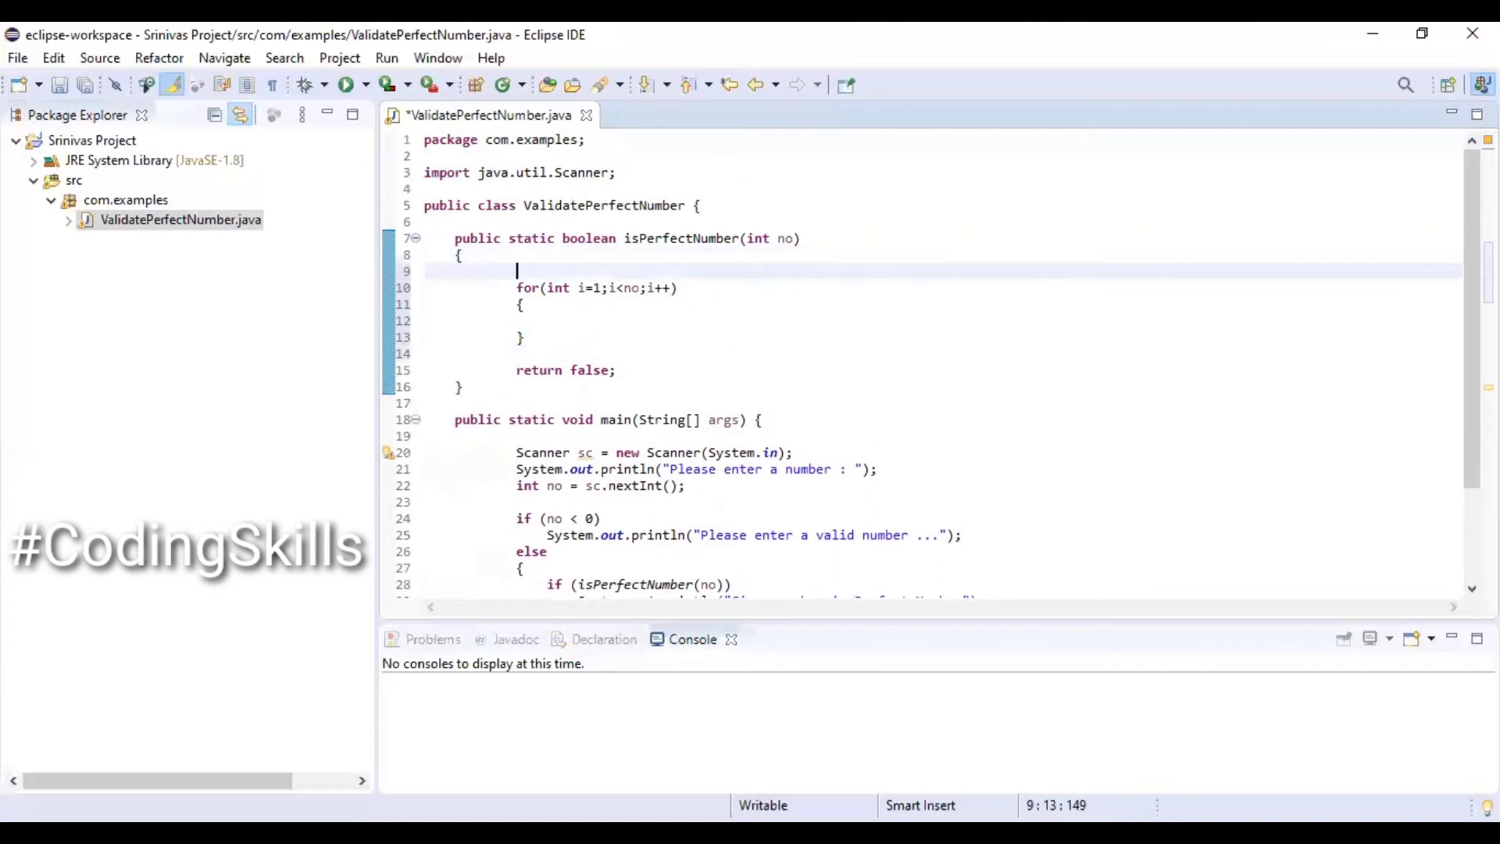
{"action": "type", "text": "int sum "}
{"action": "type", "text": "= 0;"}
{"action": "key", "text": "Return"}
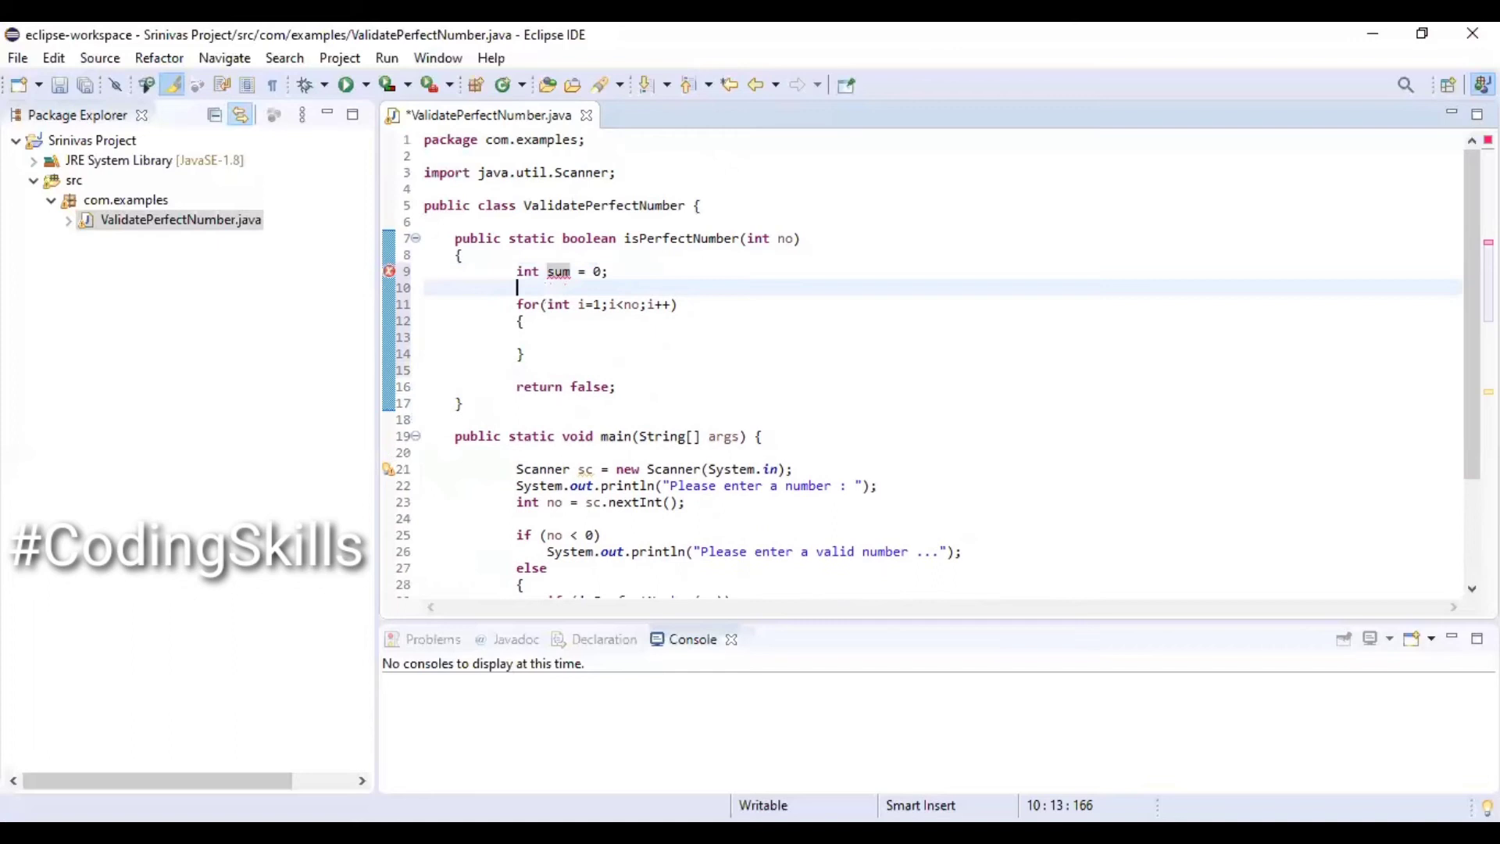
Step: Inside the loop, add each divisor i to sum with sum = sum + i, and save
{"action": "left_click", "coordinate": [587, 341]}
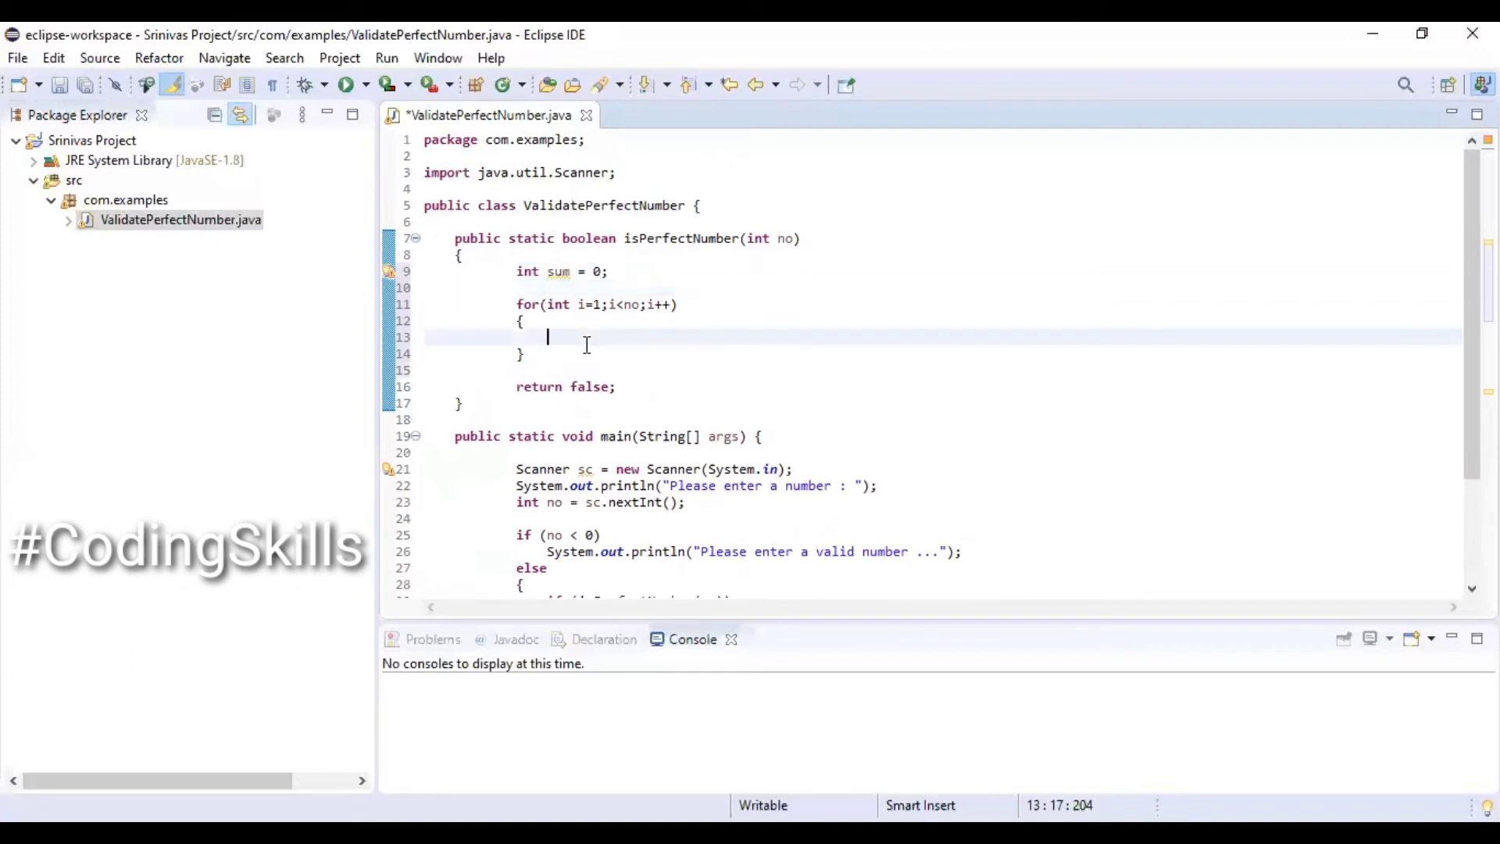
{"action": "type", "text": "if (n"}
{"action": "type", "text": "o % i"}
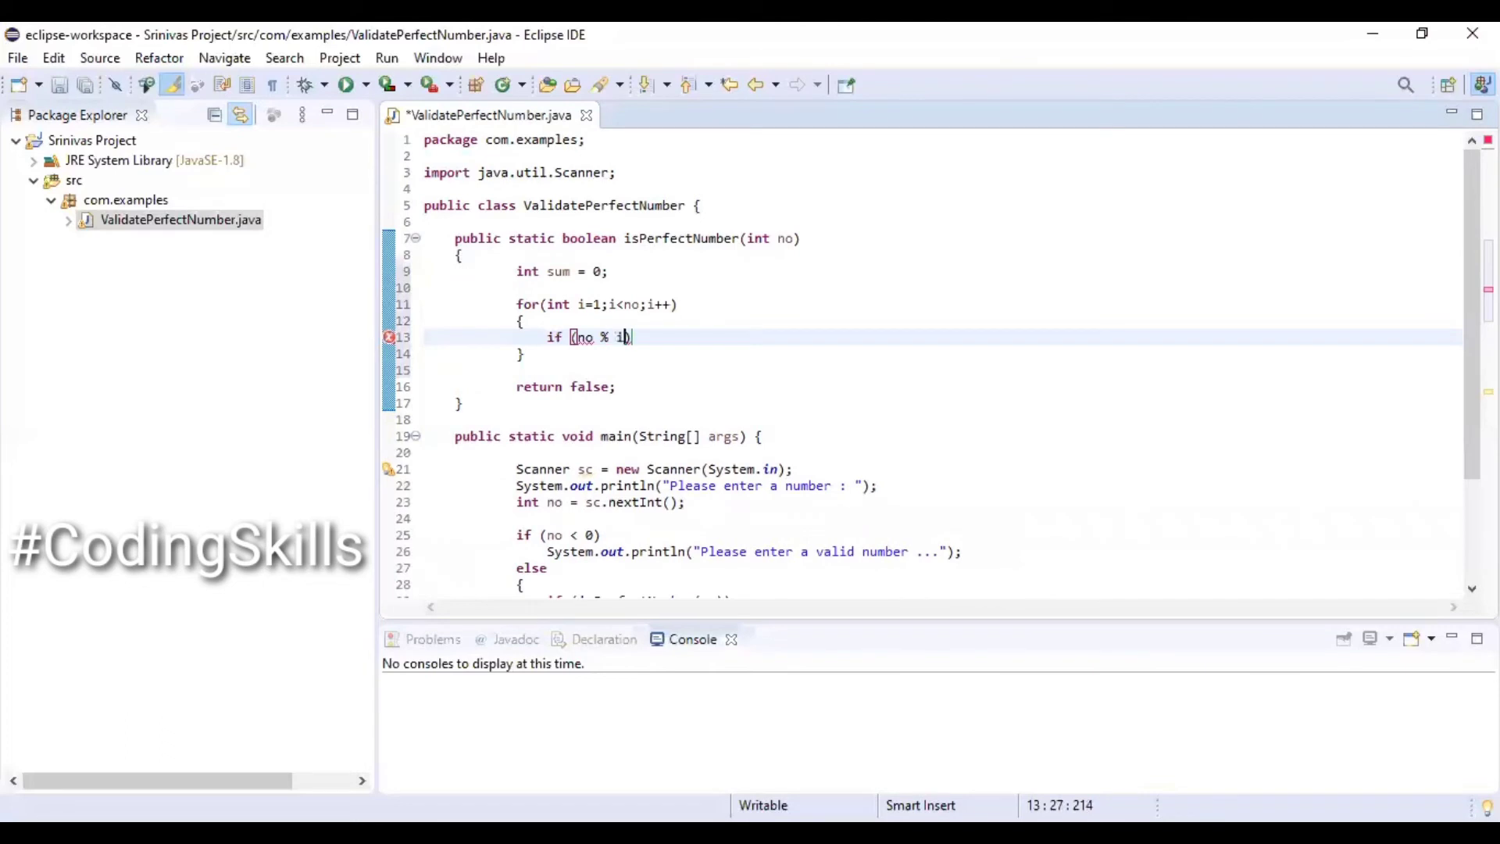
{"action": "type", "text": "=="}
{"action": "key", "text": "BackSpace"}
{"action": "key", "text": "BackSpace"}
{"action": "key", "text": "BackSpace"}
{"action": "type", "text": "i"}
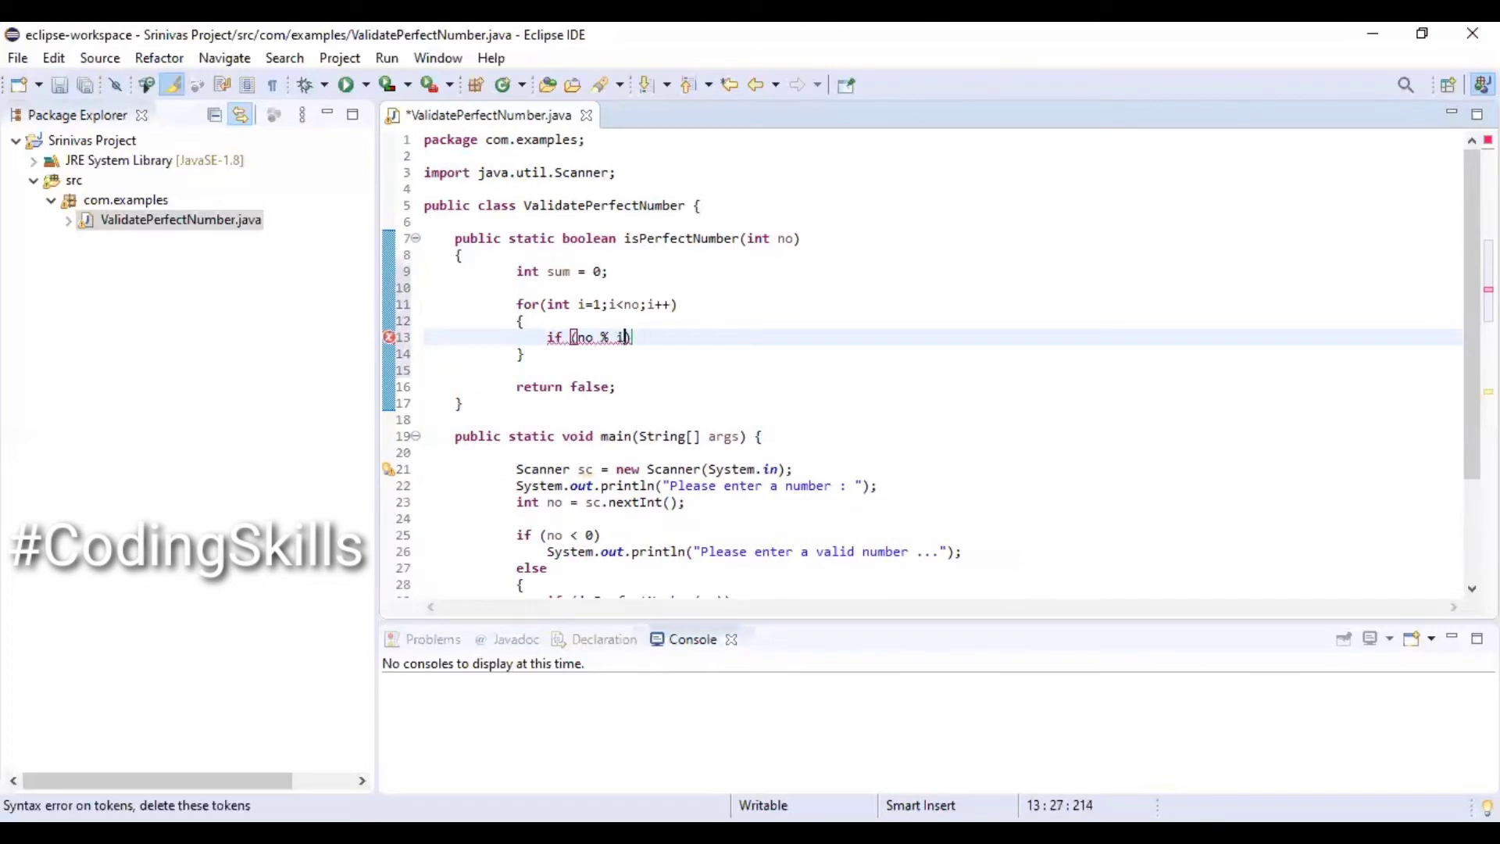
{"action": "type", "text": " == 0)"}
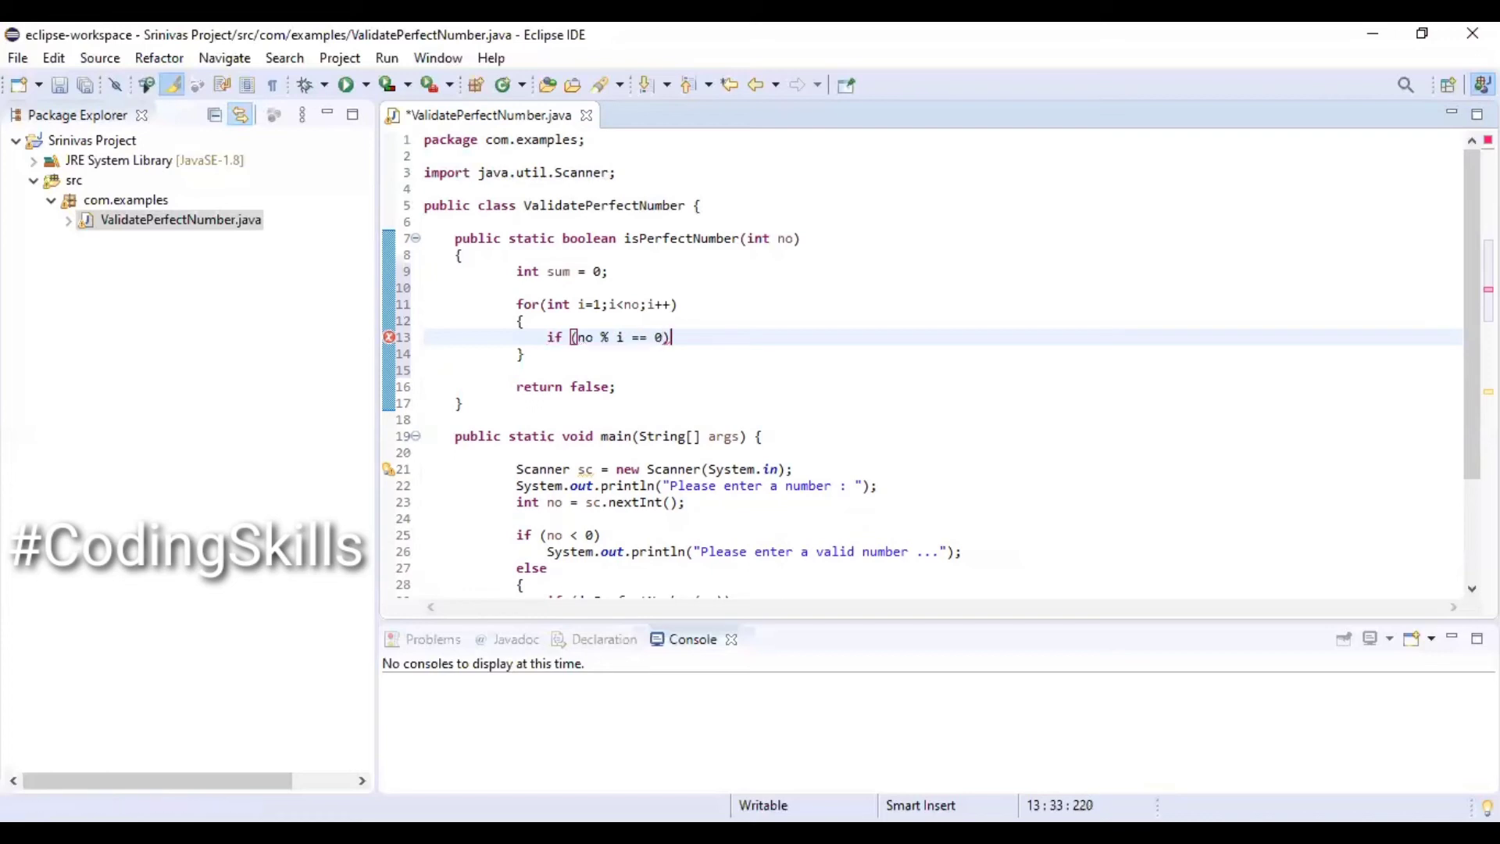
{"action": "key", "text": "Return"}
{"action": "type", "text": "{"}
{"action": "key", "text": "Return"}
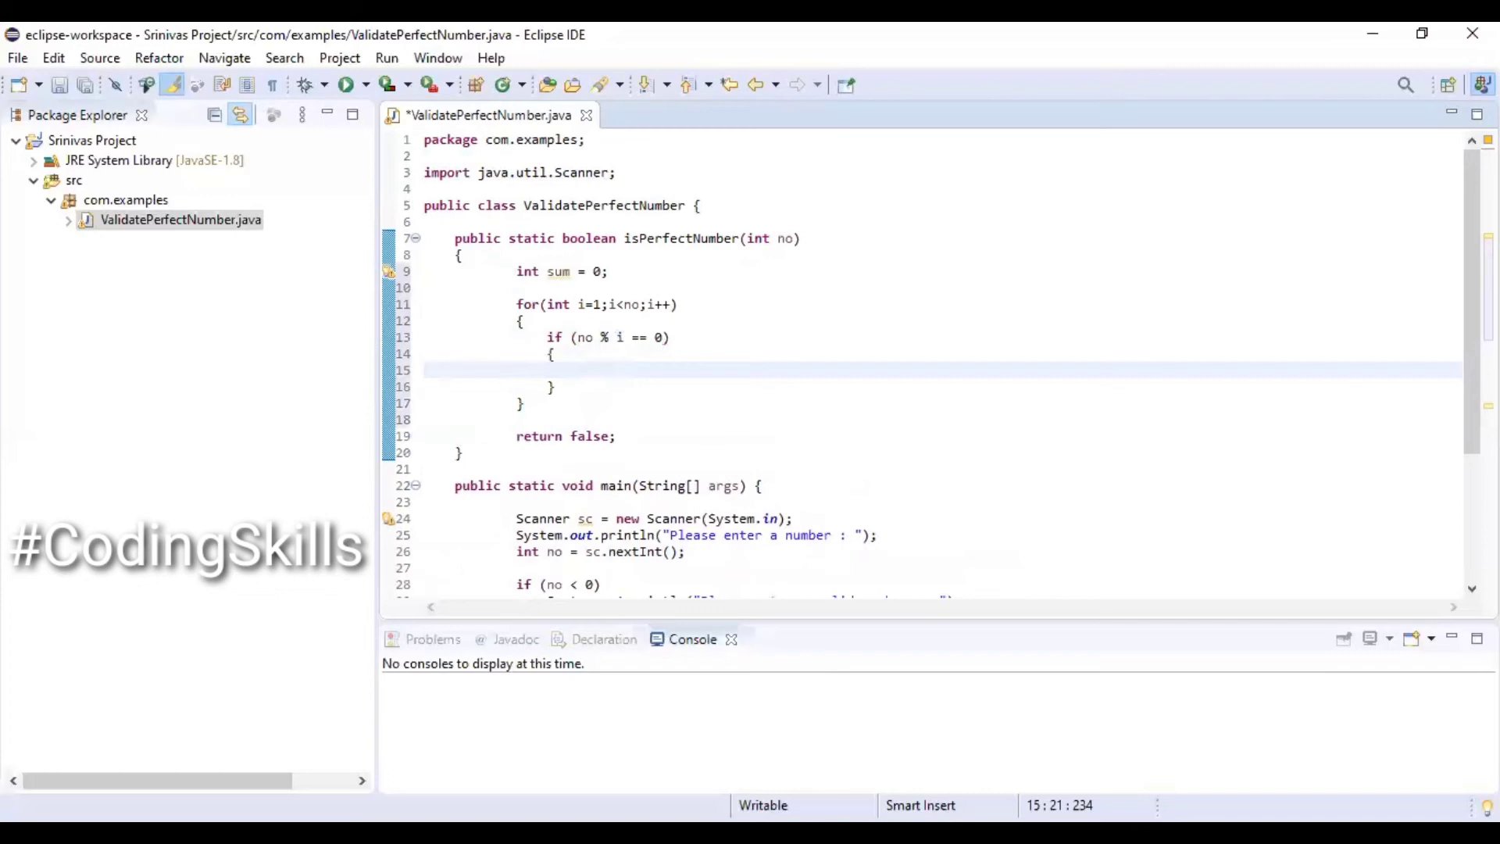
{"action": "type", "text": "sum "}
{"action": "type", "text": "= sum + i"}
{"action": "type", "text": ";"}
{"action": "key", "text": "ctrl+s"}
{"action": "left_click", "coordinate": [566, 406]}
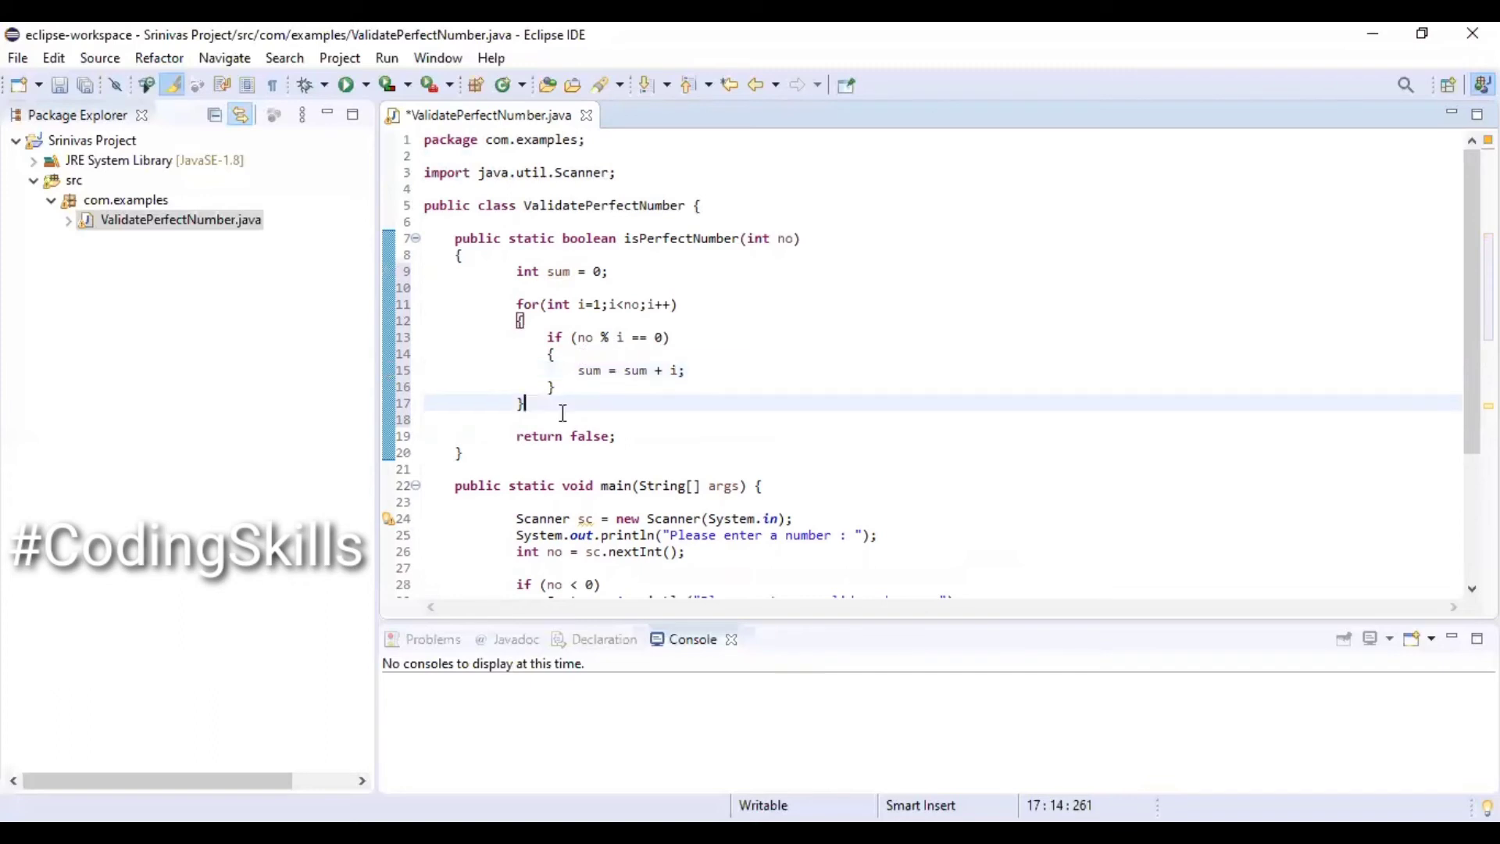
{"action": "key", "text": "Return"}
{"action": "key", "text": "Return"}
{"action": "type", "text": "if"}
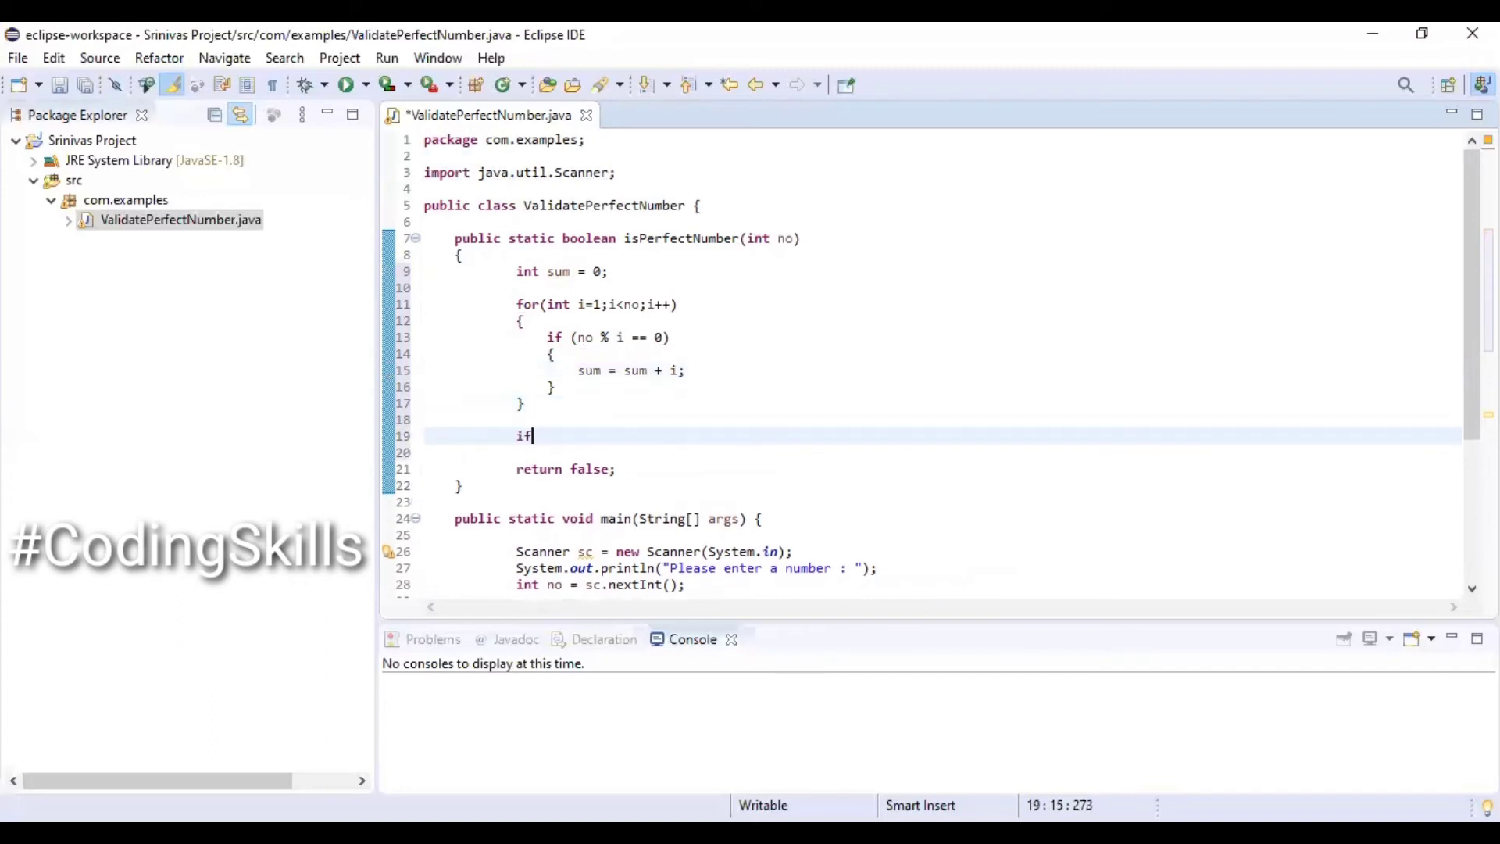
{"action": "type", "text": " ("}
{"action": "type", "text": "sum "}
{"action": "type", "text": "== no)"}
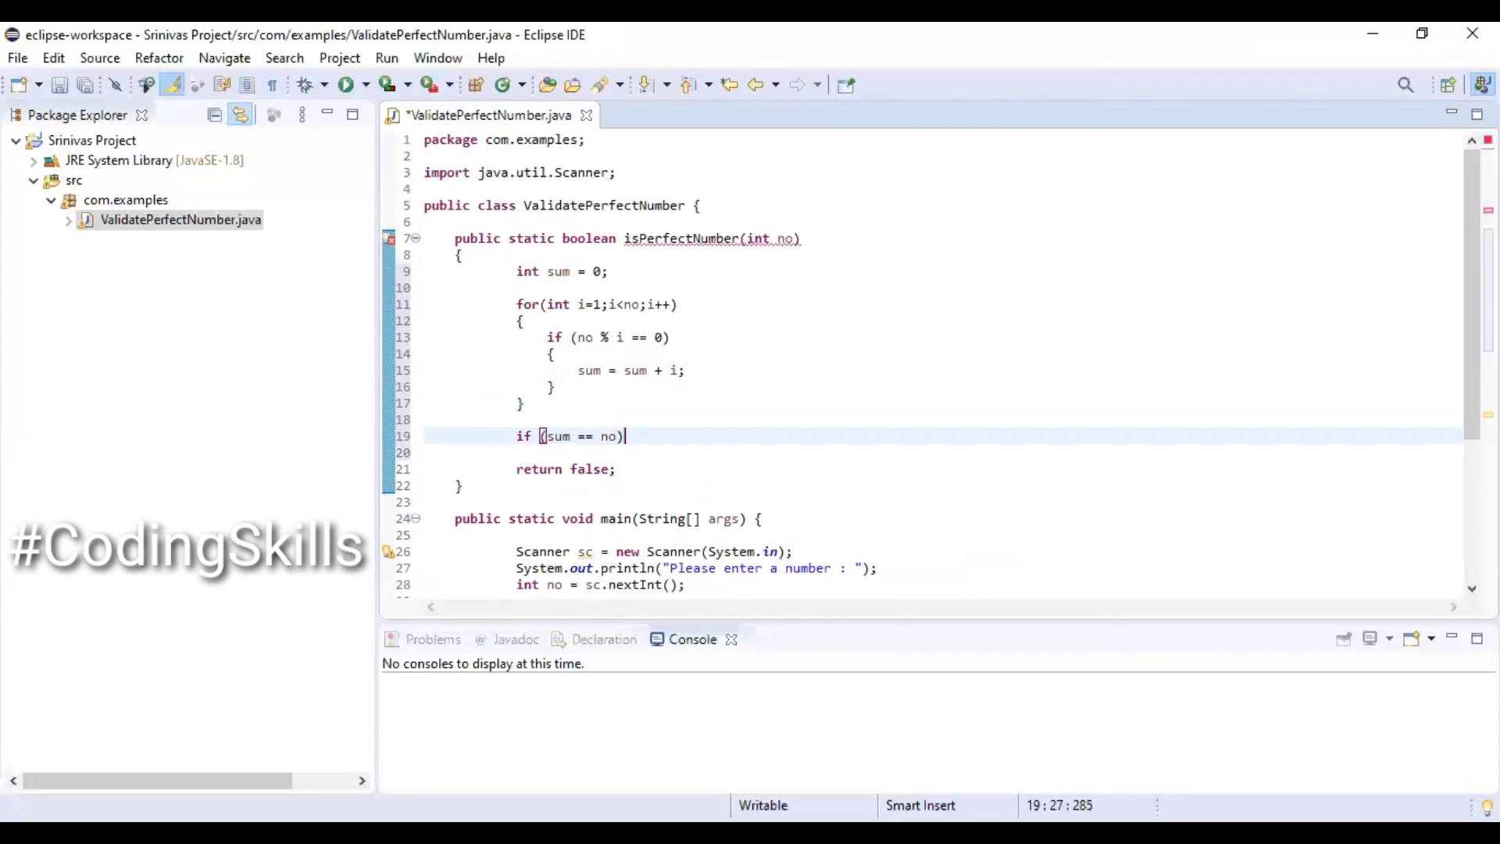
Step: Below the loop, add if (sum == no) return true; and save
{"action": "key", "text": "Return"}
{"action": "type", "text": "return "}
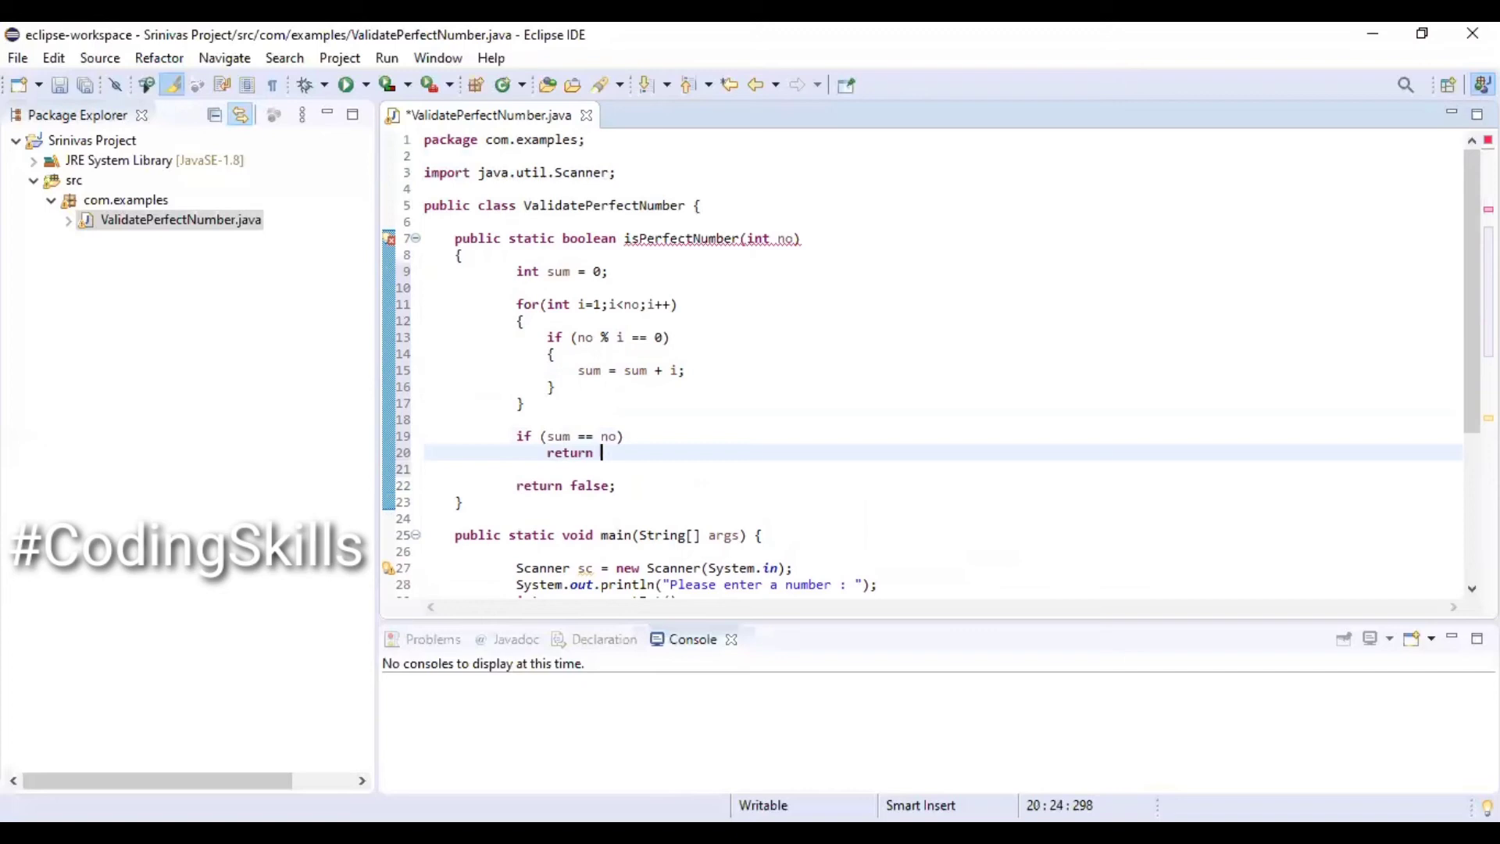
{"action": "type", "text": "true"}
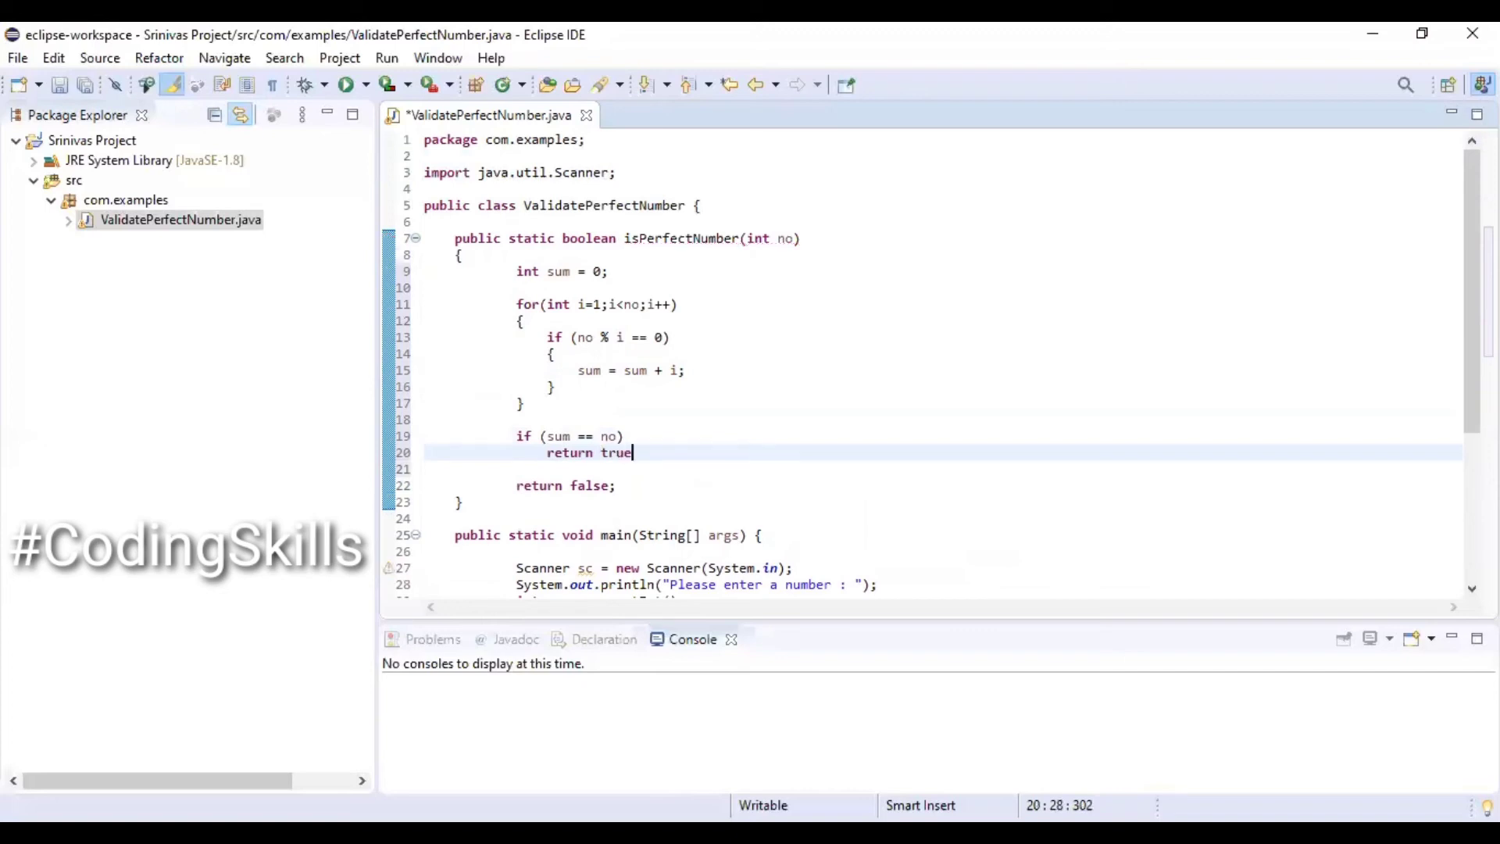
{"action": "type", "text": ";"}
{"action": "key", "text": "ctrl+s"}
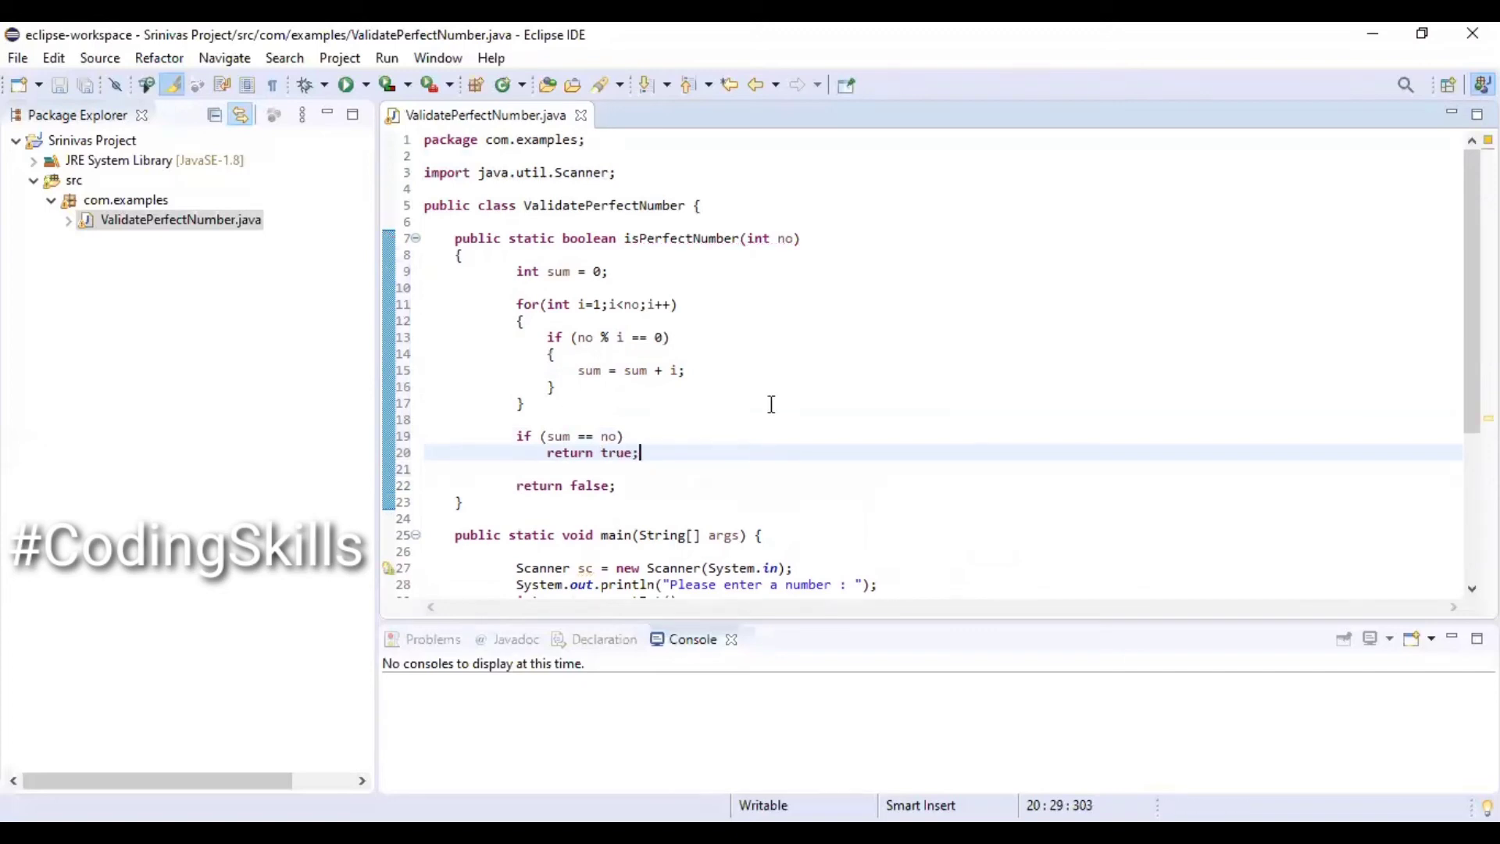
{"action": "left_click", "coordinate": [833, 433]}
Step: Review the finished code, highlighting the isPerfectNumber call in main
{"action": "left_click", "coordinate": [698, 223]}
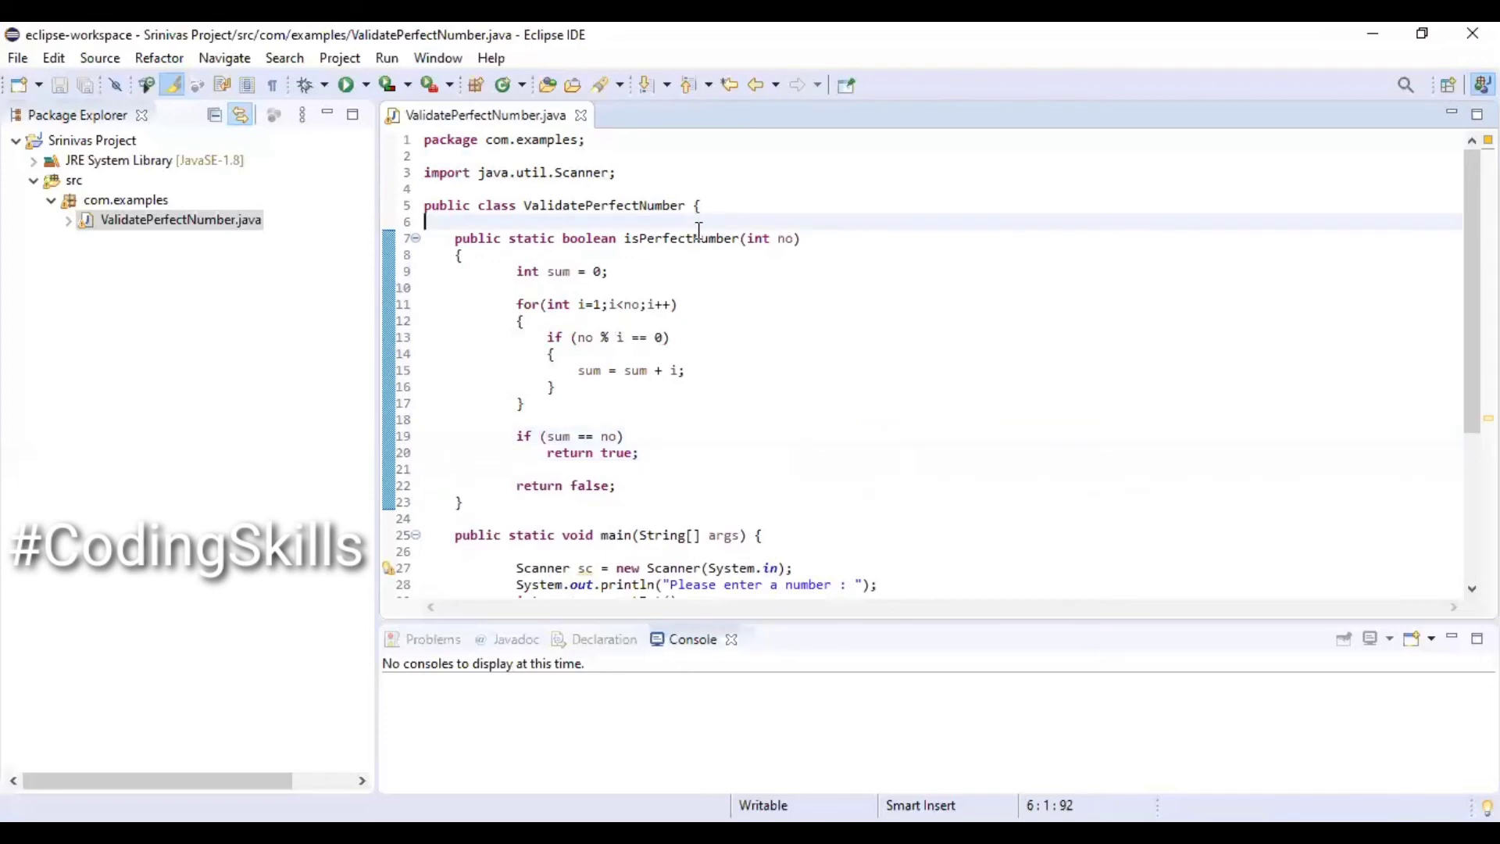
{"action": "left_click", "coordinate": [902, 325]}
{"action": "scroll", "coordinate": [938, 387], "scroll_direction": "down", "scroll_amount": 1}
{"action": "scroll", "coordinate": [938, 392], "scroll_direction": "down", "scroll_amount": 3}
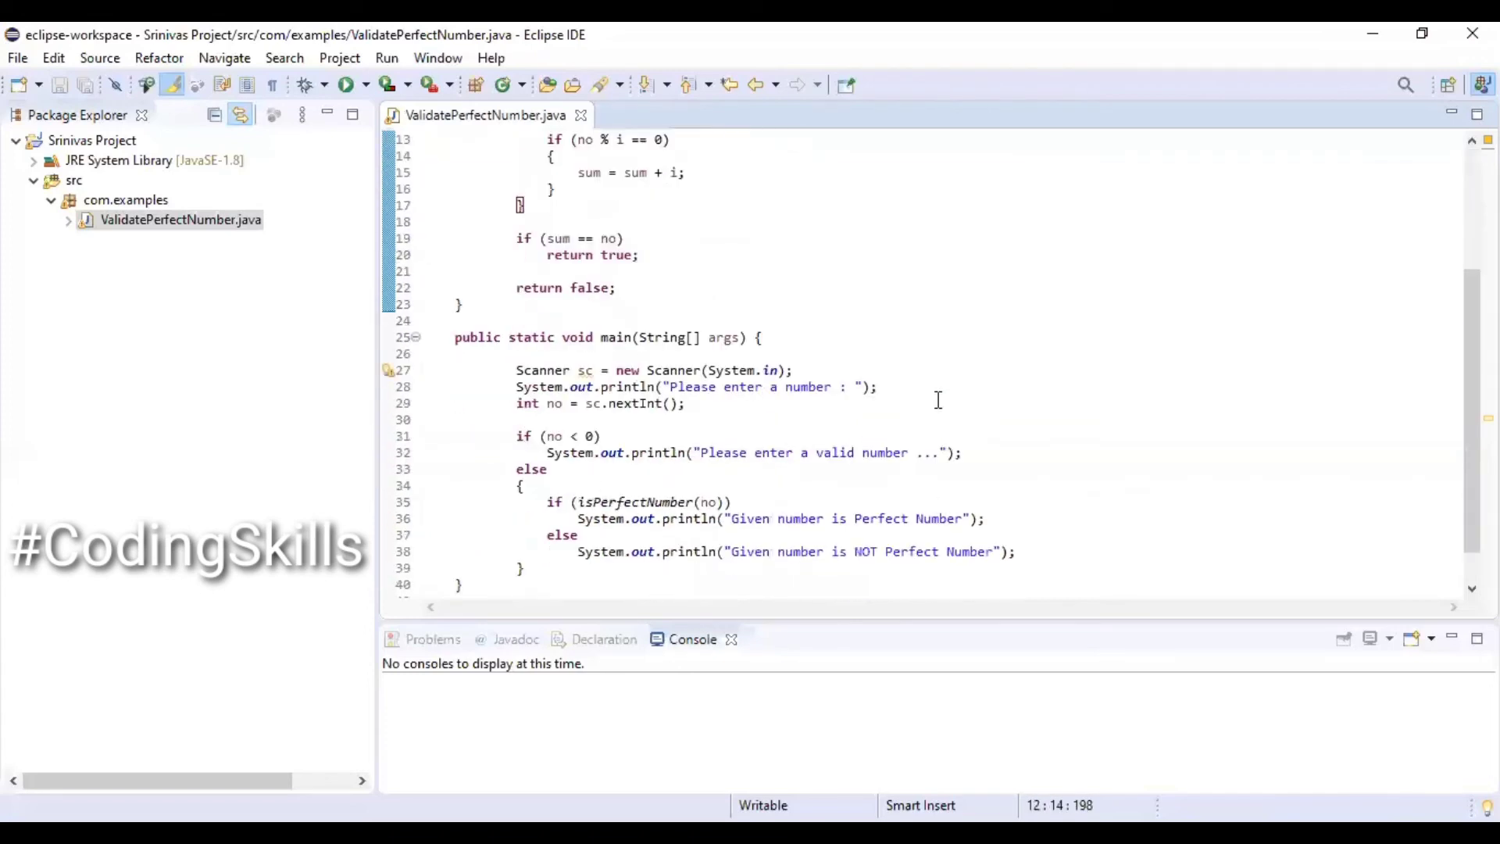
{"action": "scroll", "coordinate": [939, 393], "scroll_direction": "down", "scroll_amount": 1}
{"action": "double_click", "coordinate": [675, 458]}
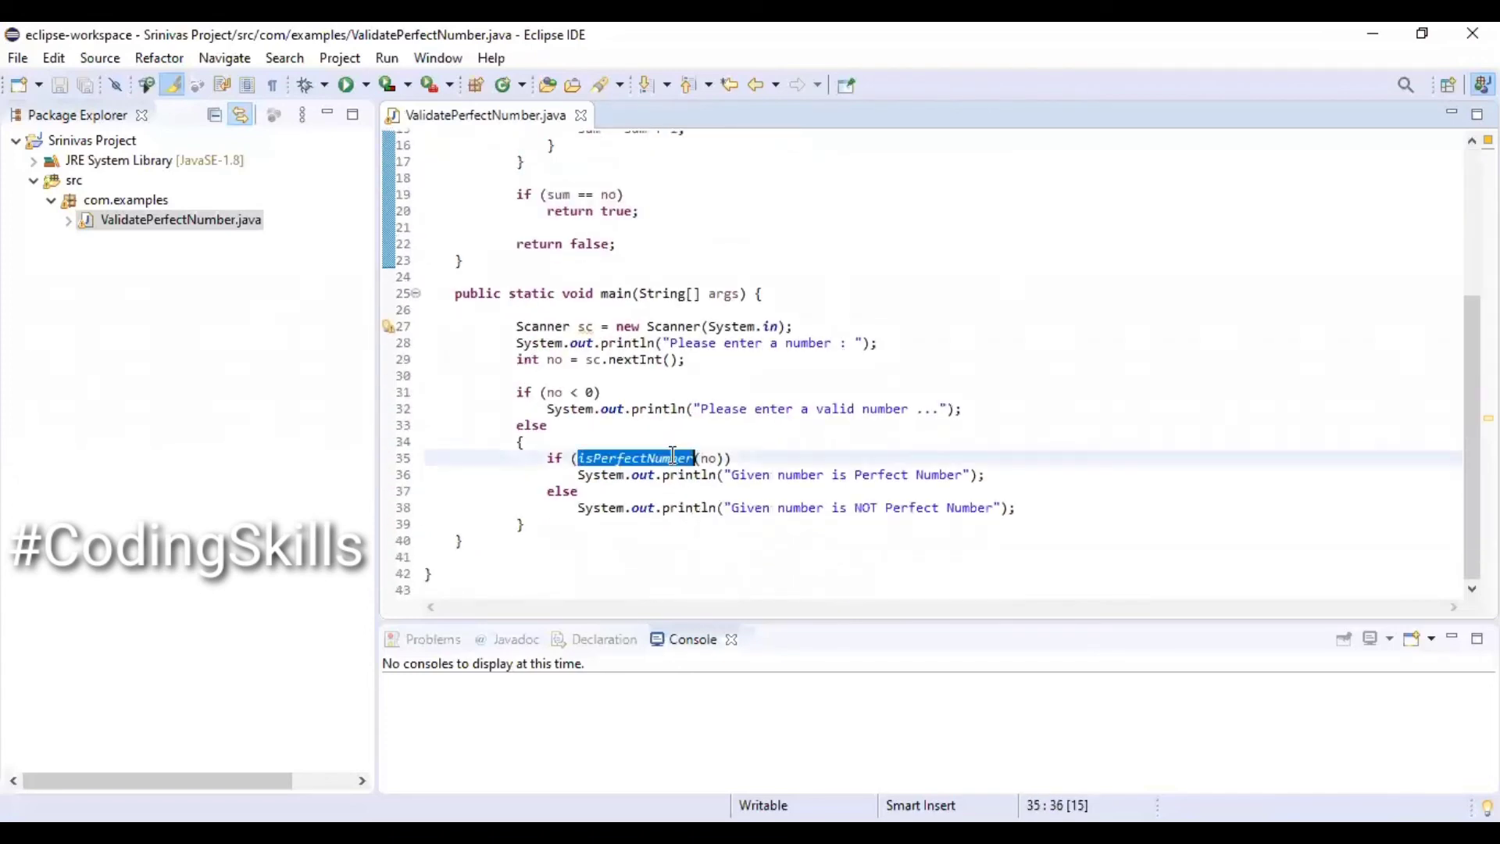
{"action": "key", "text": "Left"}
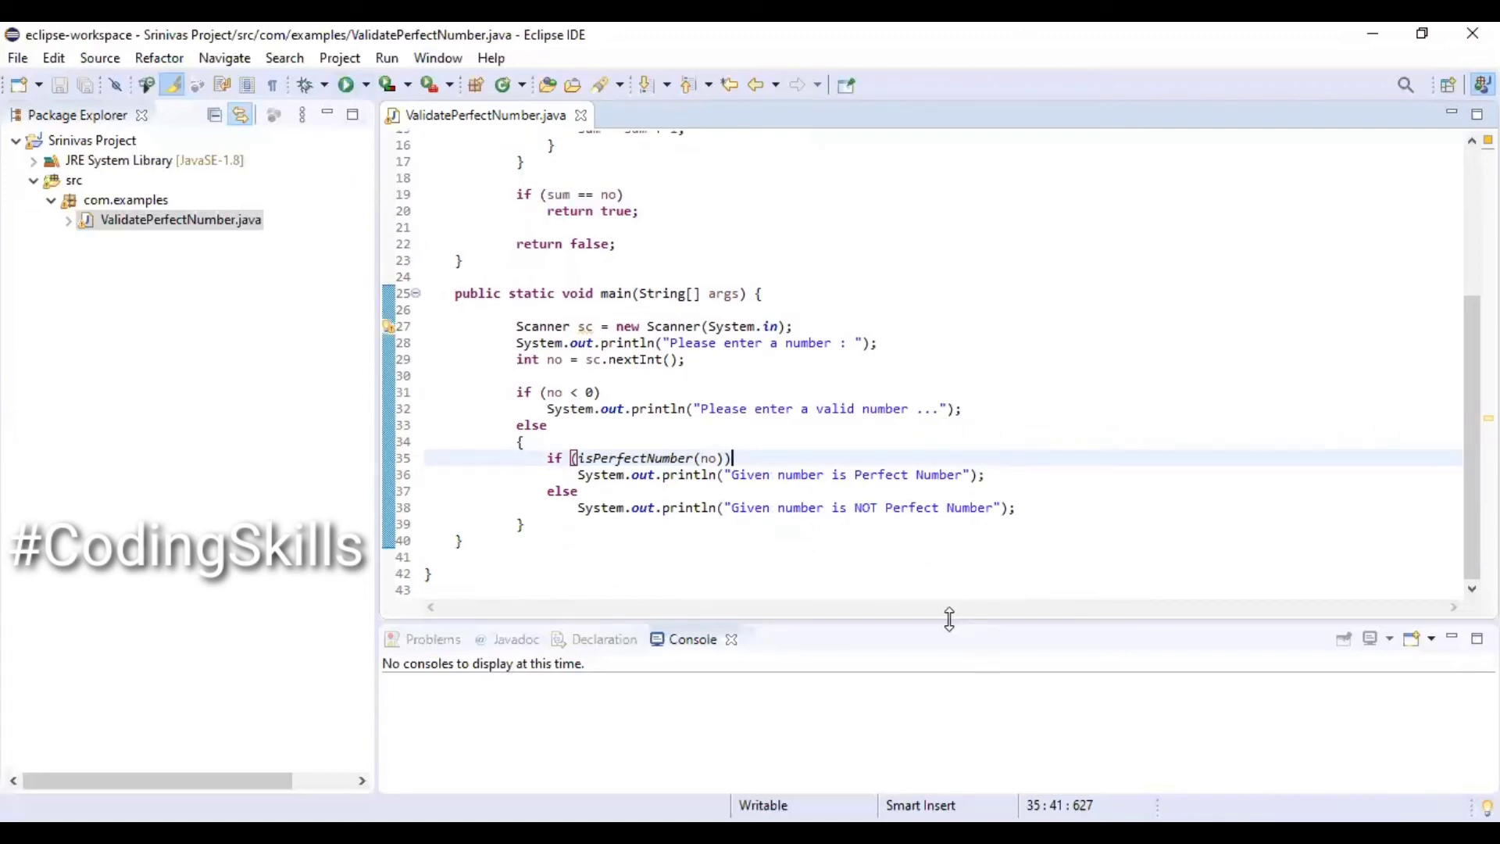
Step: Enter -10 at the console prompt and get the invalid-number message
{"action": "left_click_drag", "start_coordinate": [950, 619], "coordinate": [945, 552]}
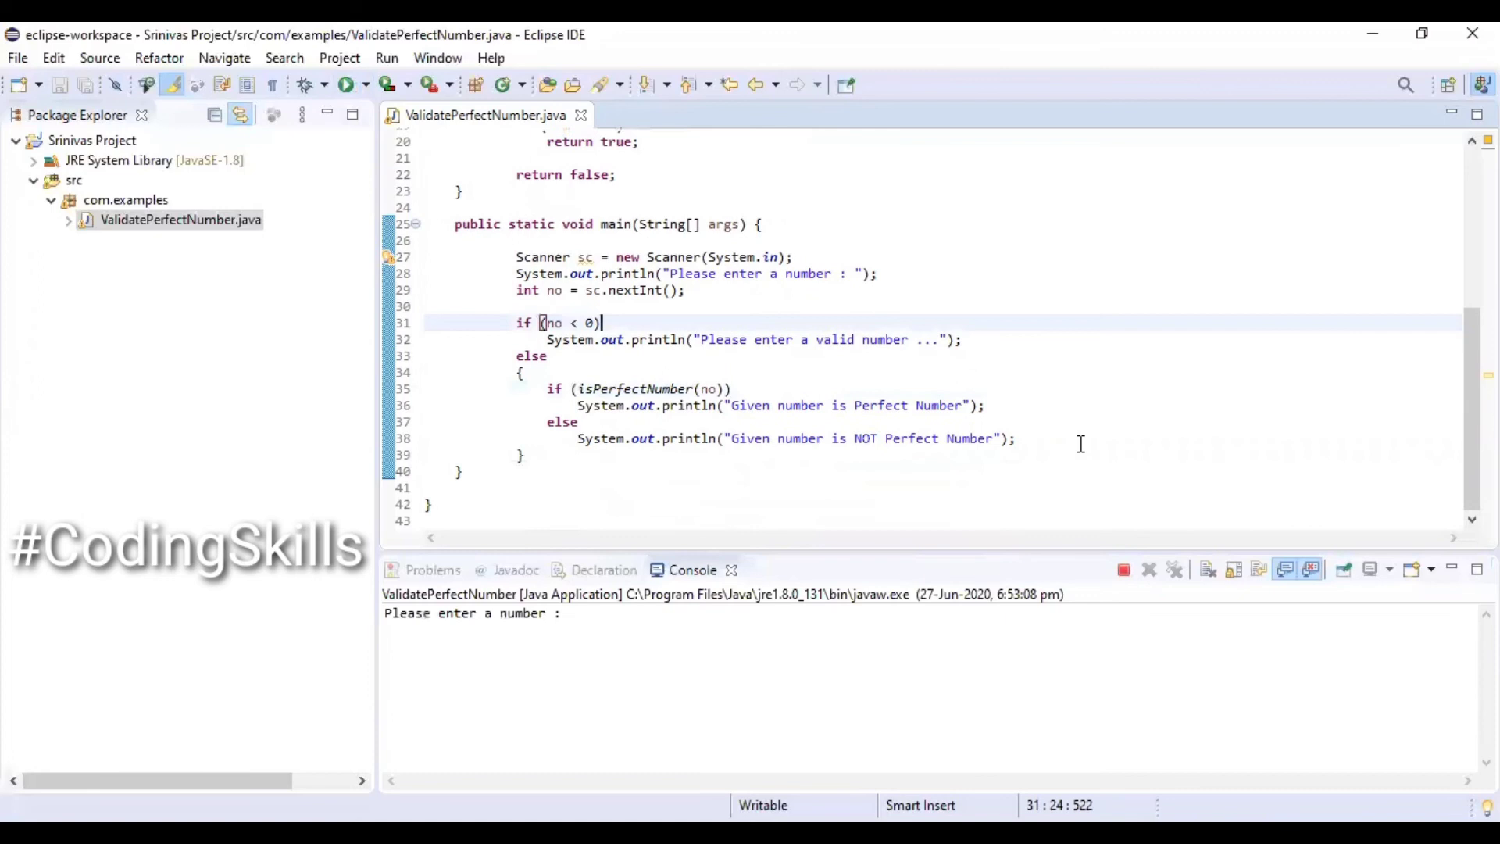
{"action": "left_click", "coordinate": [690, 659]}
{"action": "type", "text": "-"}
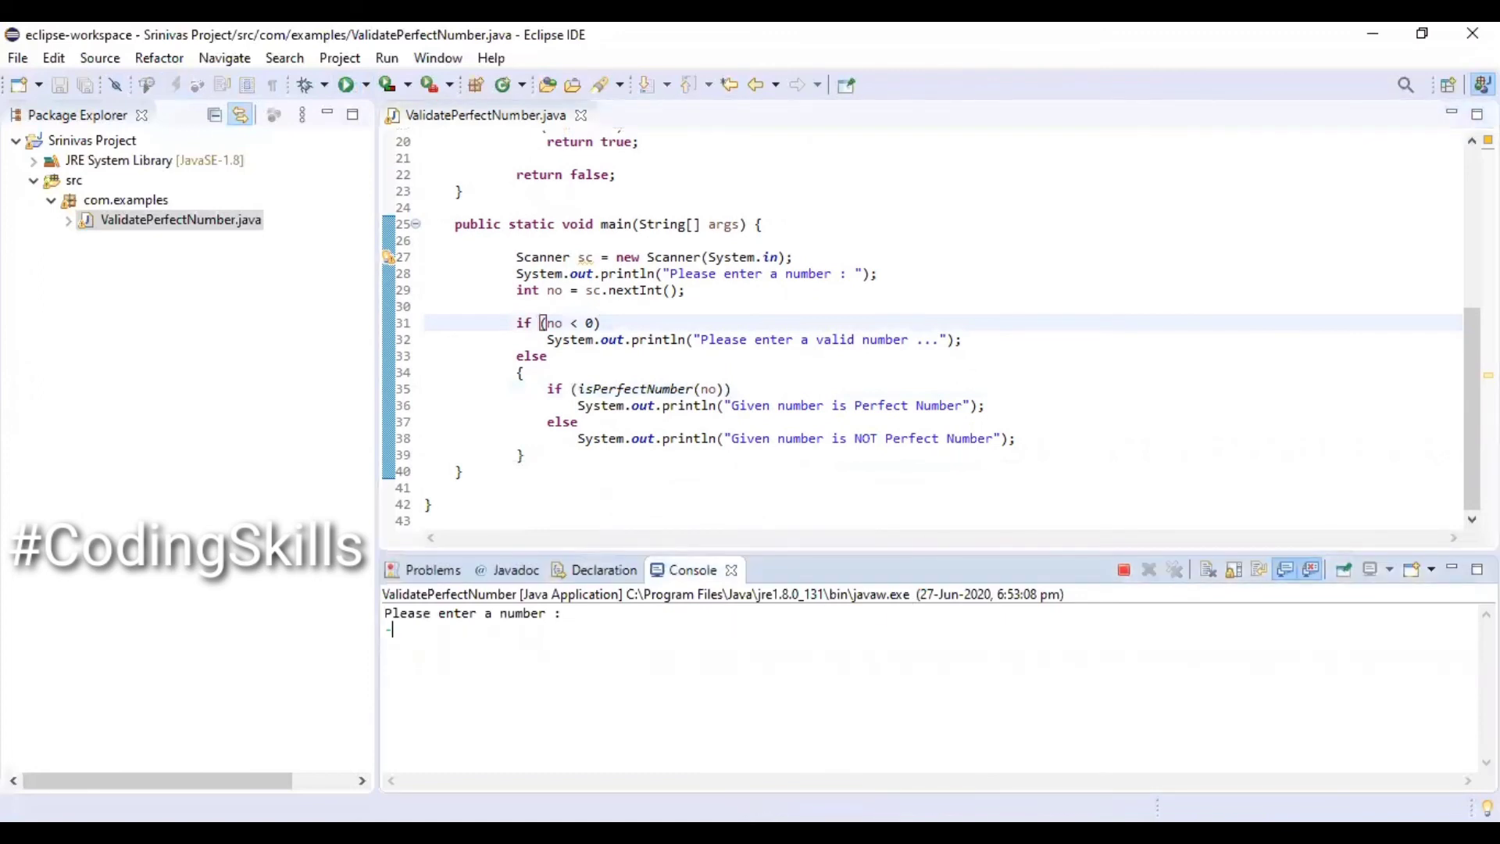
{"action": "type", "text": "10"}
{"action": "key", "text": "Return"}
{"action": "left_click_drag", "start_coordinate": [674, 659], "coordinate": [365, 627]}
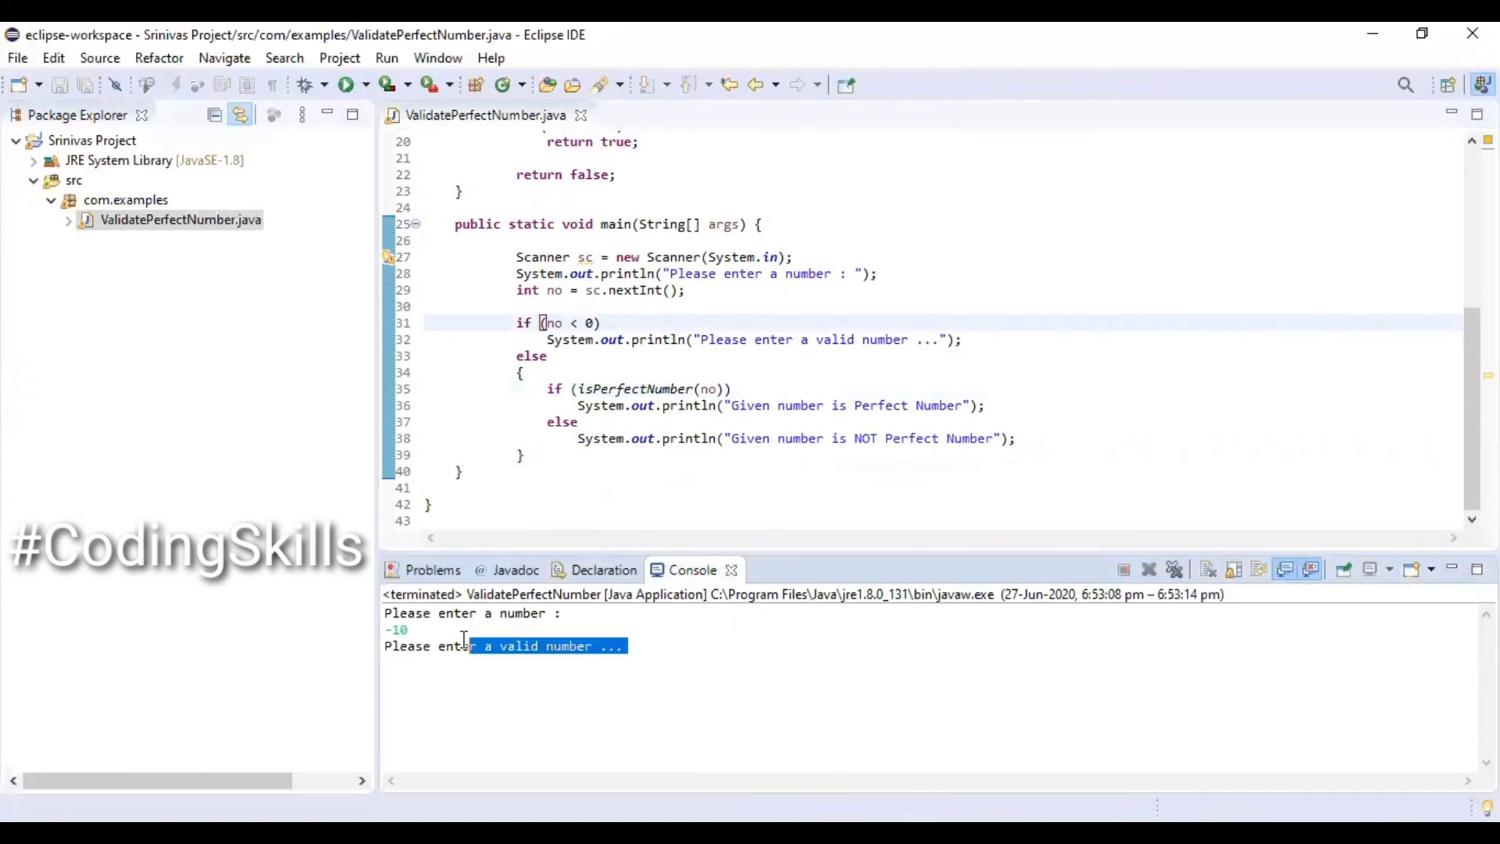
{"action": "left_click", "coordinate": [697, 714]}
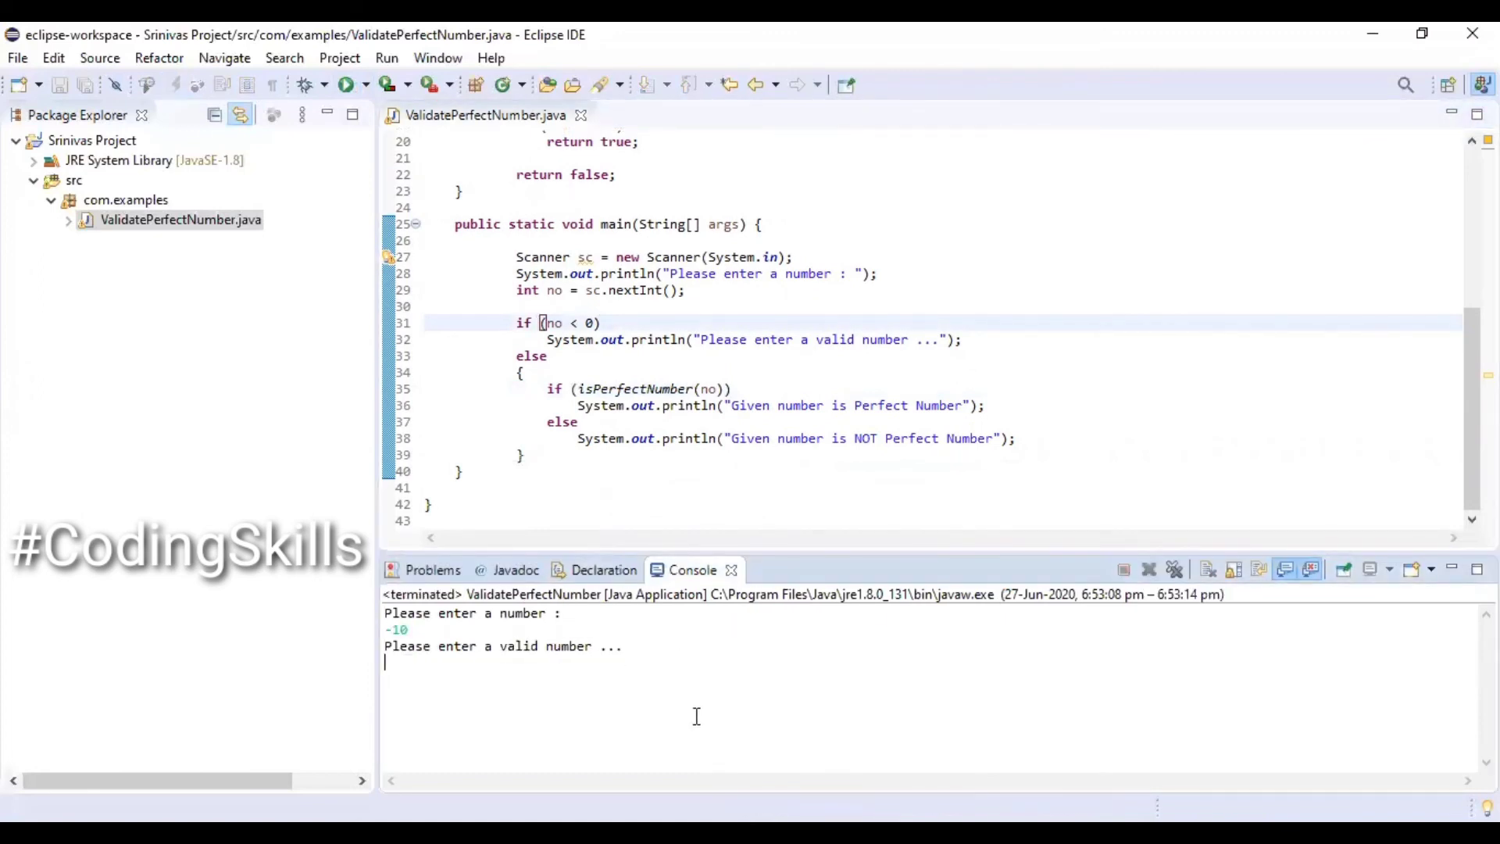
Step: Rerun and enter 5, which is reported as NOT Perfect Number
{"action": "left_click", "coordinate": [348, 84]}
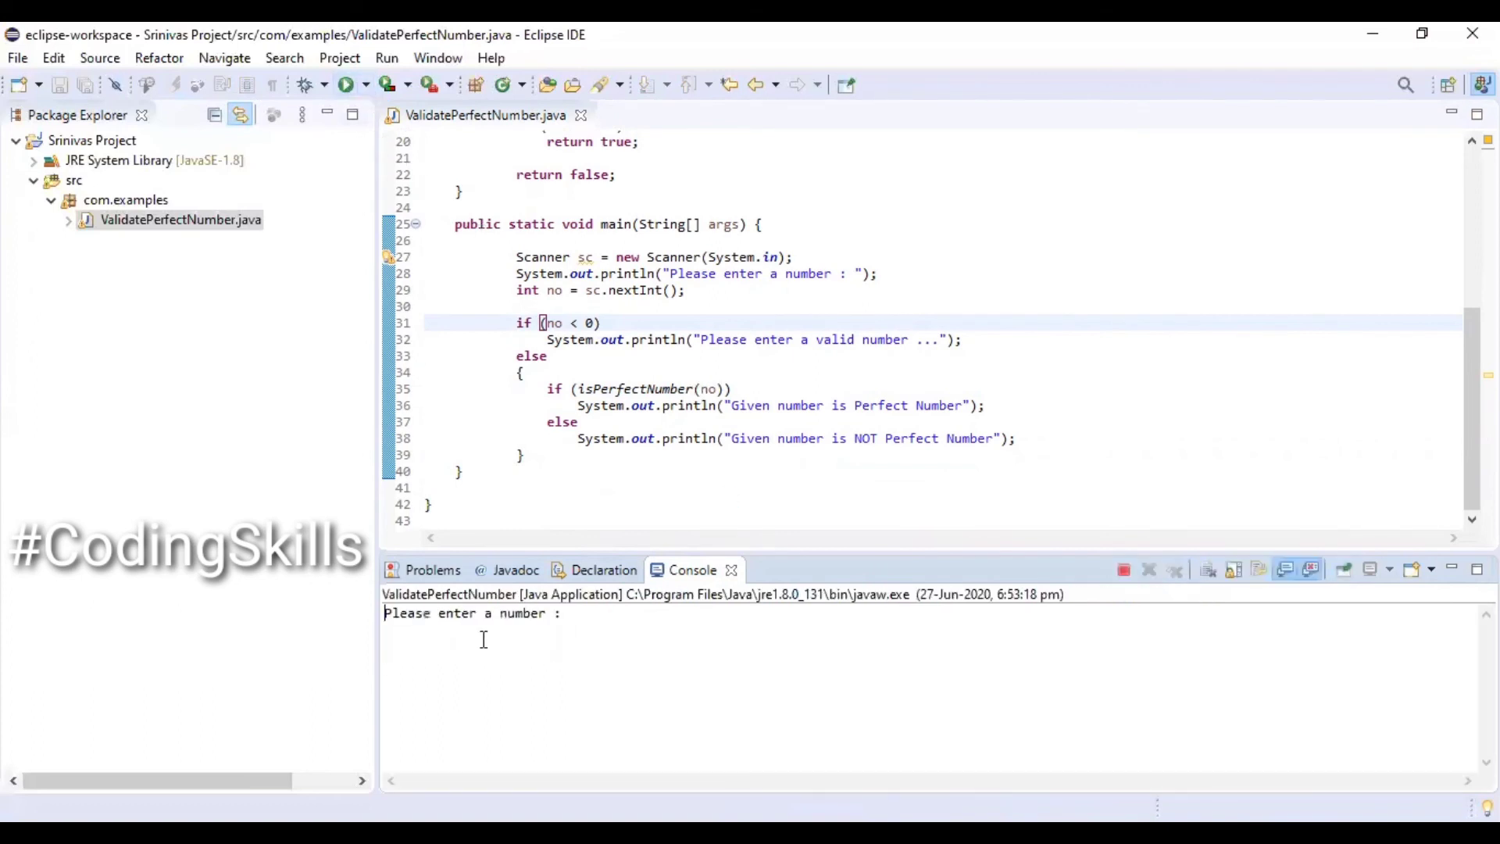
{"action": "type", "text": "5"}
{"action": "key", "text": "Return"}
{"action": "left_click_drag", "start_coordinate": [647, 647], "coordinate": [384, 645]}
{"action": "left_click", "coordinate": [596, 698]}
Step: Rerun and enter 6, which is reported as a Perfect Number
{"action": "left_click", "coordinate": [344, 88]}
{"action": "type", "text": "6"}
{"action": "key", "text": "Return"}
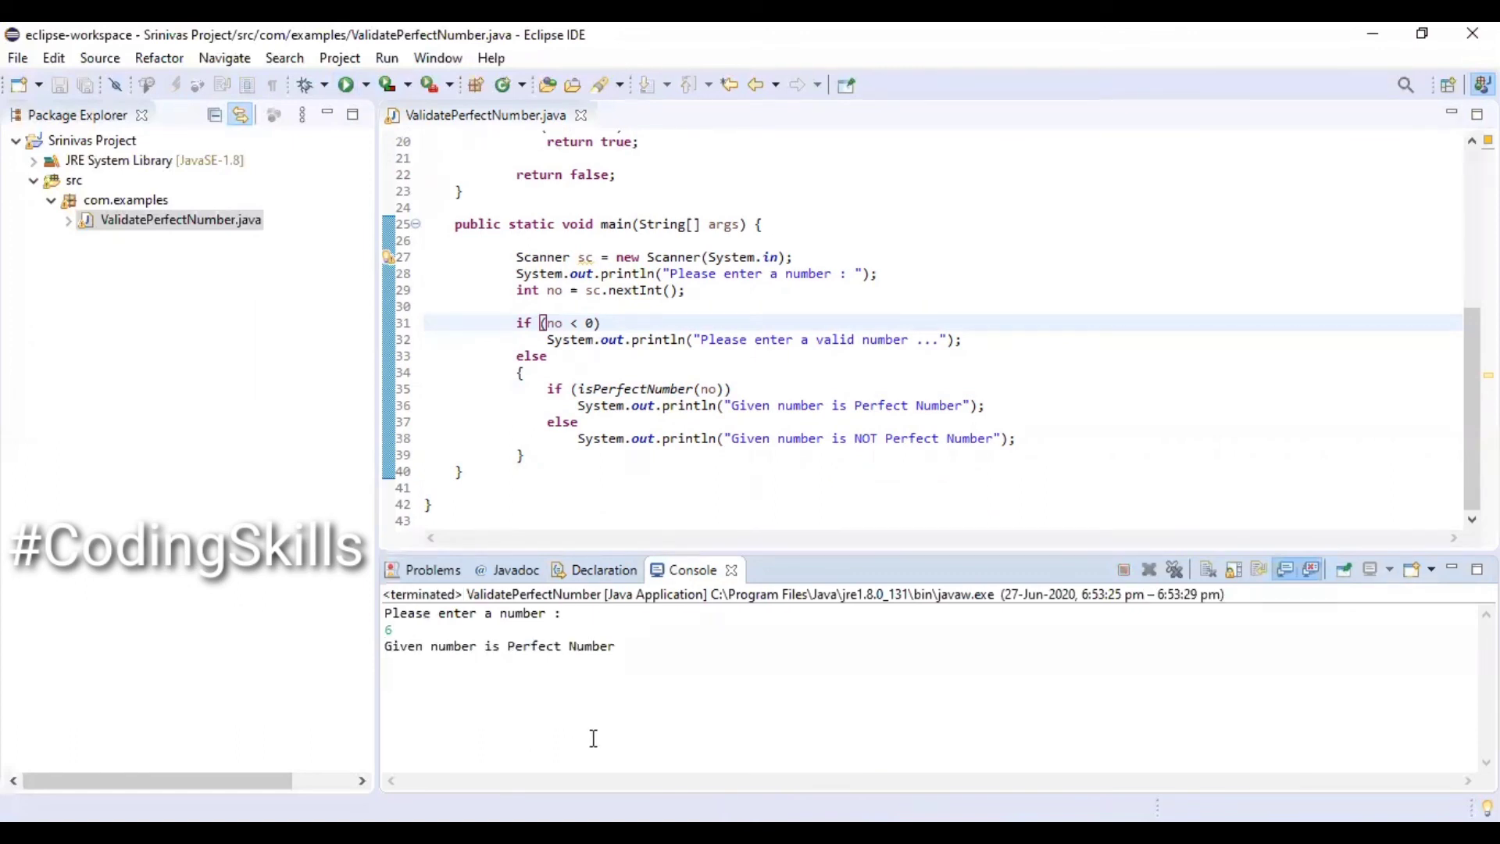
{"action": "left_click_drag", "start_coordinate": [642, 659], "coordinate": [353, 630]}
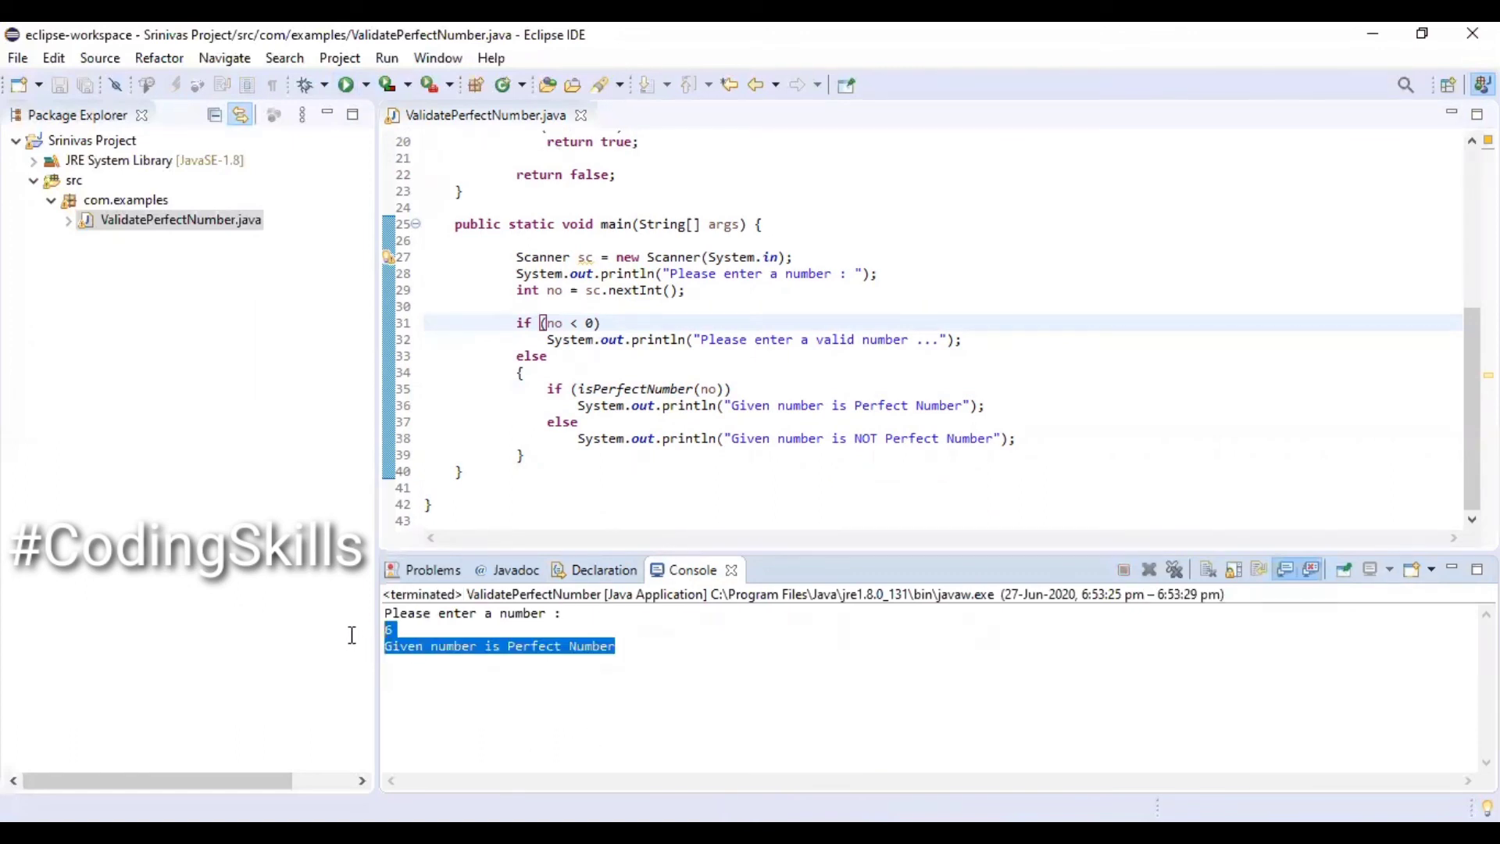
{"action": "left_click", "coordinate": [726, 690]}
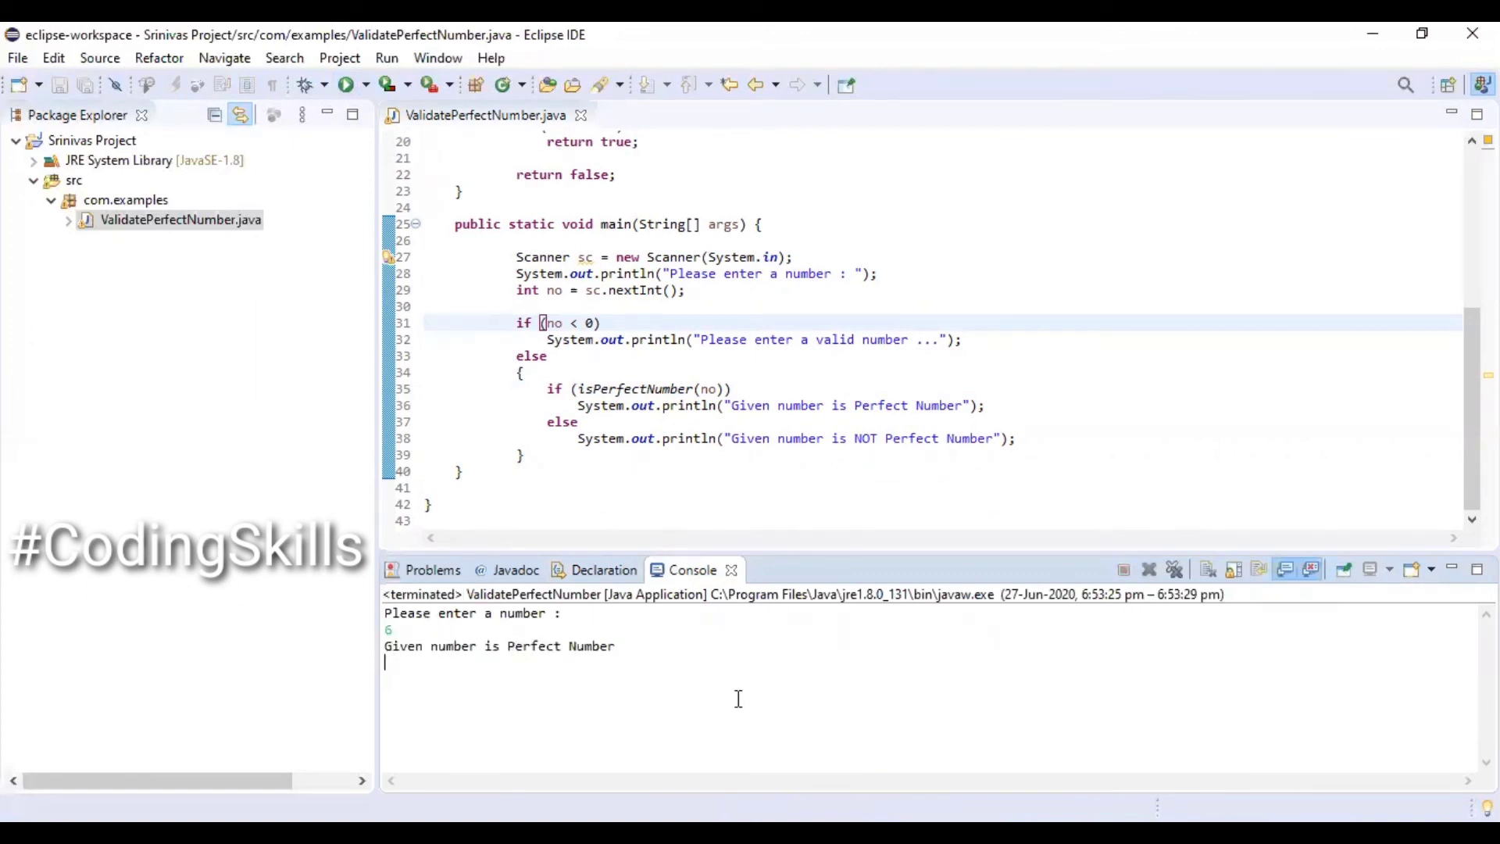
Step: Rerun and enter 28, which is reported as a Perfect Number
{"action": "left_click", "coordinate": [346, 84]}
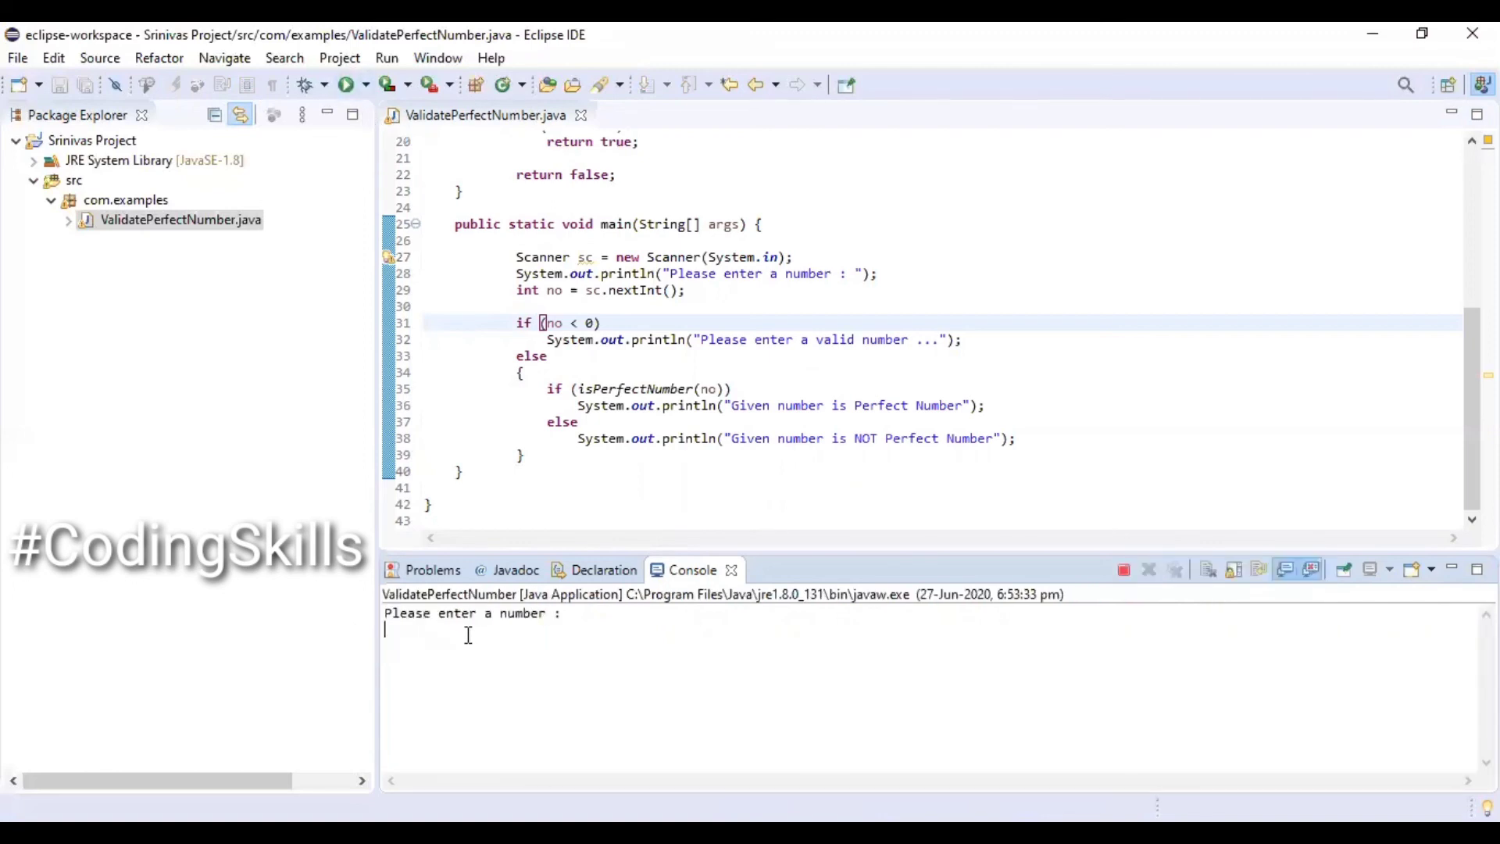
{"action": "type", "text": "28"}
{"action": "key", "text": "Return"}
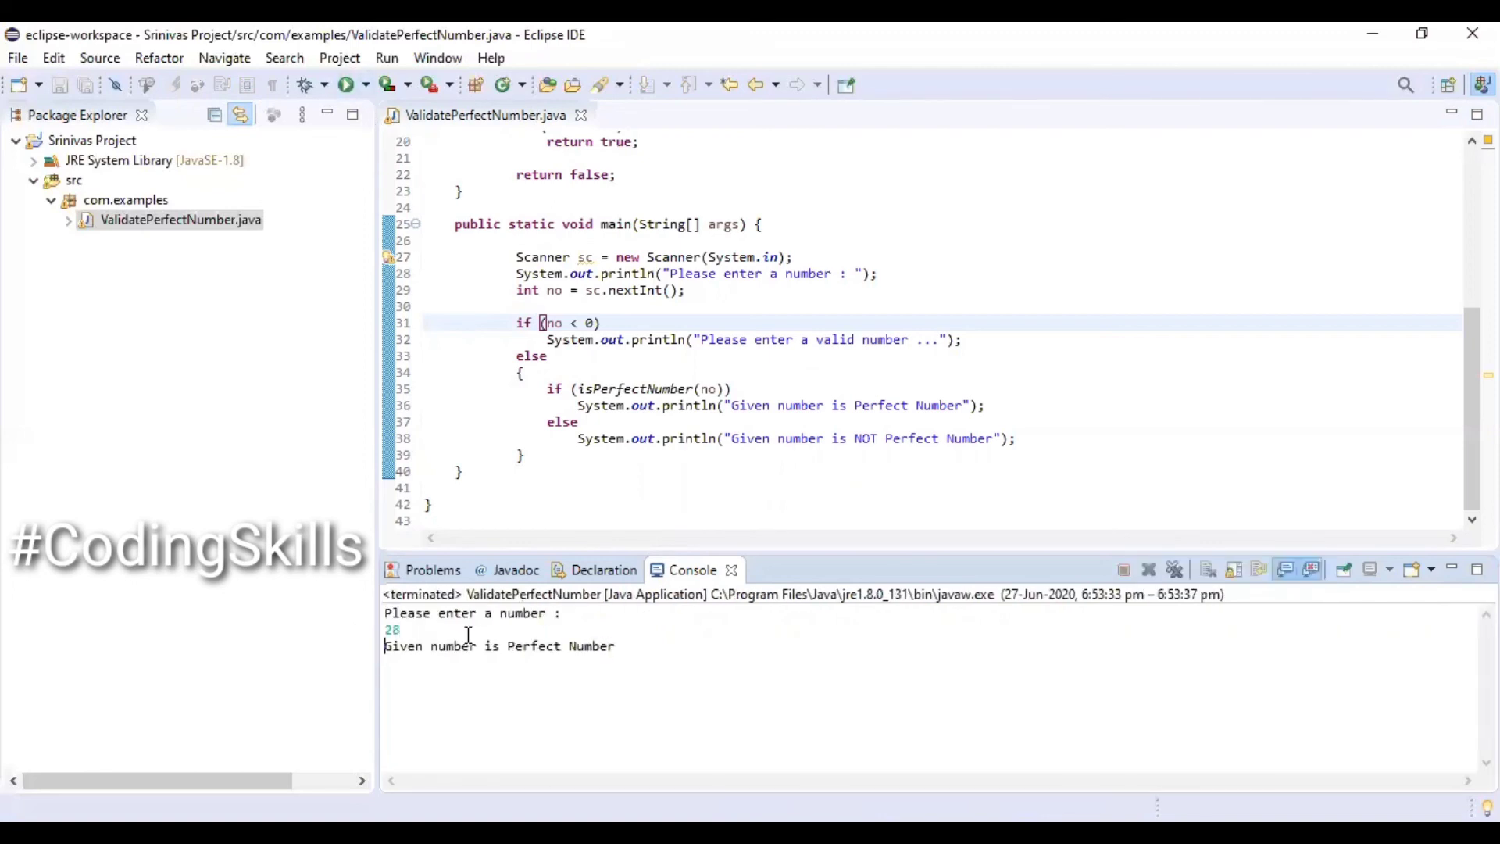
{"action": "left_click_drag", "start_coordinate": [630, 646], "coordinate": [355, 647]}
{"action": "left_click", "coordinate": [562, 692]}
Step: Rerun and enter 29, which is reported as NOT Perfect Number
{"action": "left_click", "coordinate": [346, 85]}
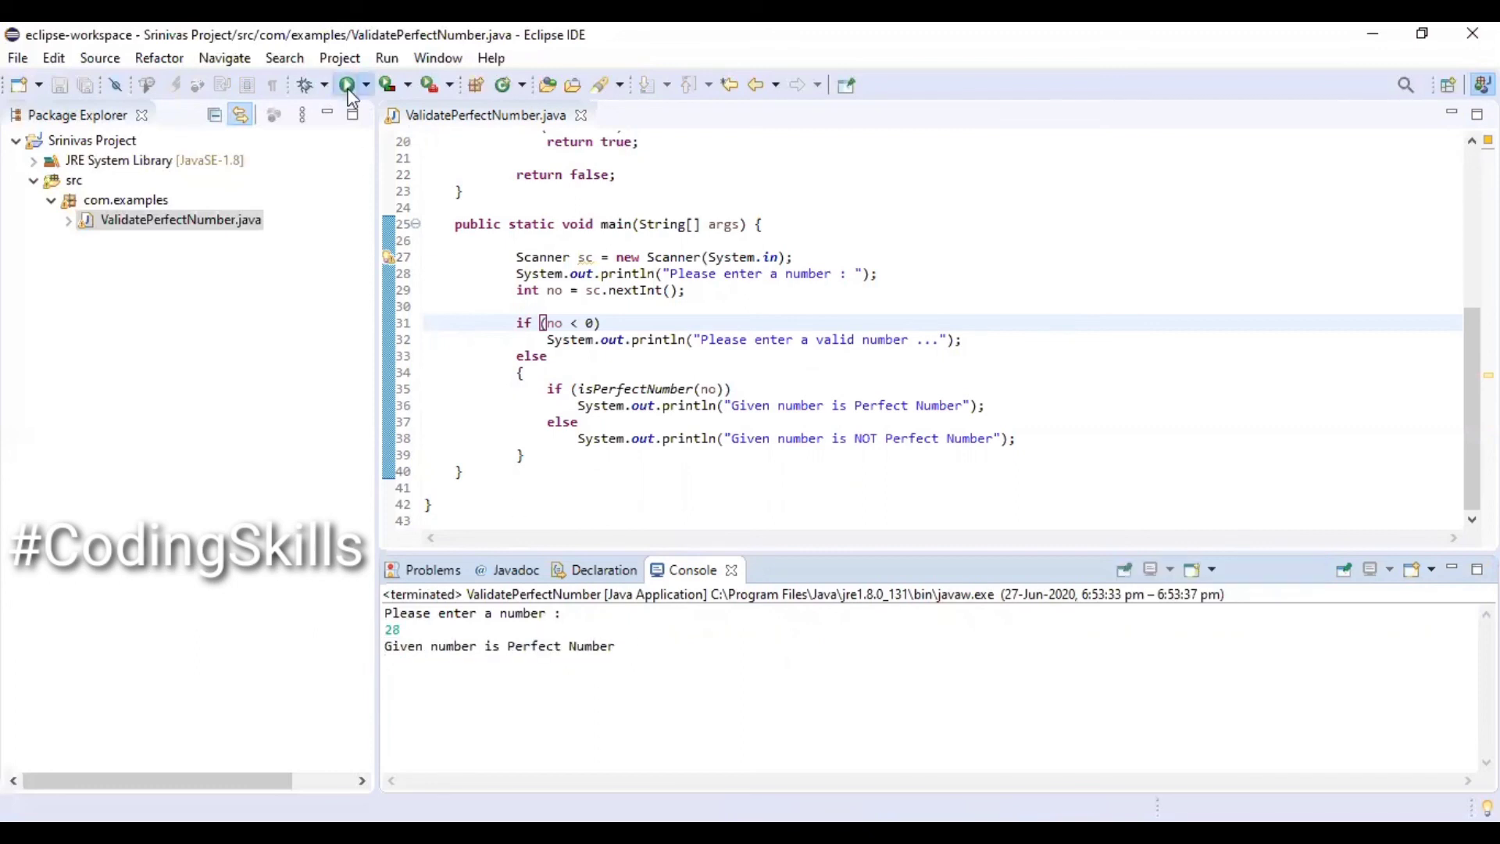
{"action": "left_click", "coordinate": [443, 644]}
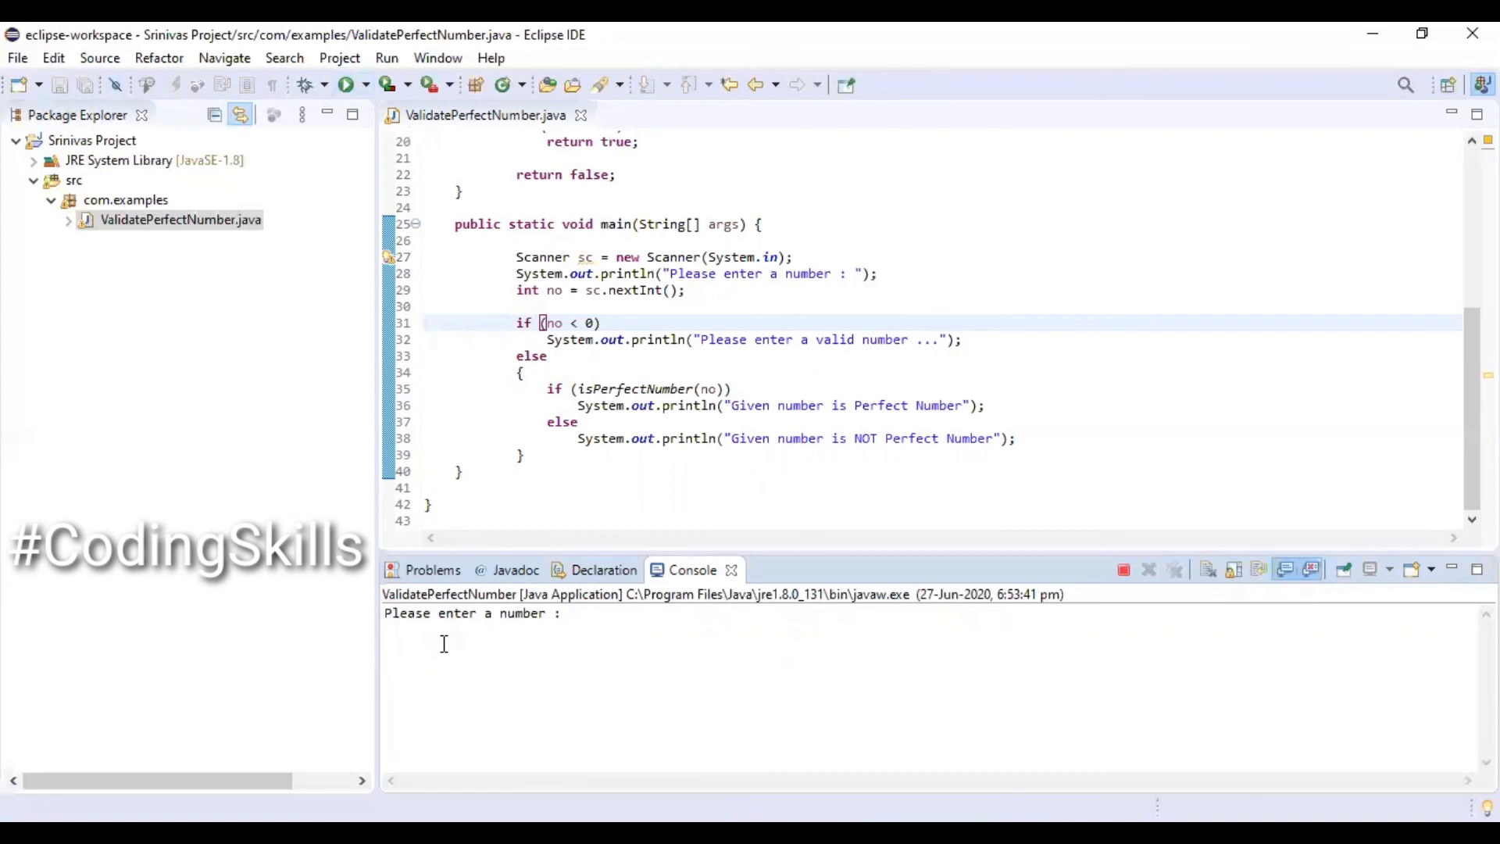
{"action": "type", "text": "29"}
{"action": "key", "text": "Return"}
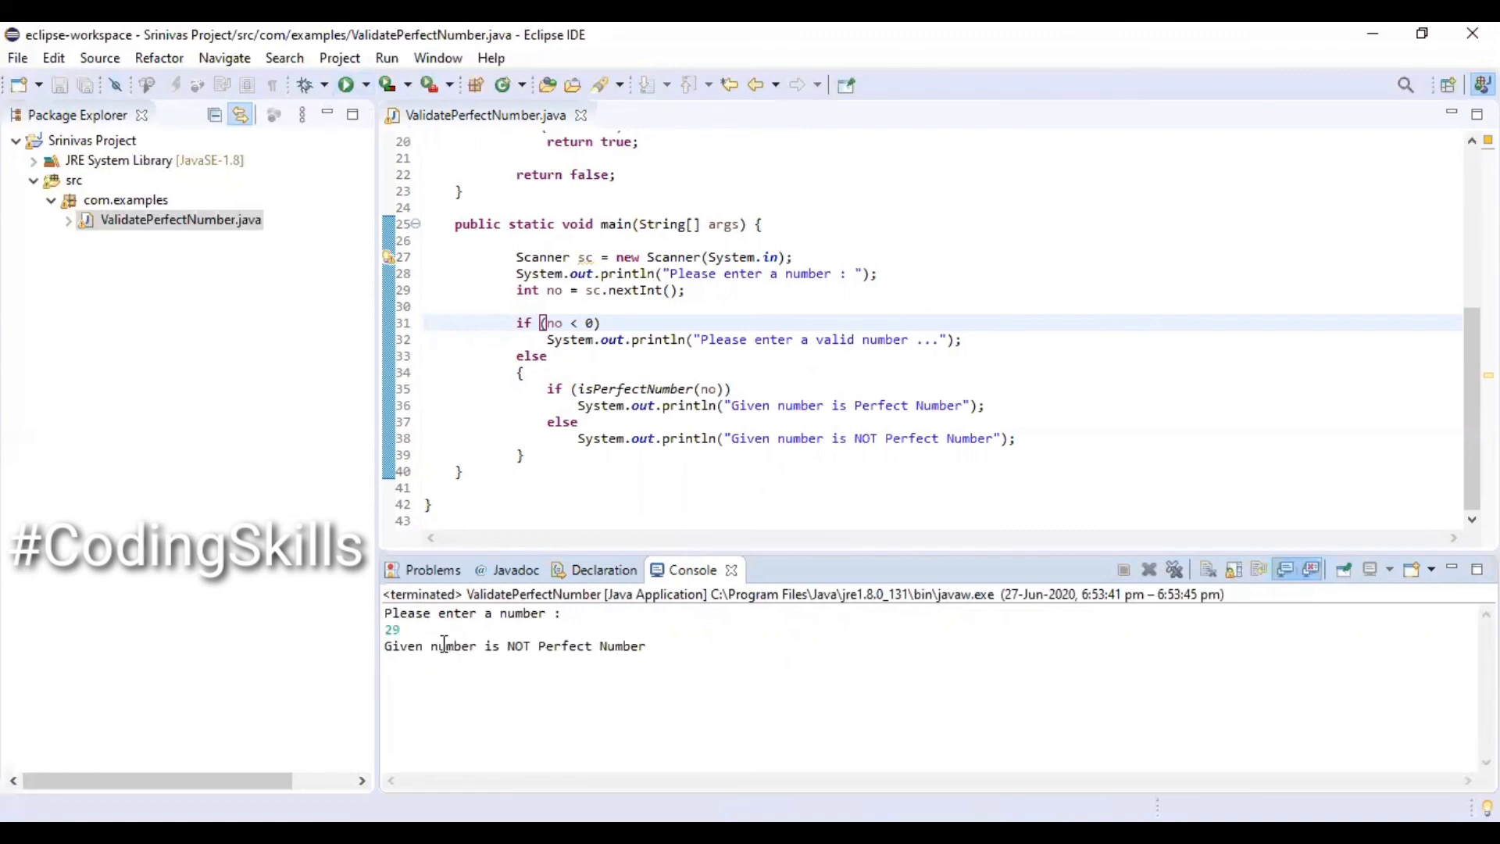
{"action": "triple_click", "coordinate": [488, 646]}
{"action": "left_click", "coordinate": [701, 702]}
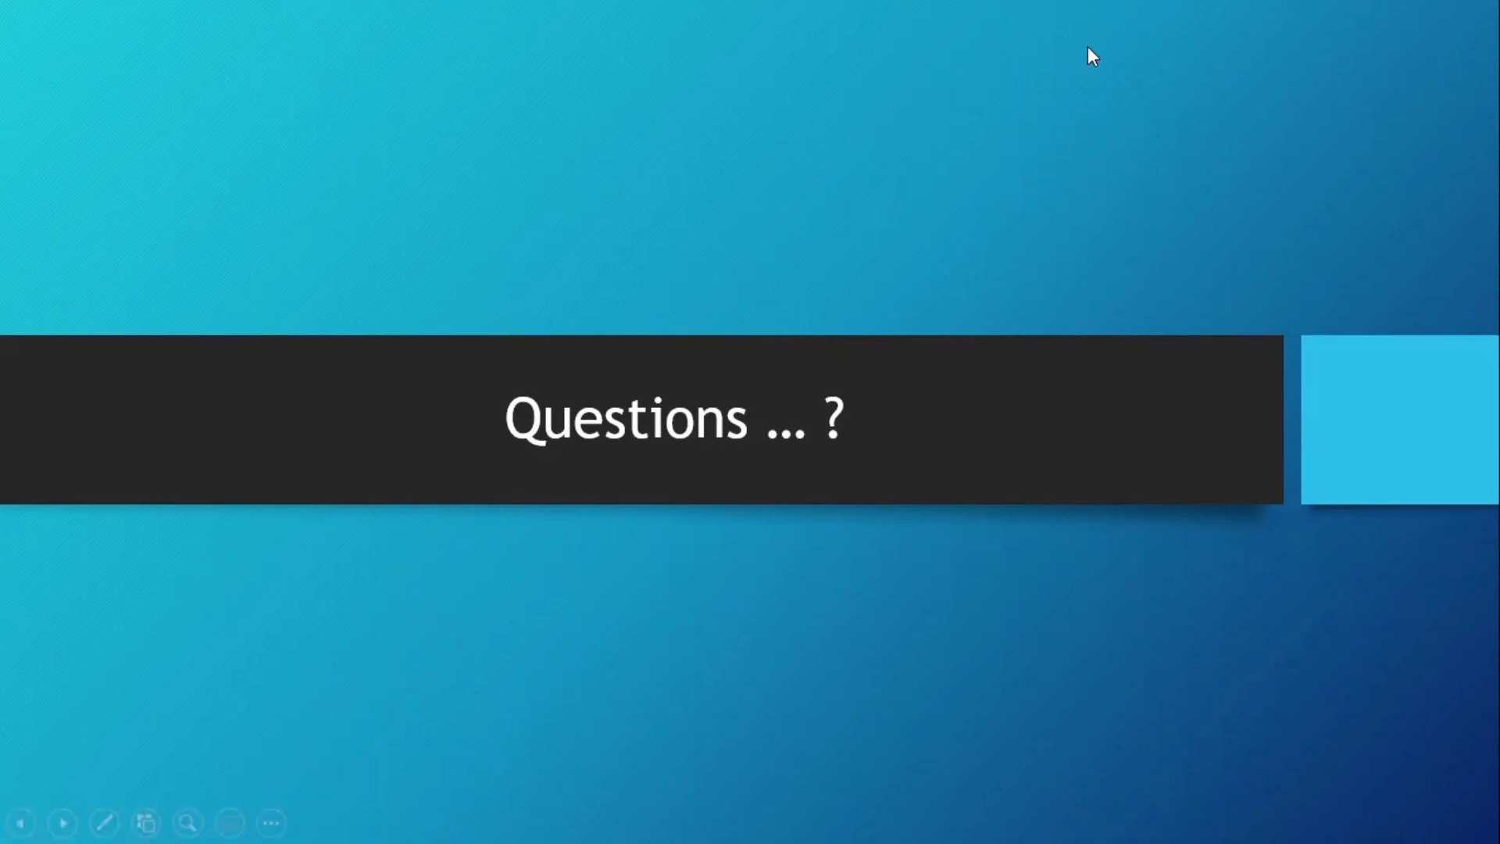
Step: Go from the Questions slide to the closing 'Thanks for watching' slide
{"action": "key", "text": "Right"}
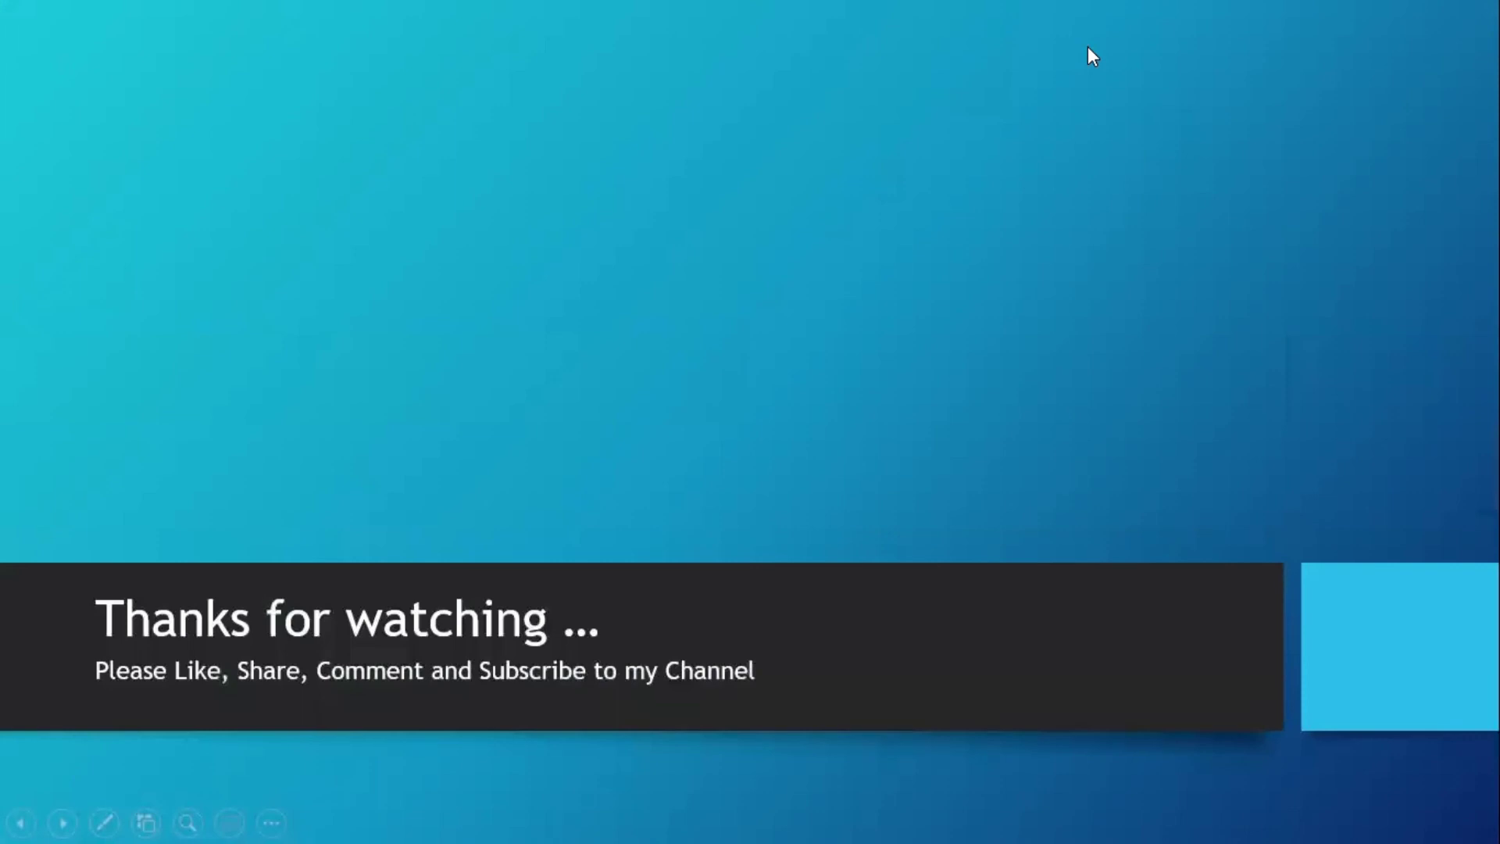